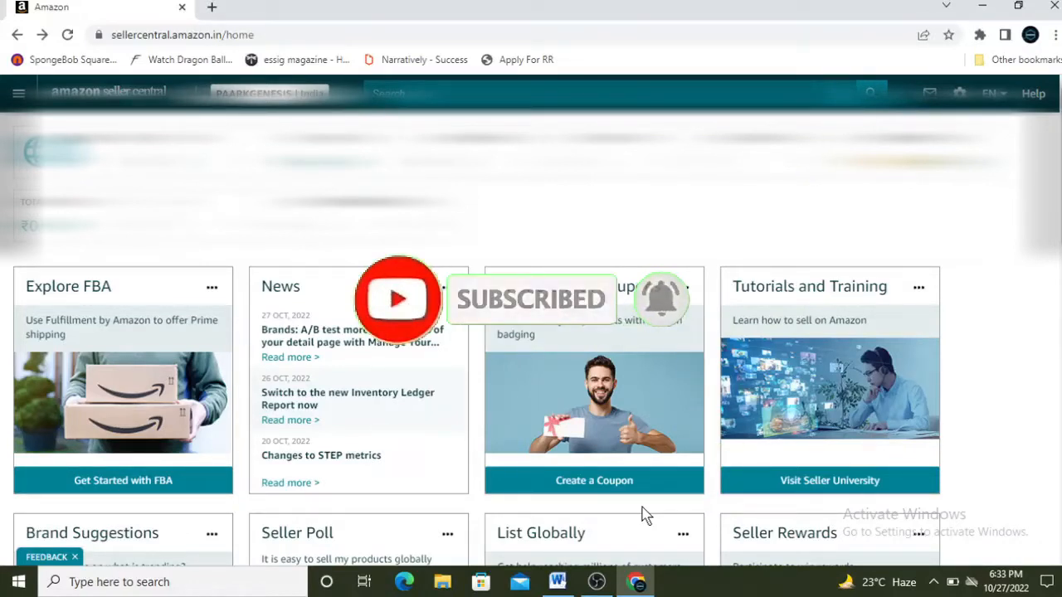
Step: Start adding a catalogue product that is not sold on Amazon, discarding the unfinished wallet listing
{"action": "left_click", "coordinate": [23, 97]}
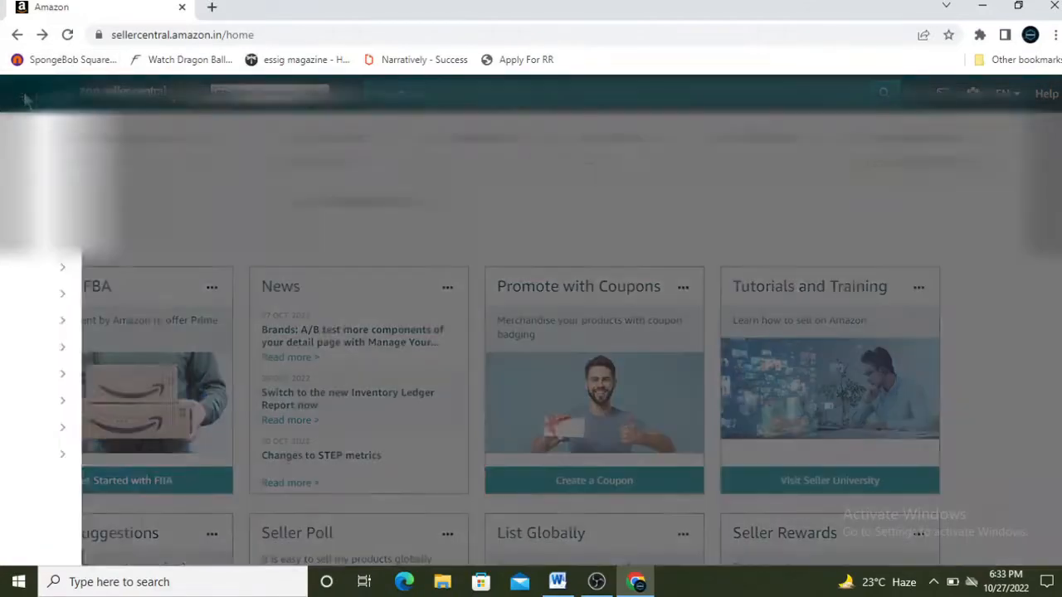
{"action": "left_click", "coordinate": [58, 145]}
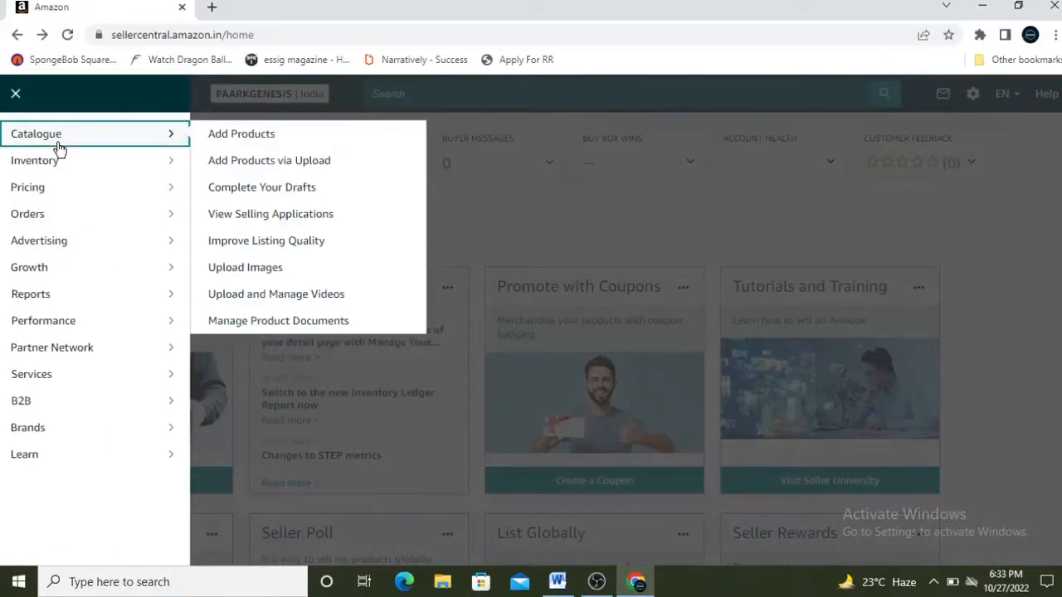
{"action": "left_click", "coordinate": [253, 145]}
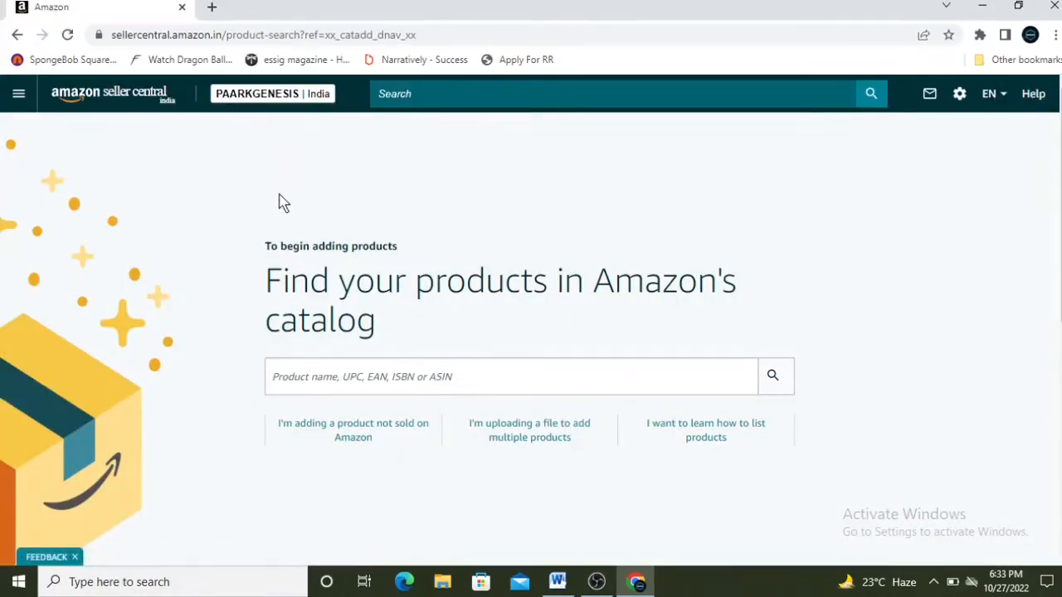
{"action": "left_click", "coordinate": [348, 437]}
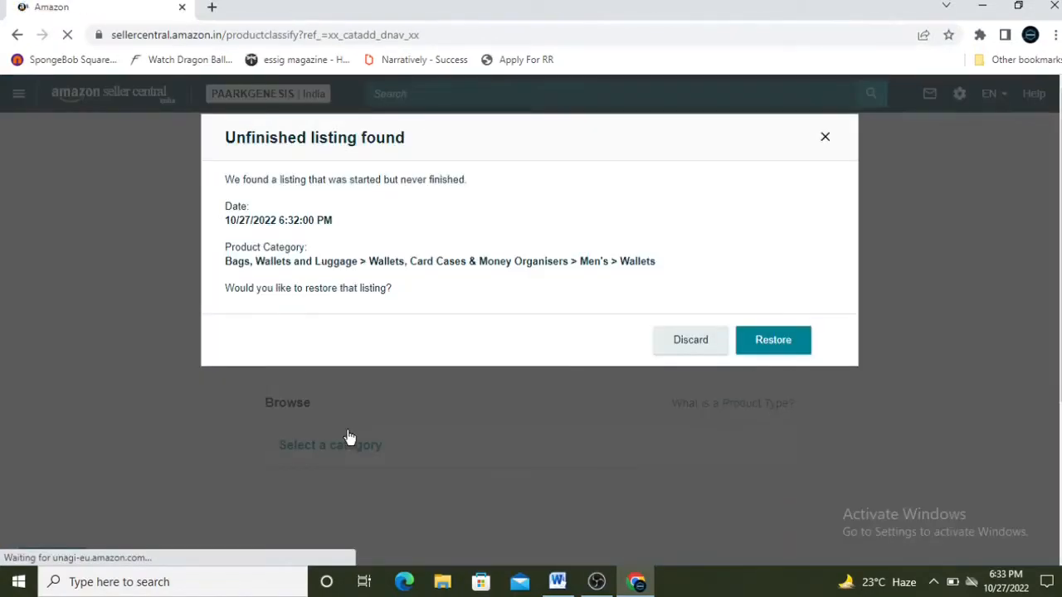
{"action": "left_click", "coordinate": [691, 340]}
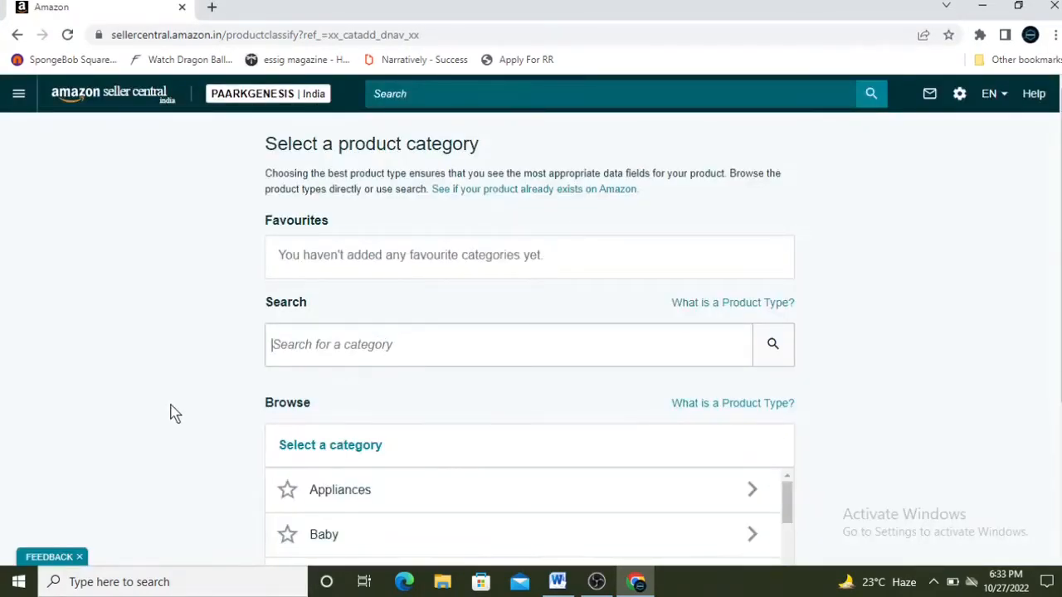
Step: Search the product categories for "wallet" and select Men's > Wallets under Bags, Wallets and Luggage
{"action": "scroll", "coordinate": [171, 412], "scroll_direction": "down", "scroll_amount": 2}
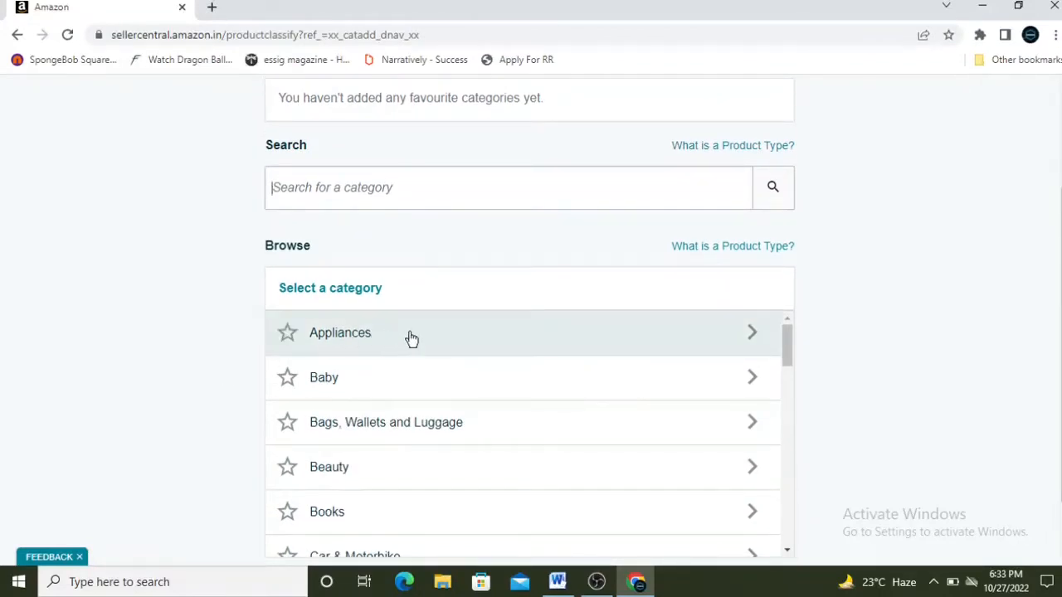
{"action": "scroll", "coordinate": [410, 340], "scroll_direction": "down", "scroll_amount": 3}
{"action": "scroll", "coordinate": [410, 365], "scroll_direction": "down", "scroll_amount": 5}
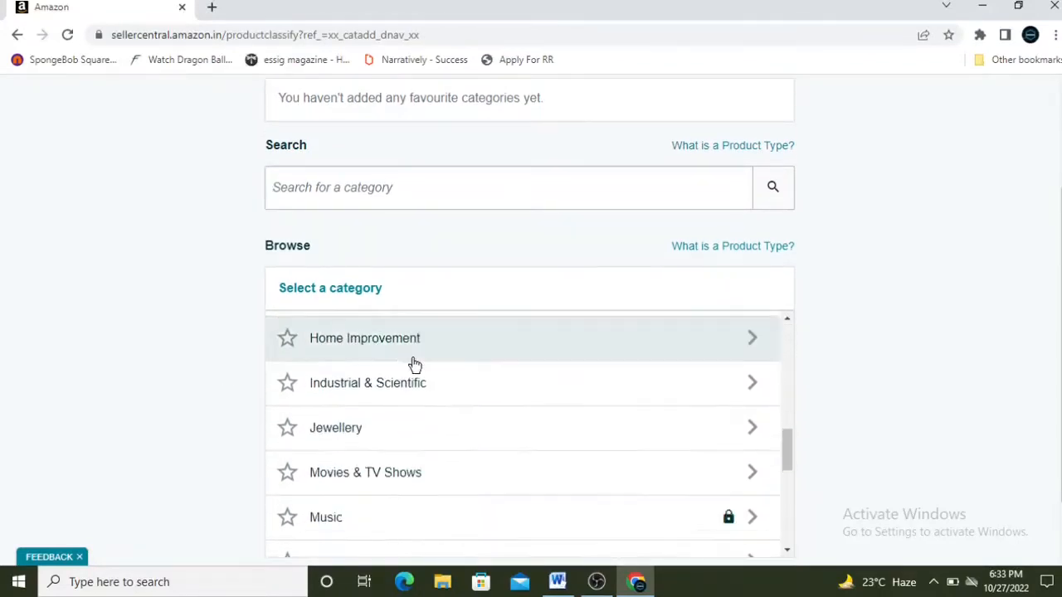
{"action": "scroll", "coordinate": [389, 417], "scroll_direction": "up", "scroll_amount": 8}
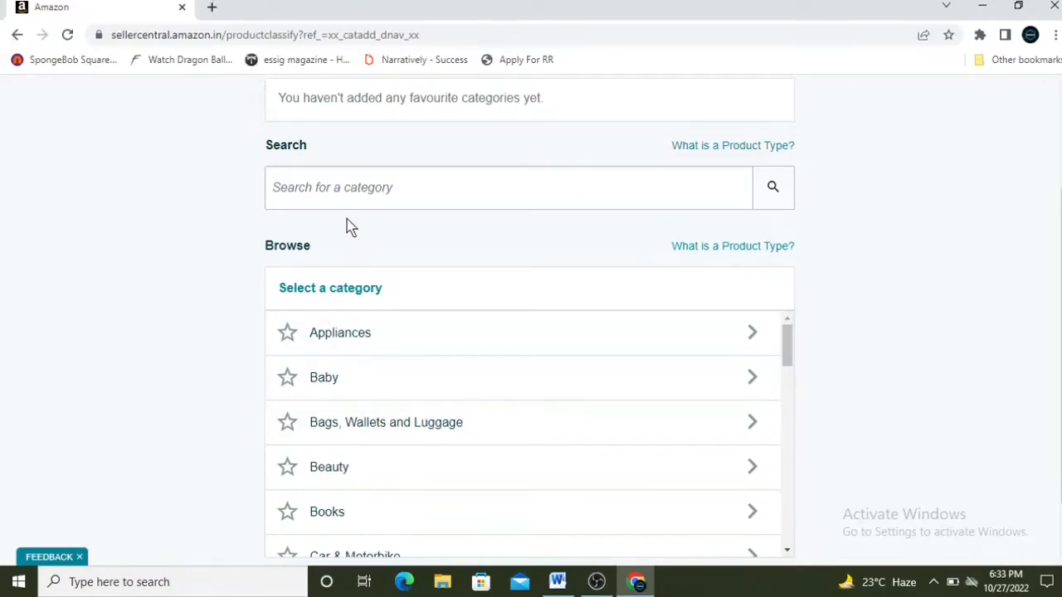
{"action": "left_click", "coordinate": [355, 187]}
{"action": "type", "text": "wallet"}
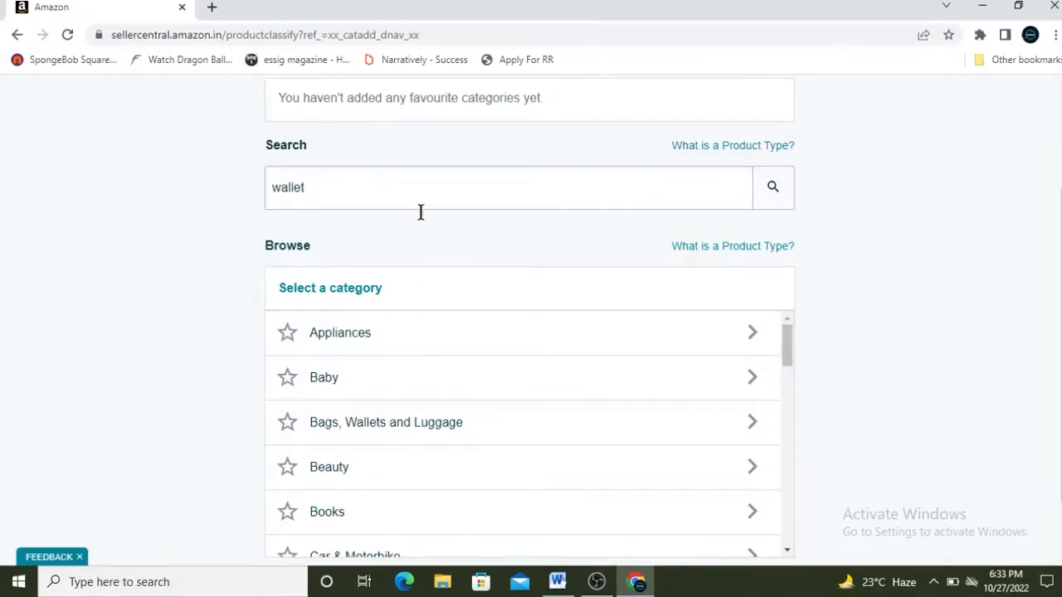
{"action": "left_click", "coordinate": [773, 189]}
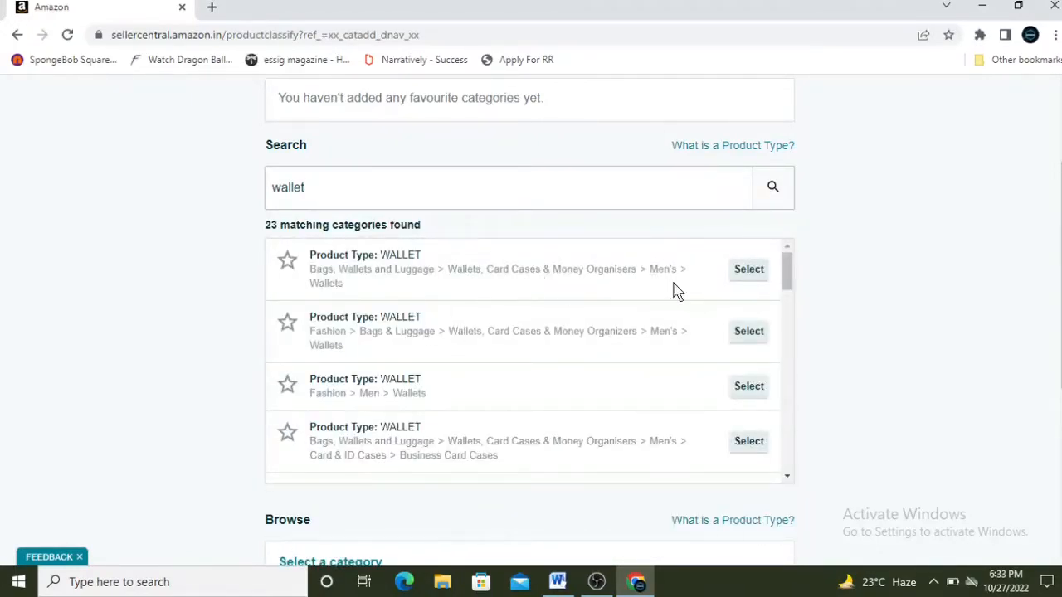
{"action": "left_click", "coordinate": [749, 270]}
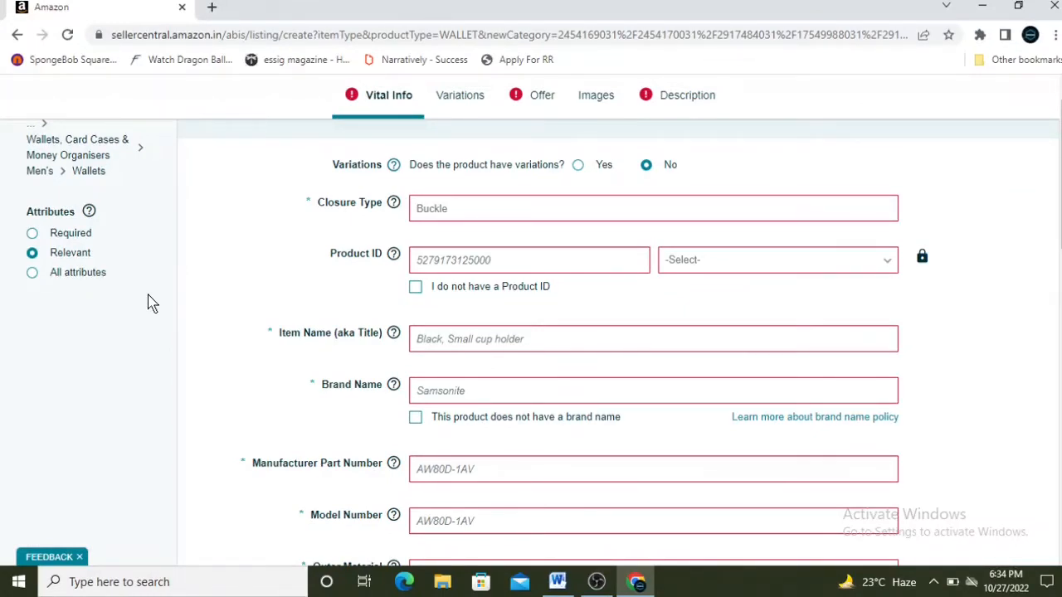
Step: Display all attributes of the listing form and set the closure type to Snap
{"action": "left_click", "coordinate": [81, 279]}
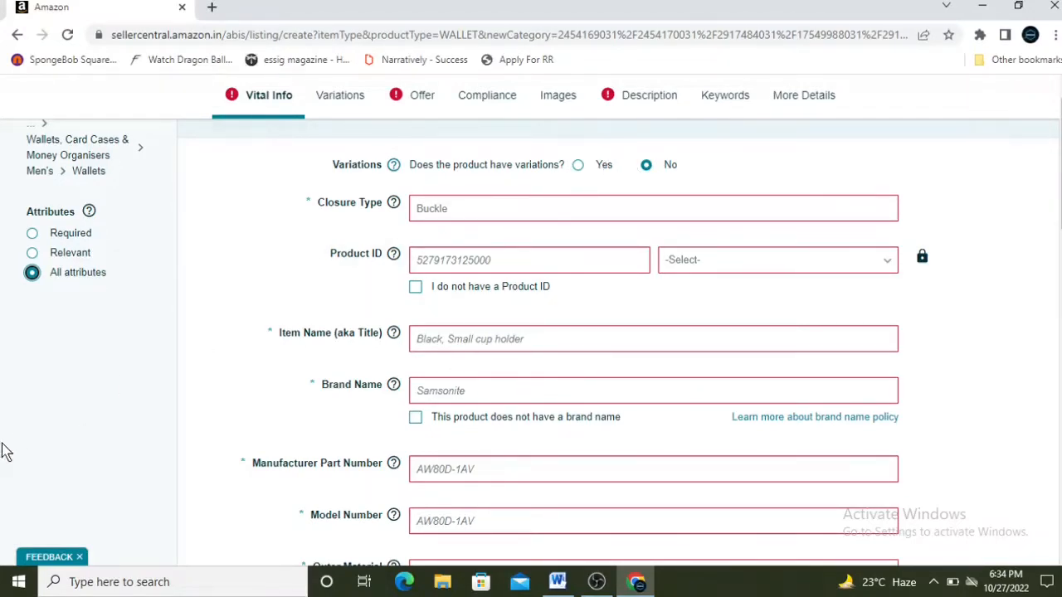
{"action": "left_click", "coordinate": [430, 214]}
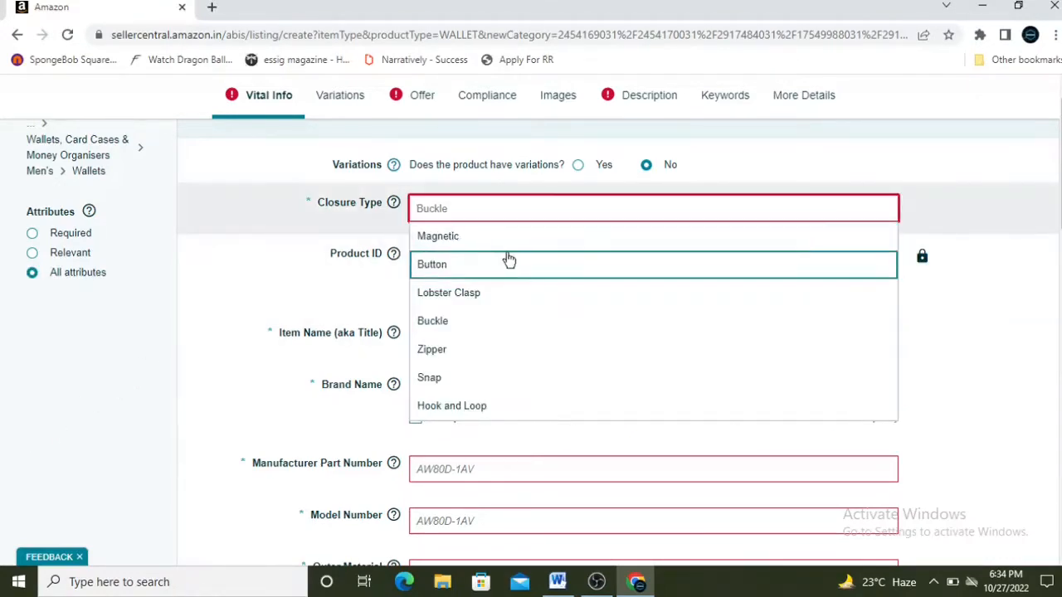
{"action": "left_click", "coordinate": [451, 379]}
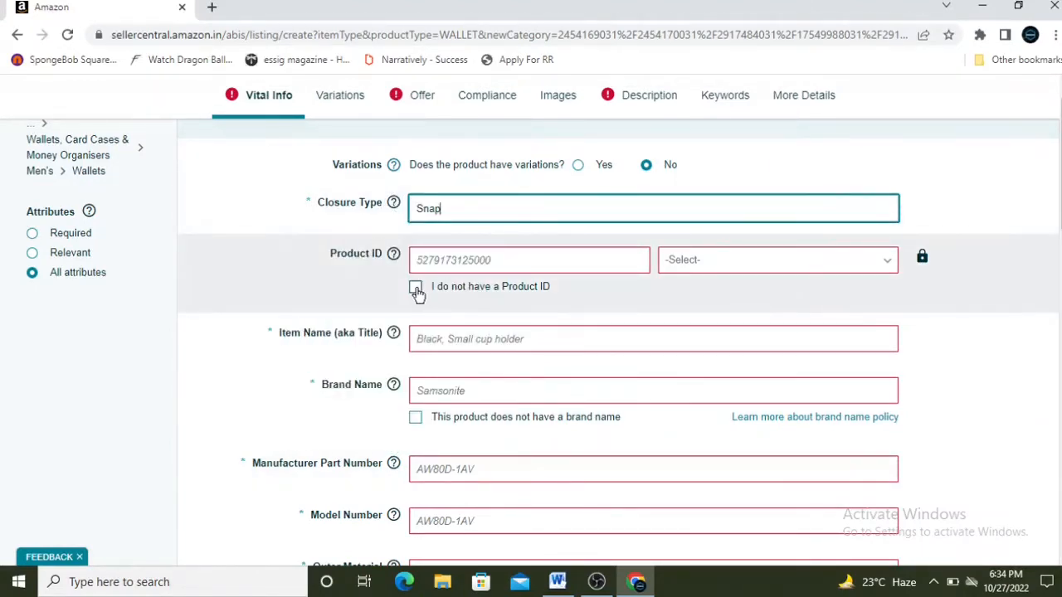
Step: Declare that there is no product ID and enter "Leather wallet for men red" as the item name
{"action": "left_click", "coordinate": [416, 287]}
{"action": "scroll", "coordinate": [197, 368], "scroll_direction": "down", "scroll_amount": 1}
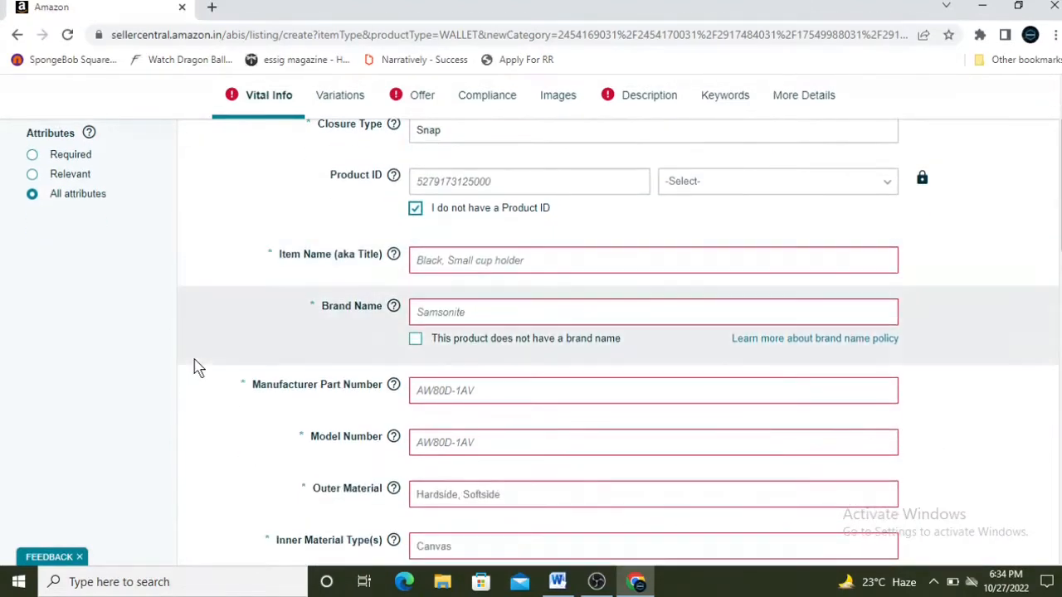
{"action": "left_click", "coordinate": [469, 260]}
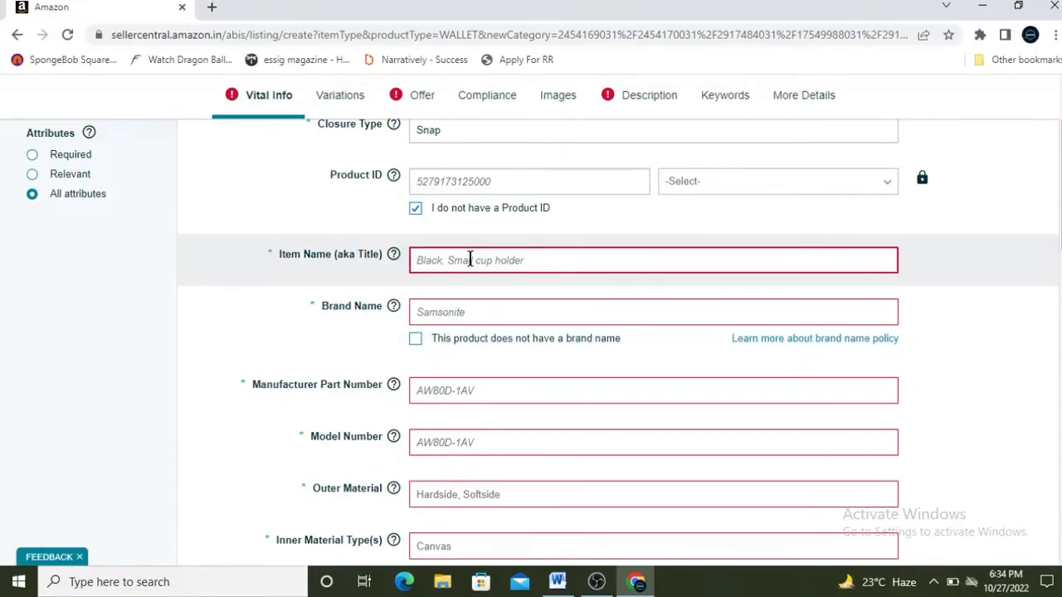
{"action": "type", "text": "Le"}
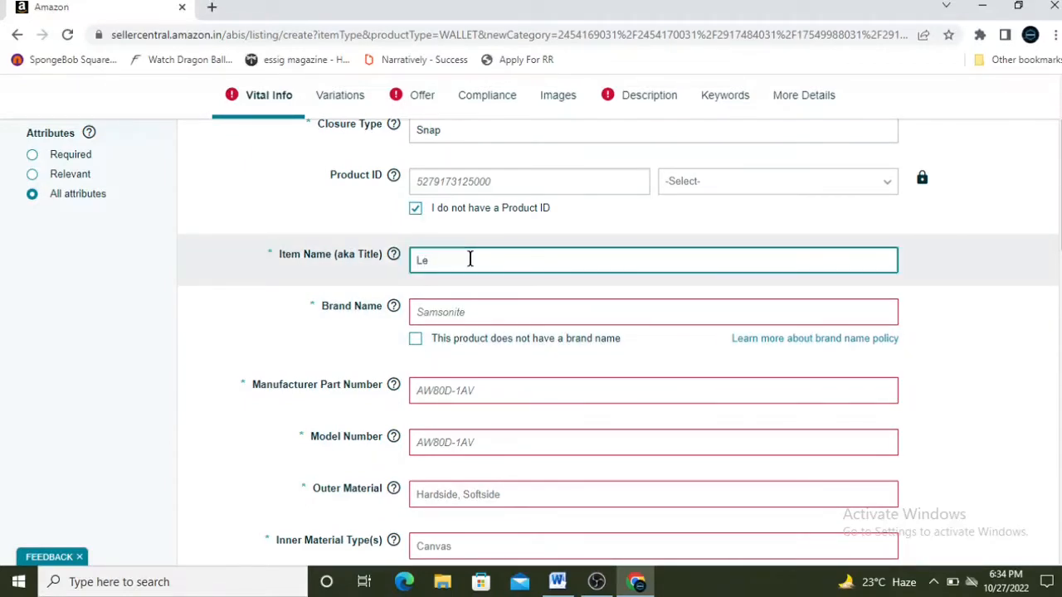
{"action": "type", "text": "ather bwallet for men"}
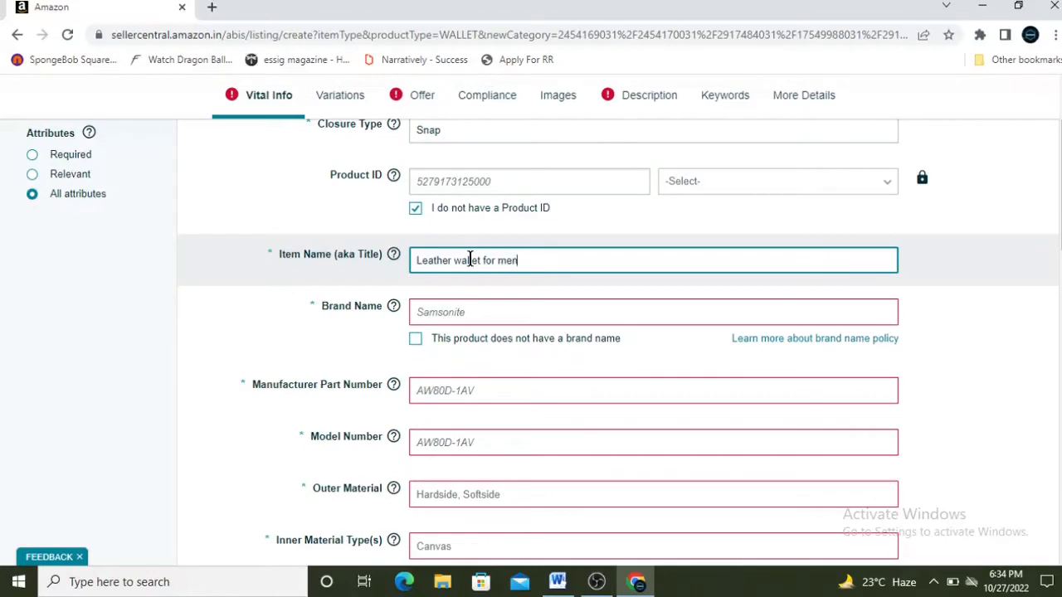
{"action": "type", "text": " red"}
Step: Mark the product as having no brand name and enter "redwalletmen12" as the manufacturer part number
{"action": "scroll", "coordinate": [204, 350], "scroll_direction": "down", "scroll_amount": 1}
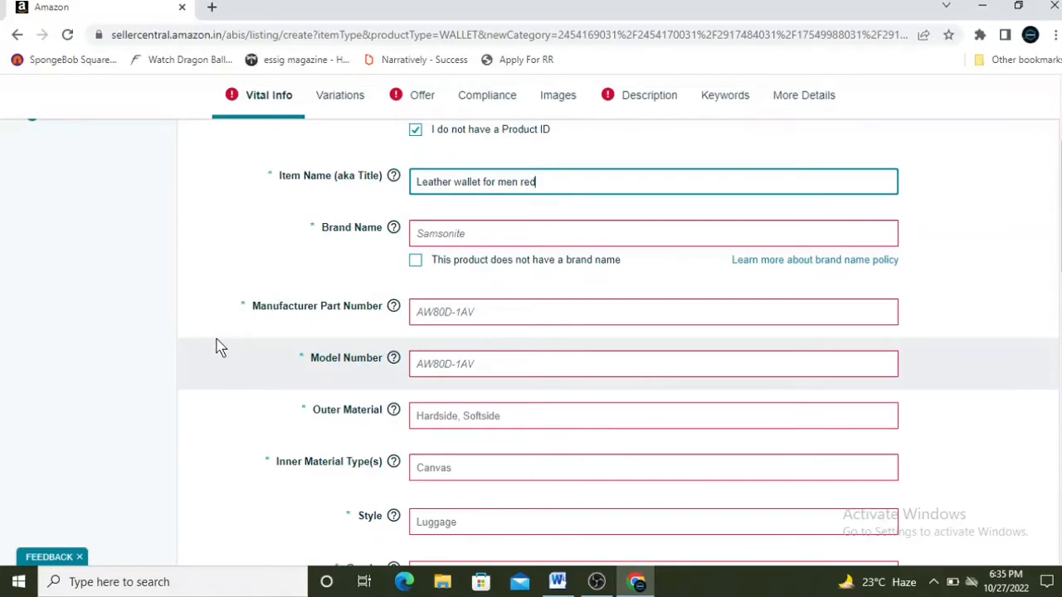
{"action": "left_click", "coordinate": [416, 262]}
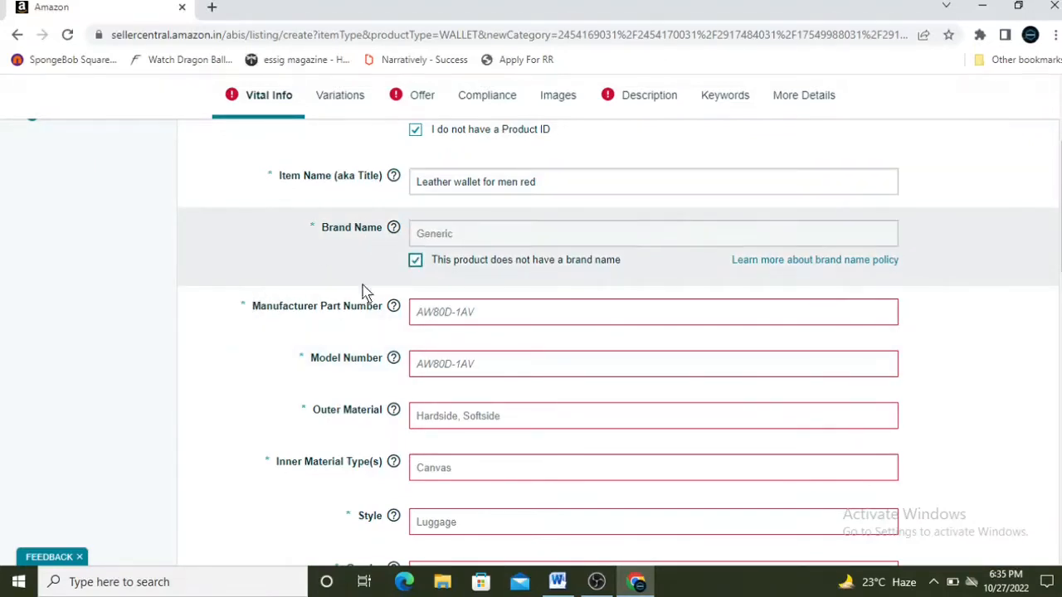
{"action": "scroll", "coordinate": [129, 422], "scroll_direction": "down", "scroll_amount": 1}
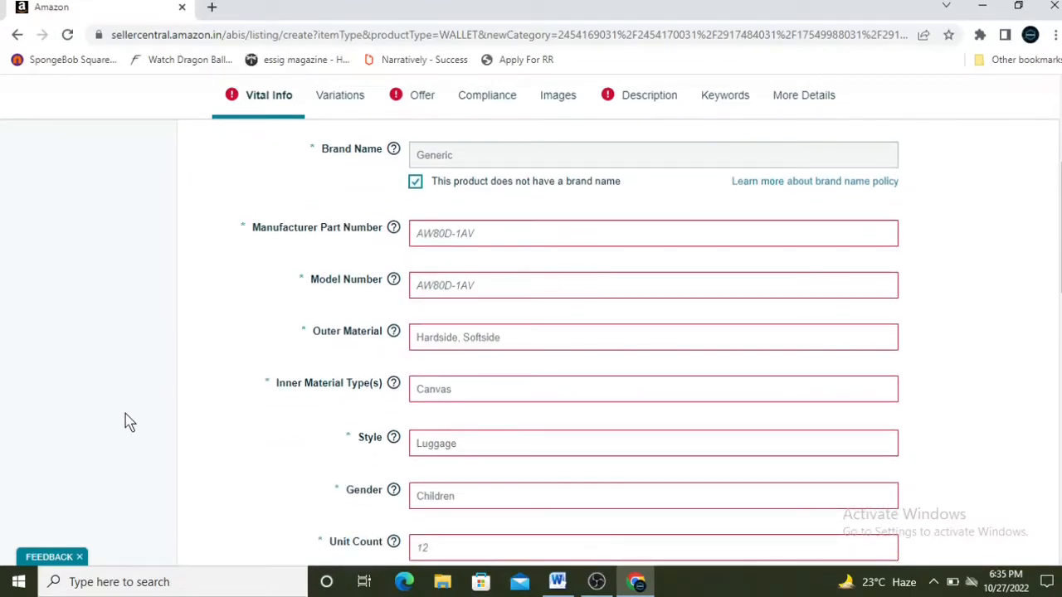
{"action": "left_click", "coordinate": [424, 235]}
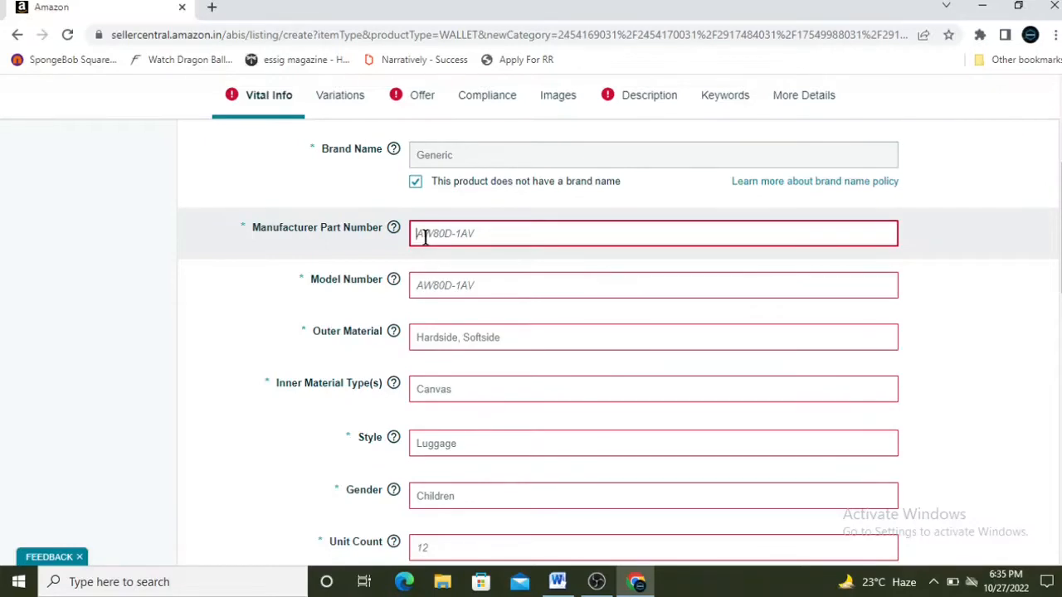
{"action": "type", "text": "redwallet"}
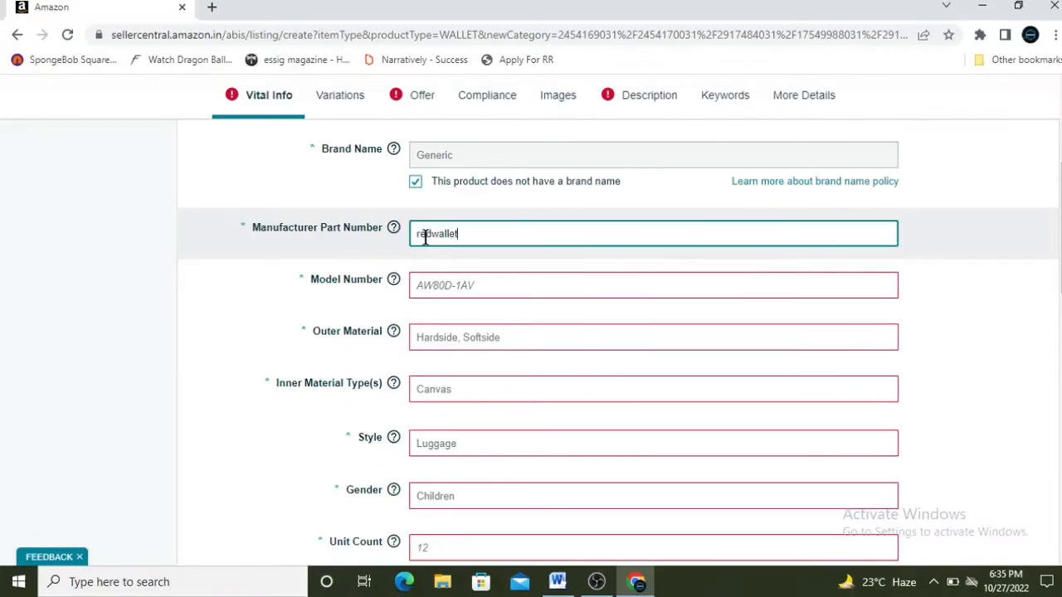
{"action": "type", "text": "men12"}
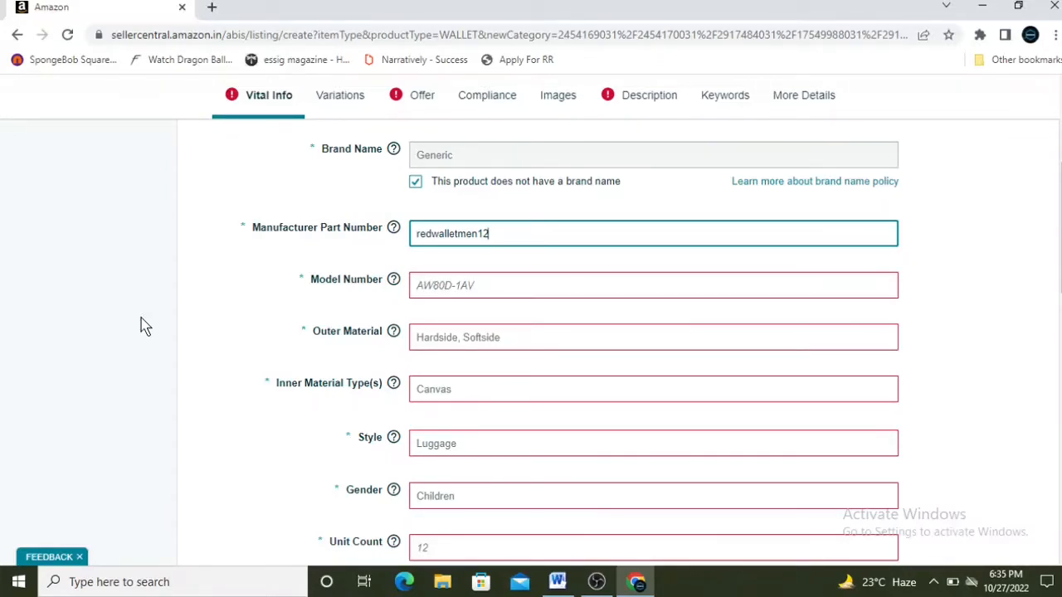
Step: Enter "redwalletab12" as the wallet's model number
{"action": "left_click", "coordinate": [464, 285]}
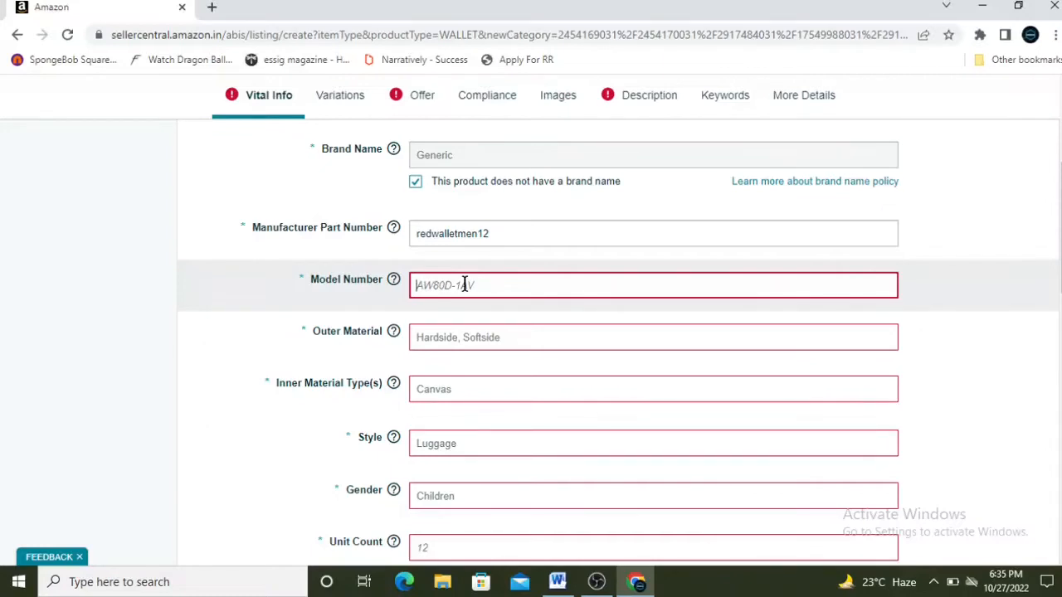
{"action": "type", "text": "redwall"}
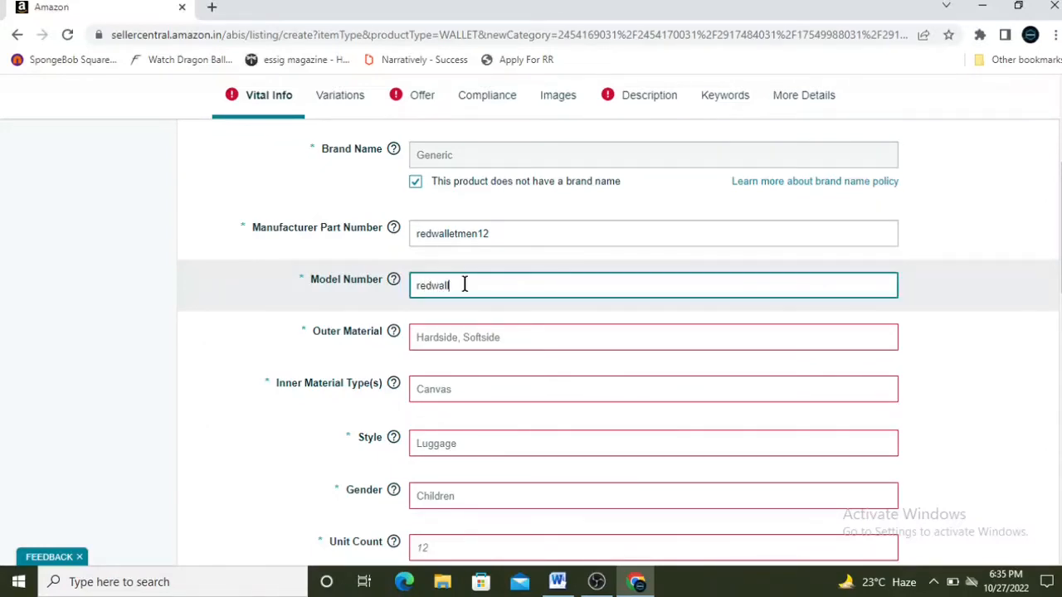
{"action": "type", "text": "etab12"}
Step: Set both the outer material and the inner material type to Leather
{"action": "scroll", "coordinate": [158, 381], "scroll_direction": "down", "scroll_amount": 1}
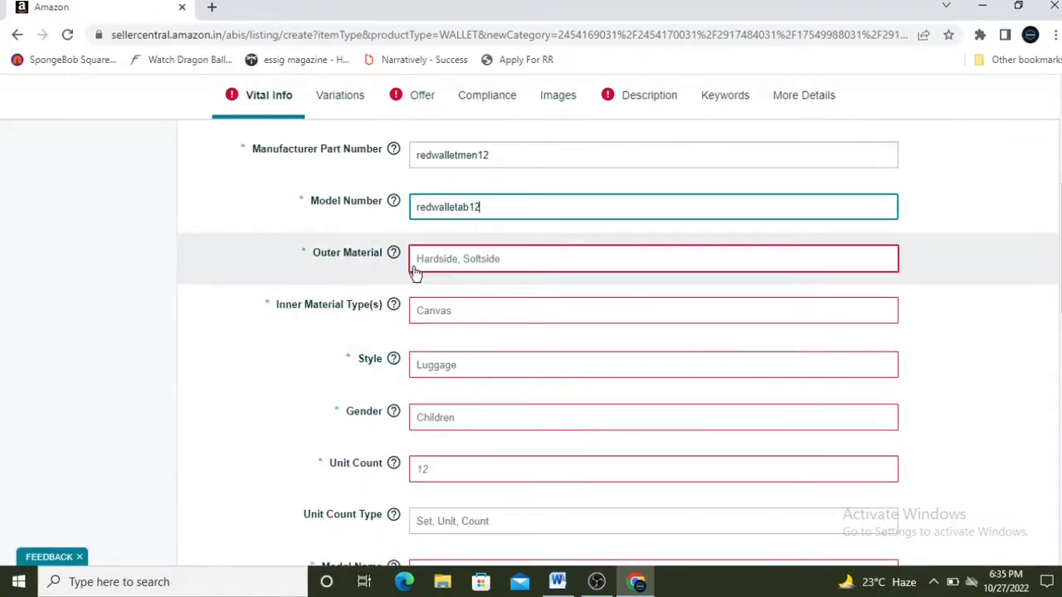
{"action": "left_click", "coordinate": [440, 260]}
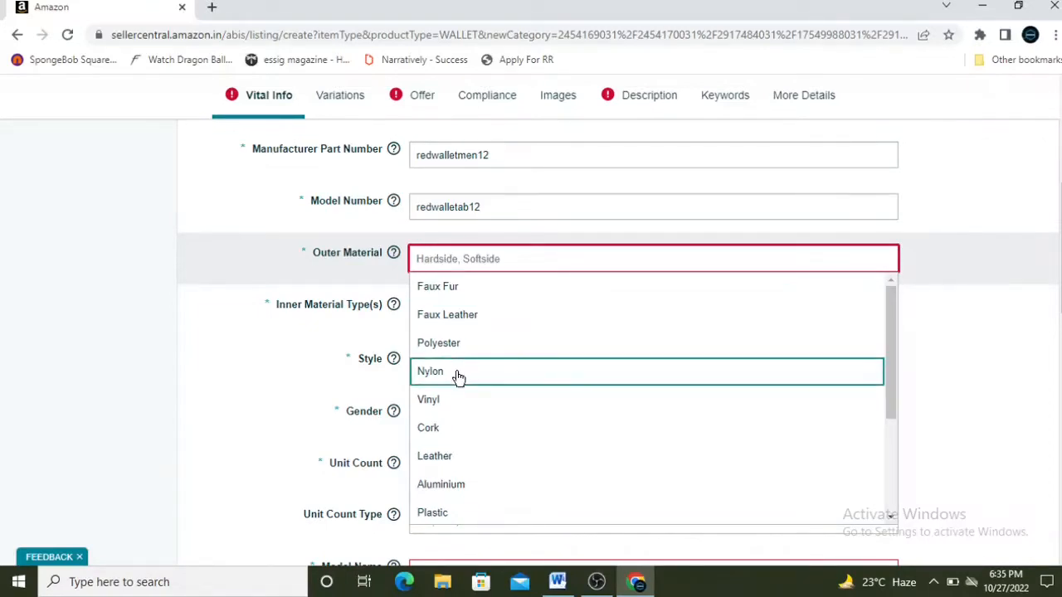
{"action": "left_click", "coordinate": [441, 461]}
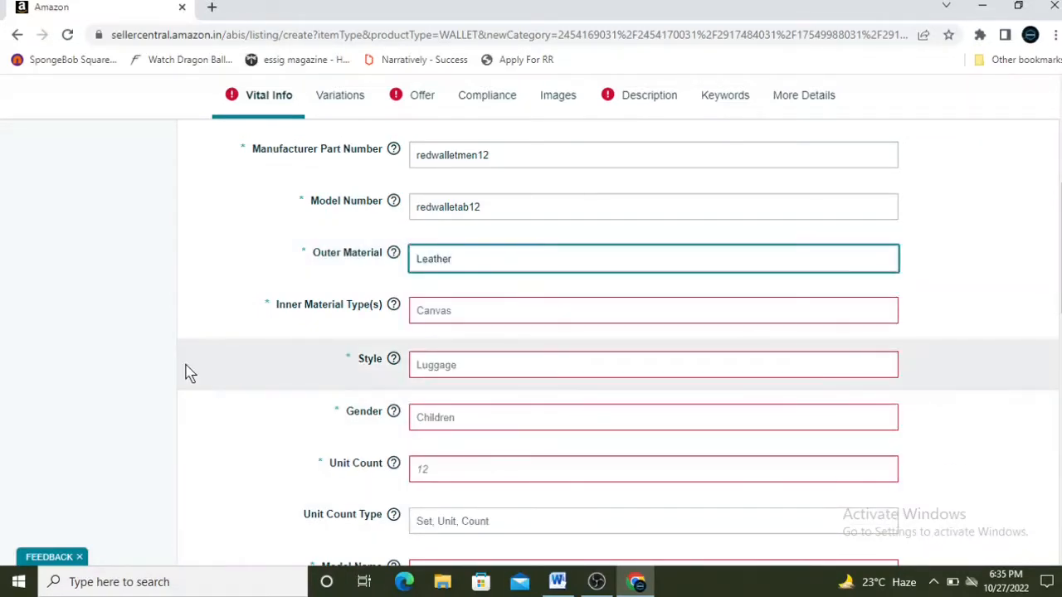
{"action": "mouse_move", "coordinate": [402, 314]}
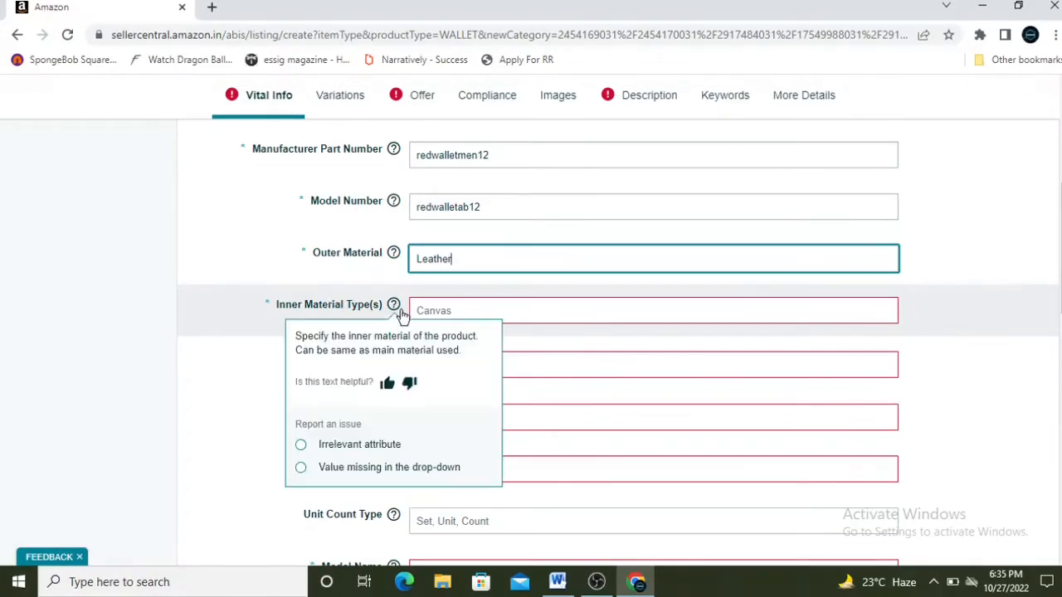
{"action": "left_click", "coordinate": [472, 312]}
{"action": "left_click", "coordinate": [448, 371]}
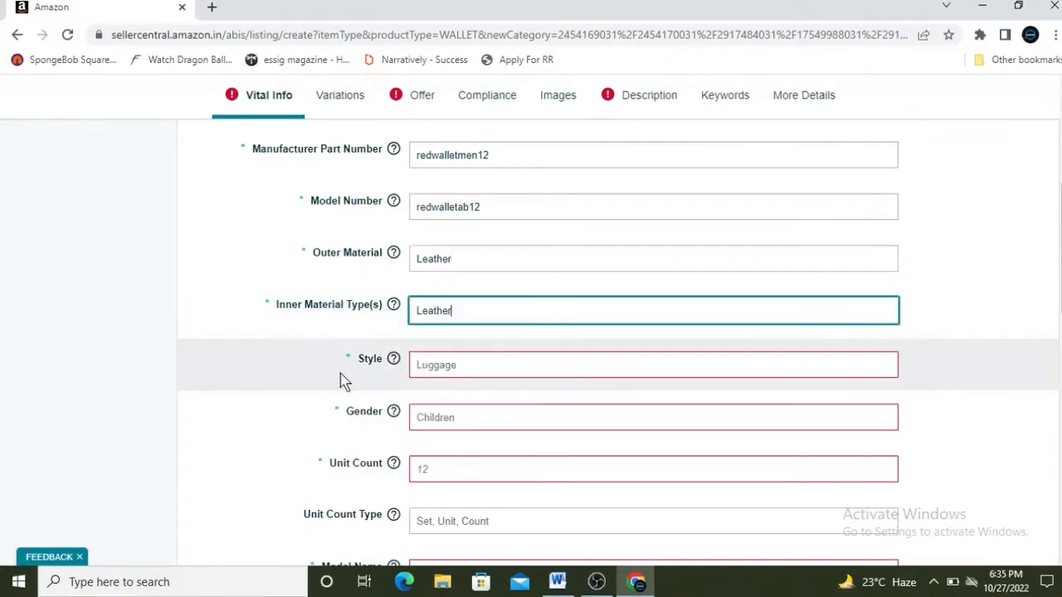
Step: Set the wallet's style to Casual
{"action": "scroll", "coordinate": [313, 379], "scroll_direction": "down", "scroll_amount": 1}
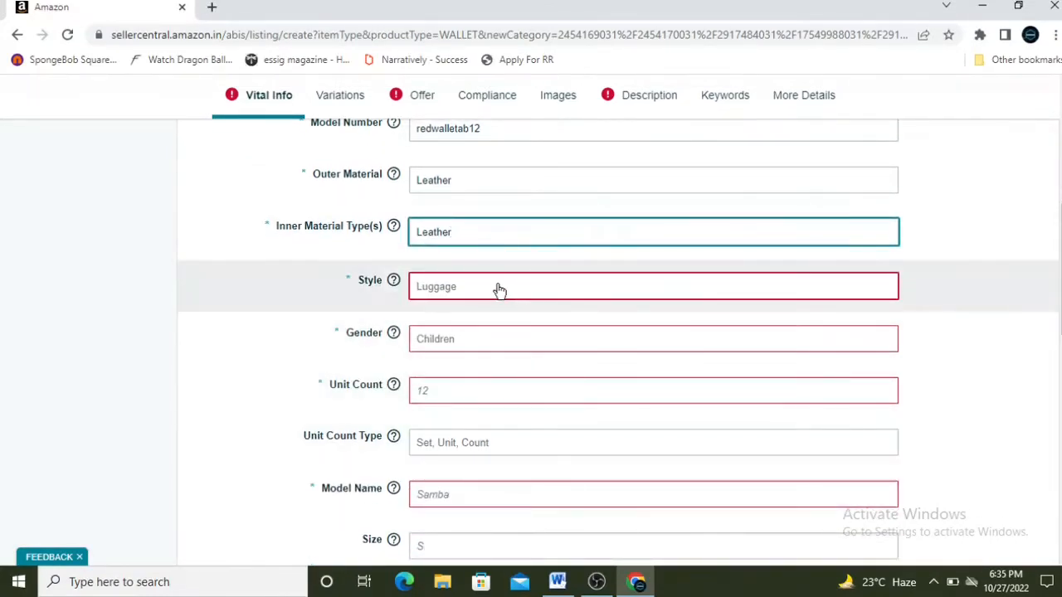
{"action": "left_click", "coordinate": [498, 288]}
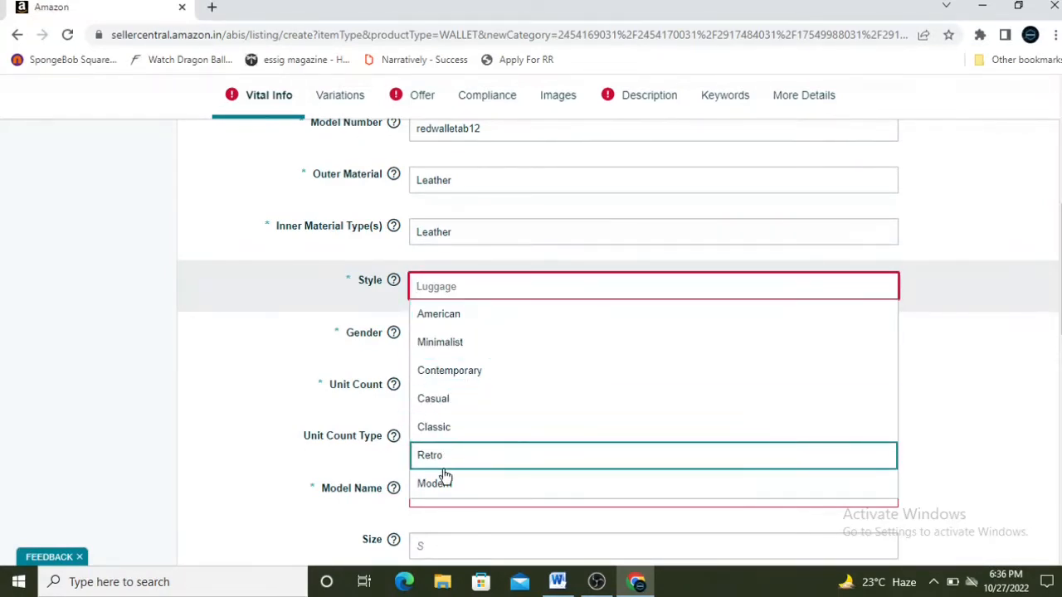
{"action": "left_click", "coordinate": [443, 397]}
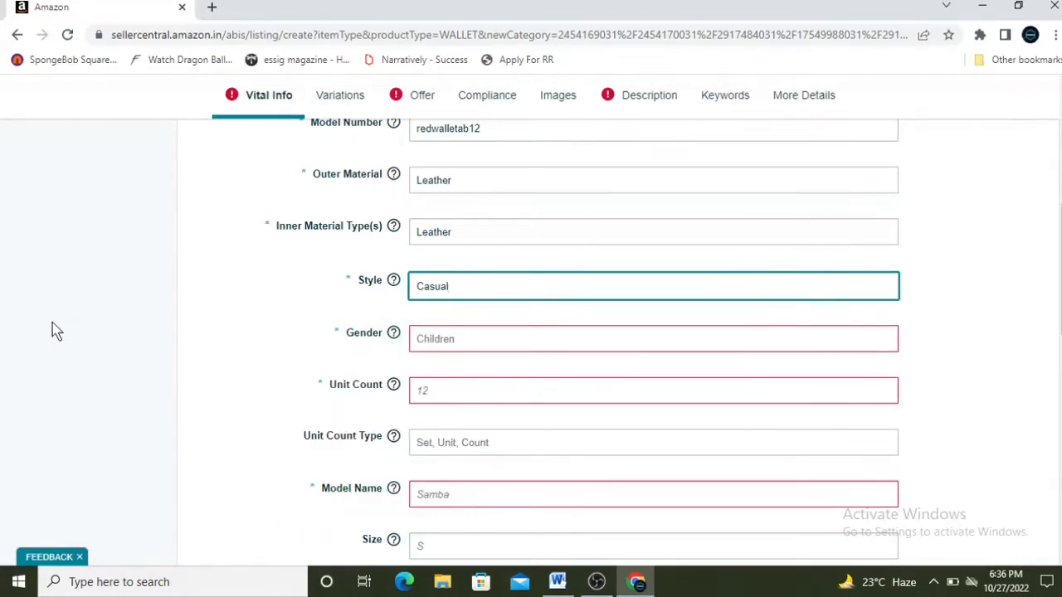
{"action": "scroll", "coordinate": [52, 331], "scroll_direction": "down", "scroll_amount": 1}
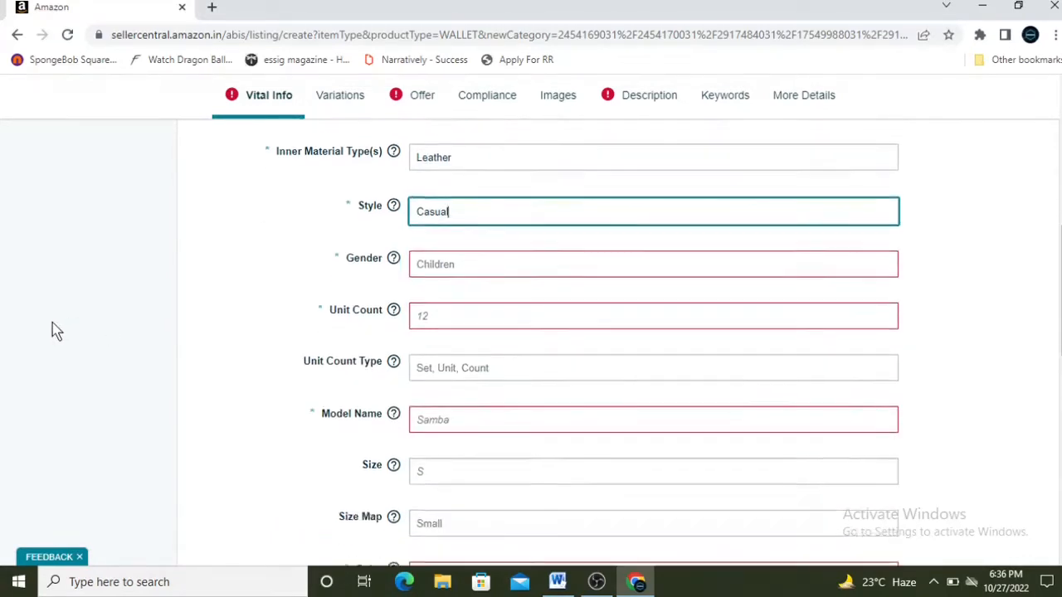
Step: Set the wallet's gender to Men and enter a unit count of 1
{"action": "left_click", "coordinate": [447, 263]}
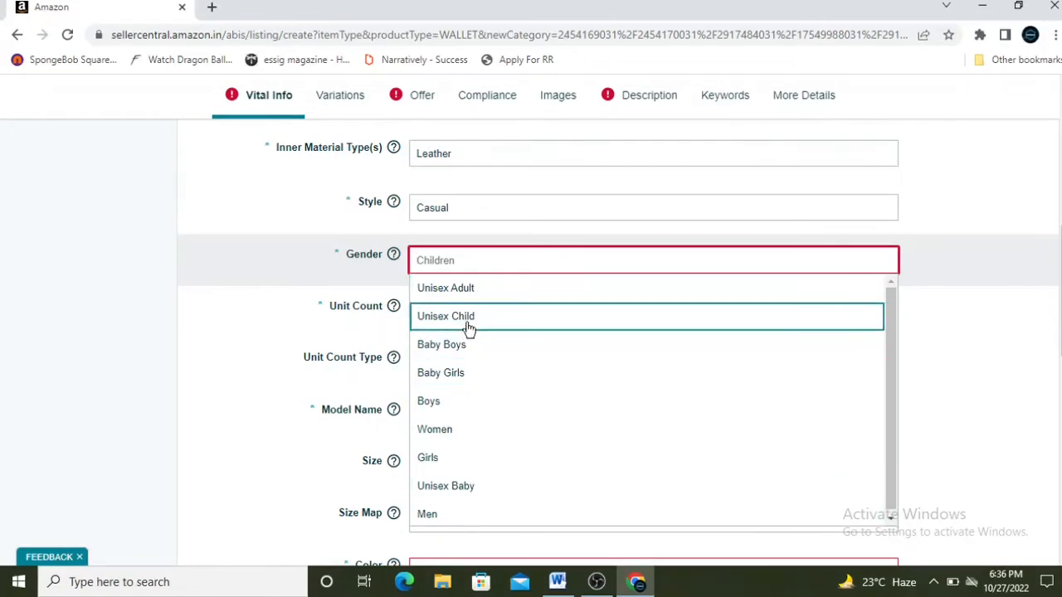
{"action": "left_click", "coordinate": [438, 513]}
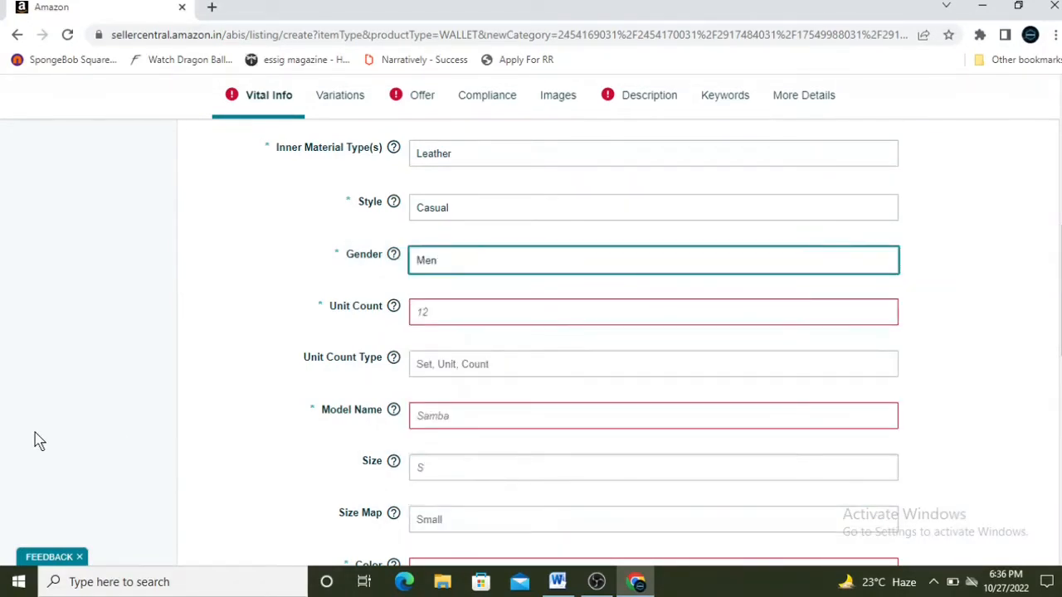
{"action": "scroll", "coordinate": [36, 441], "scroll_direction": "down", "scroll_amount": 1}
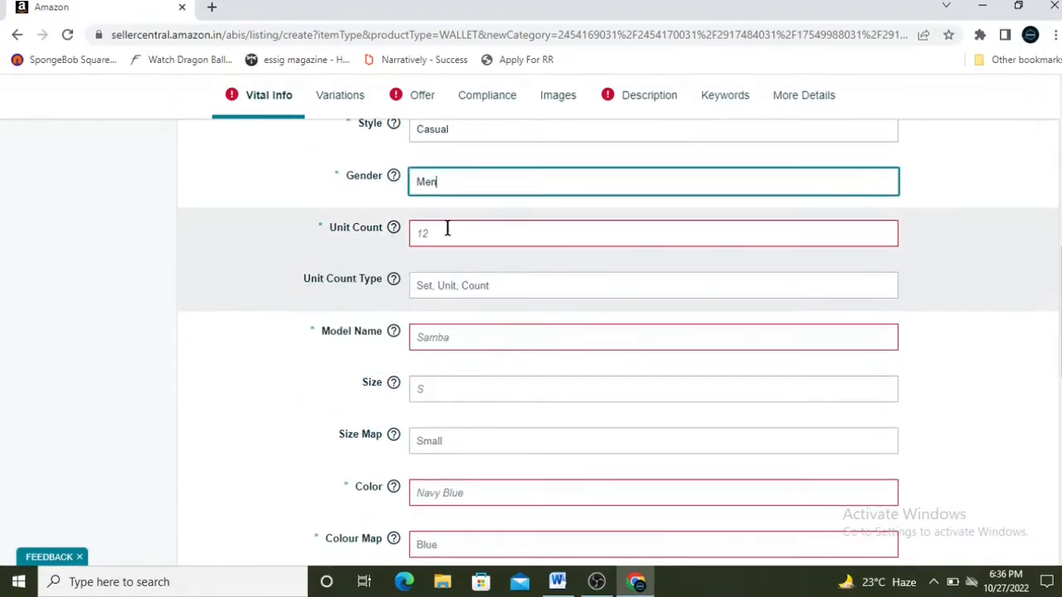
{"action": "left_click", "coordinate": [447, 229]}
{"action": "mouse_move", "coordinate": [397, 231]}
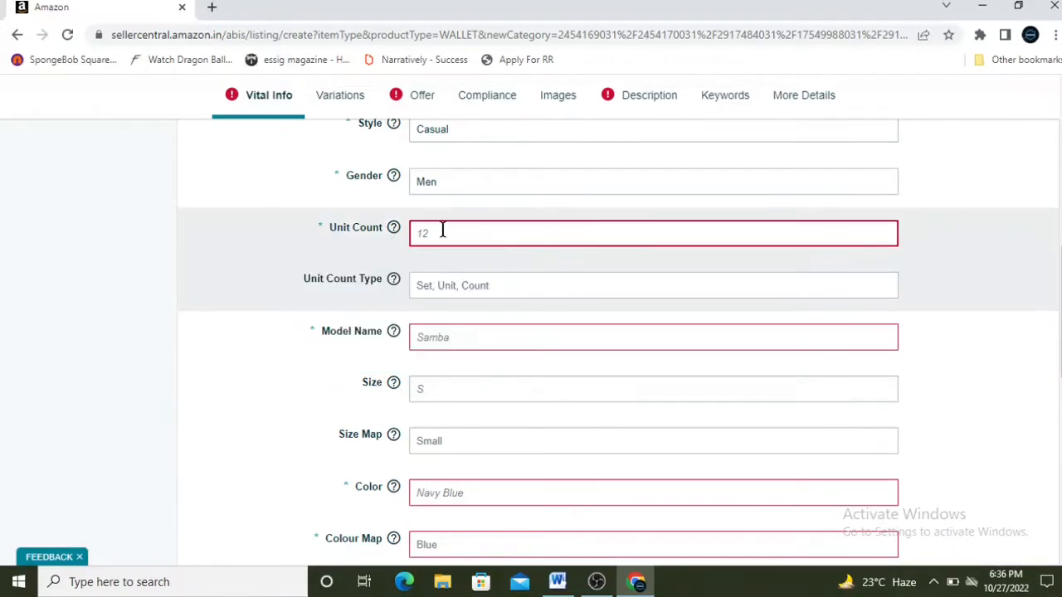
{"action": "type", "text": "1"}
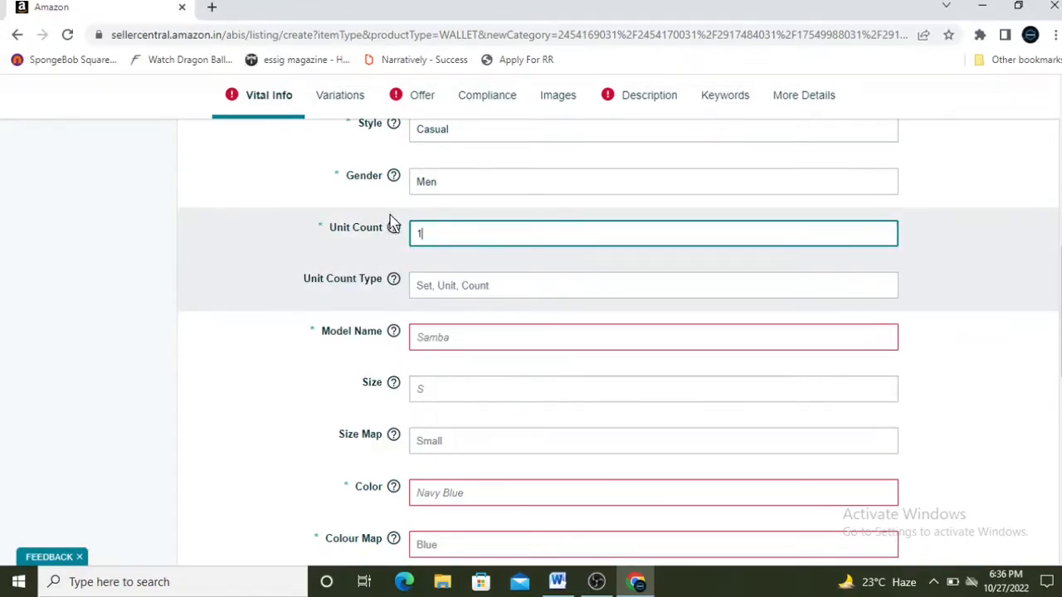
Step: Choose Piece as the unit count type for the wallet
{"action": "left_click", "coordinate": [509, 285]}
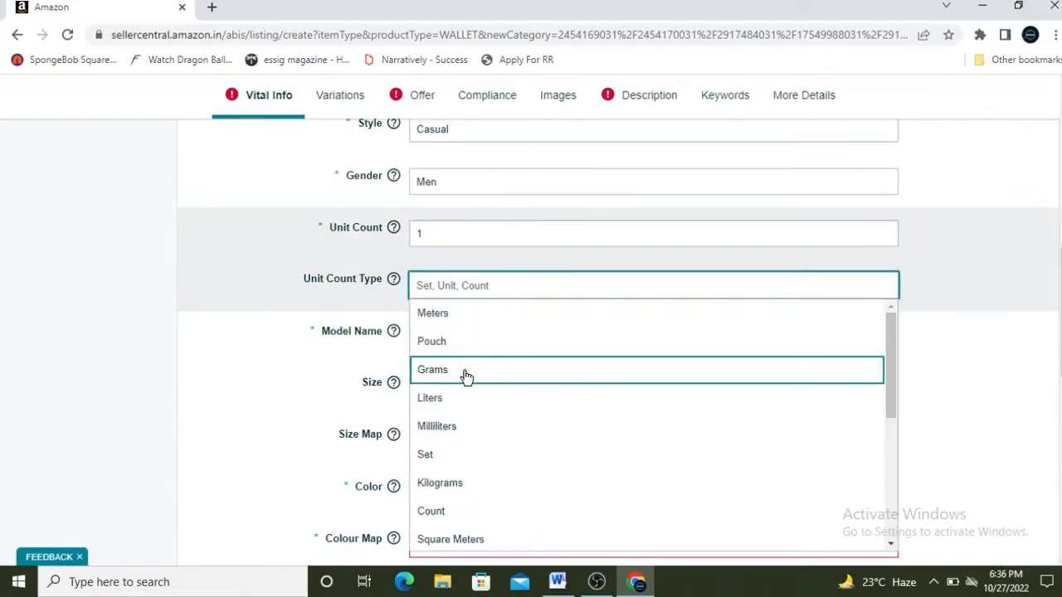
{"action": "scroll", "coordinate": [463, 427], "scroll_direction": "down", "scroll_amount": 1}
{"action": "scroll", "coordinate": [463, 425], "scroll_direction": "down", "scroll_amount": 2}
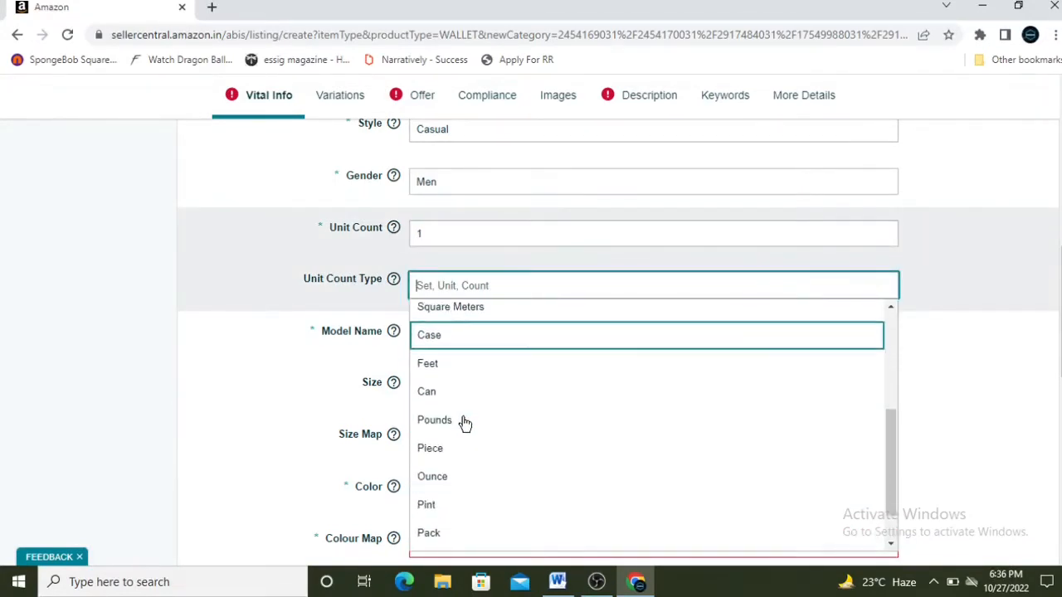
{"action": "left_click", "coordinate": [430, 448]}
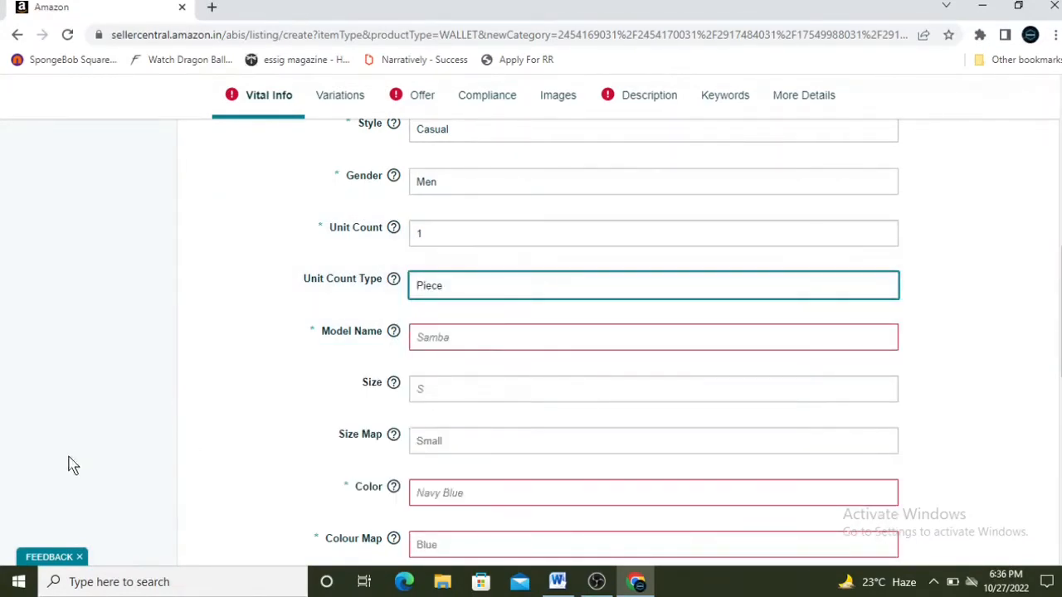
Step: Enter "redgenuineleatherwallet" as the wallet's model name
{"action": "scroll", "coordinate": [66, 365], "scroll_direction": "down", "scroll_amount": 1}
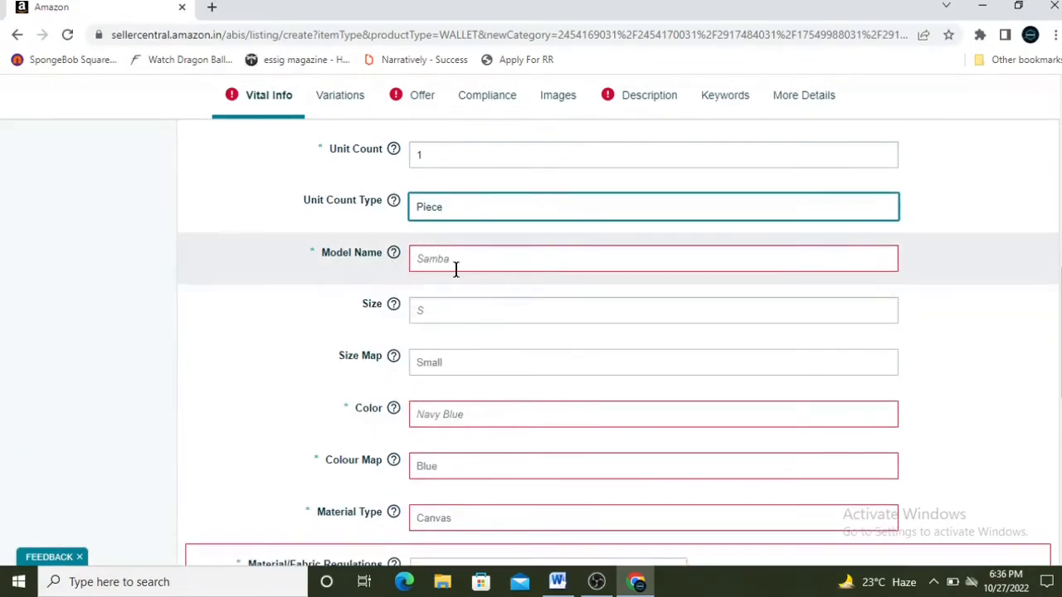
{"action": "left_click", "coordinate": [456, 267]}
{"action": "type", "text": "re"}
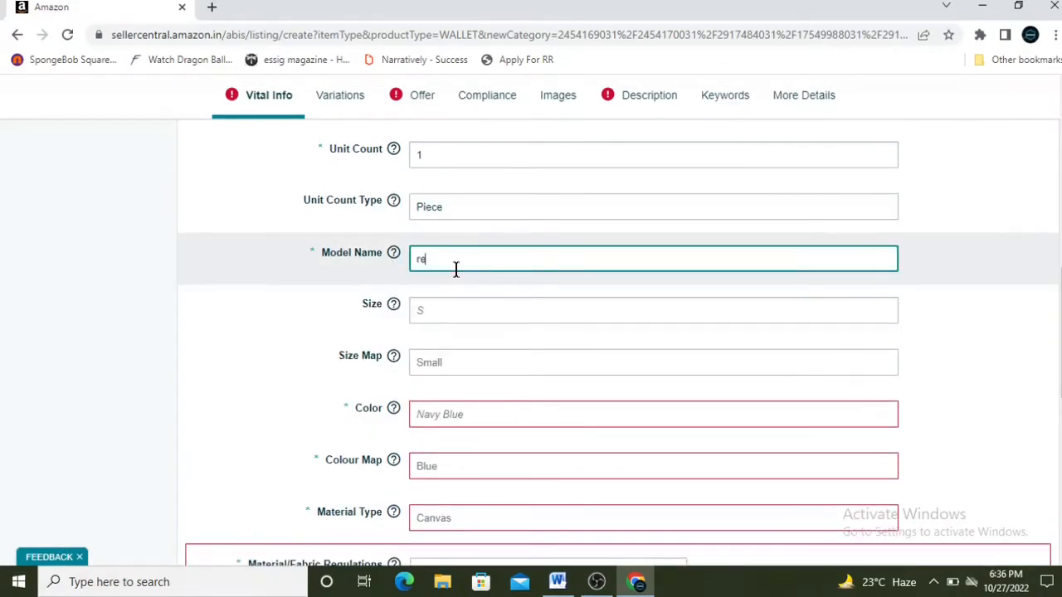
{"action": "type", "text": "dgenuineleatherwallet"}
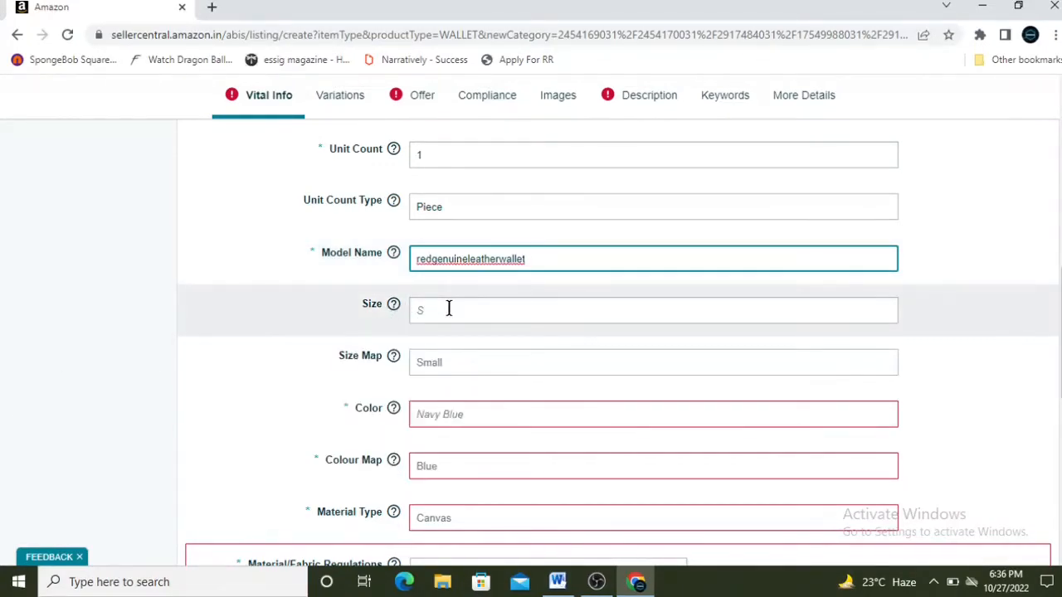
Step: Enter "free size" as the wallet's size and set its size map to One Size
{"action": "left_click", "coordinate": [447, 309]}
{"action": "scroll", "coordinate": [225, 326], "scroll_direction": "down", "scroll_amount": 1}
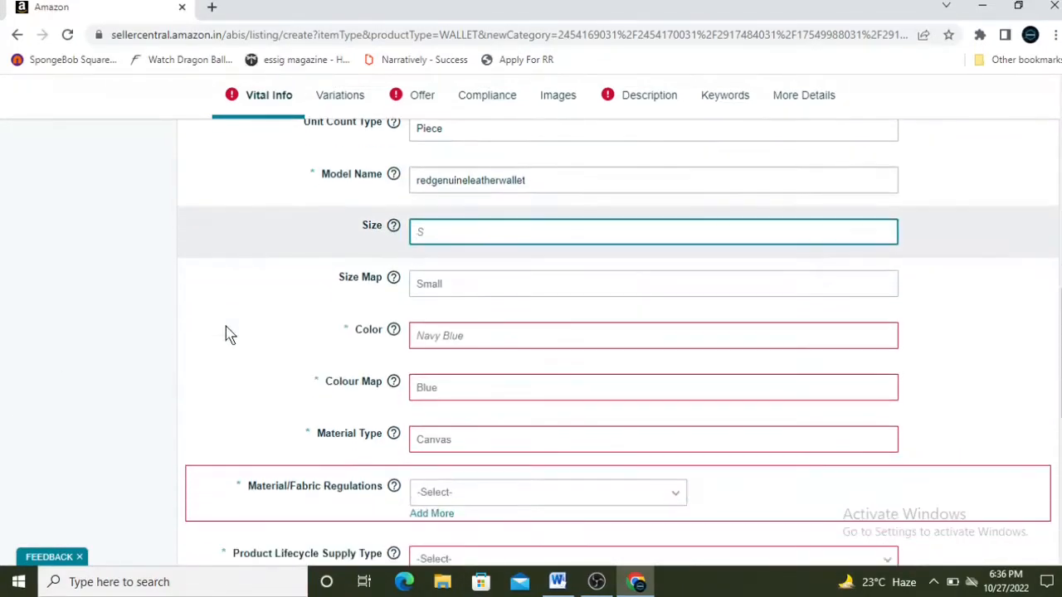
{"action": "type", "text": "free"}
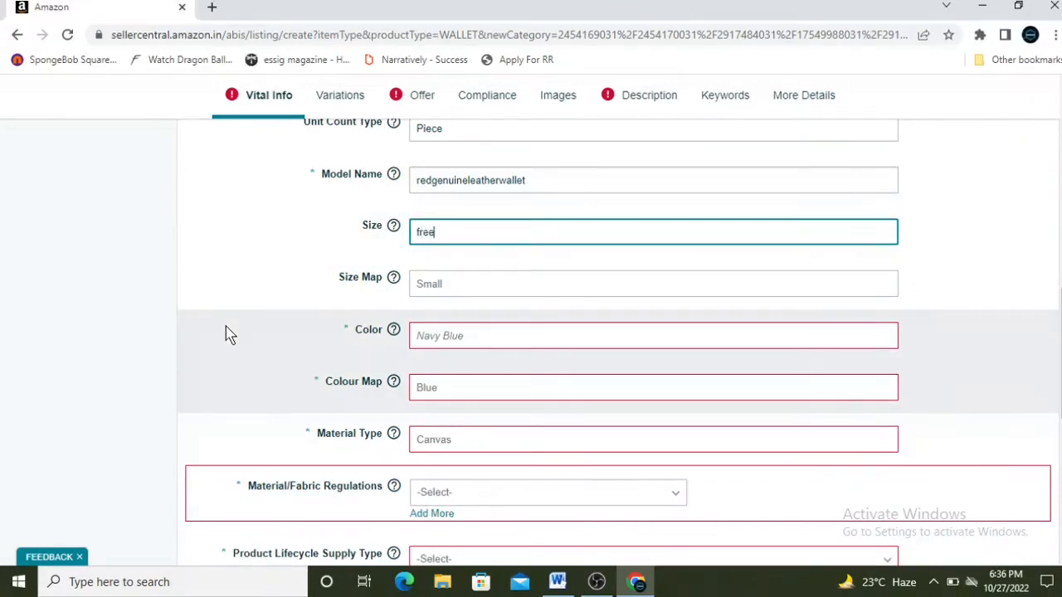
{"action": "type", "text": " size"}
{"action": "left_click", "coordinate": [458, 284]}
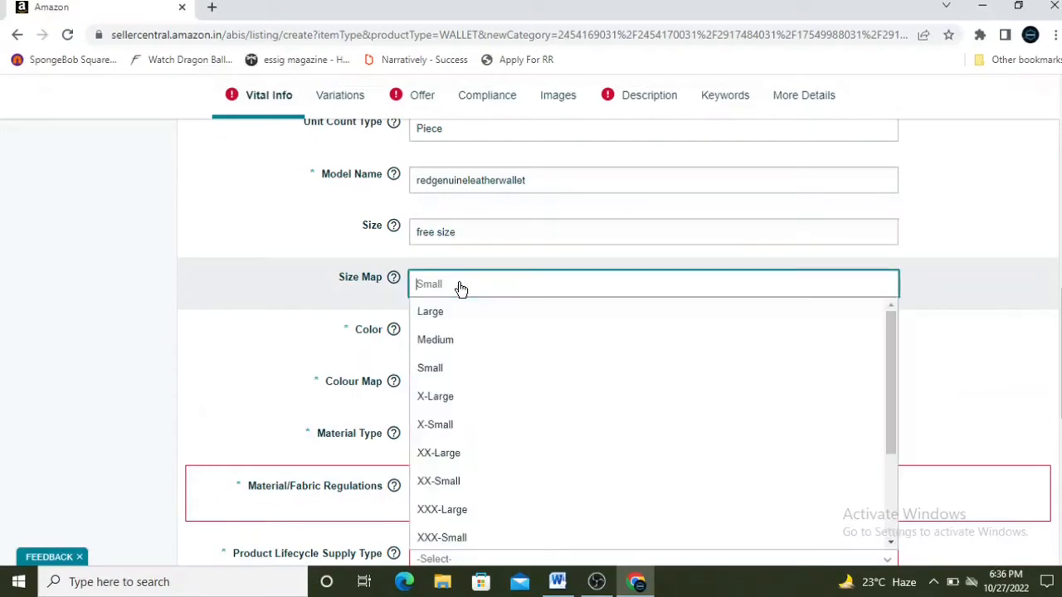
{"action": "scroll", "coordinate": [465, 360], "scroll_direction": "down", "scroll_amount": 3}
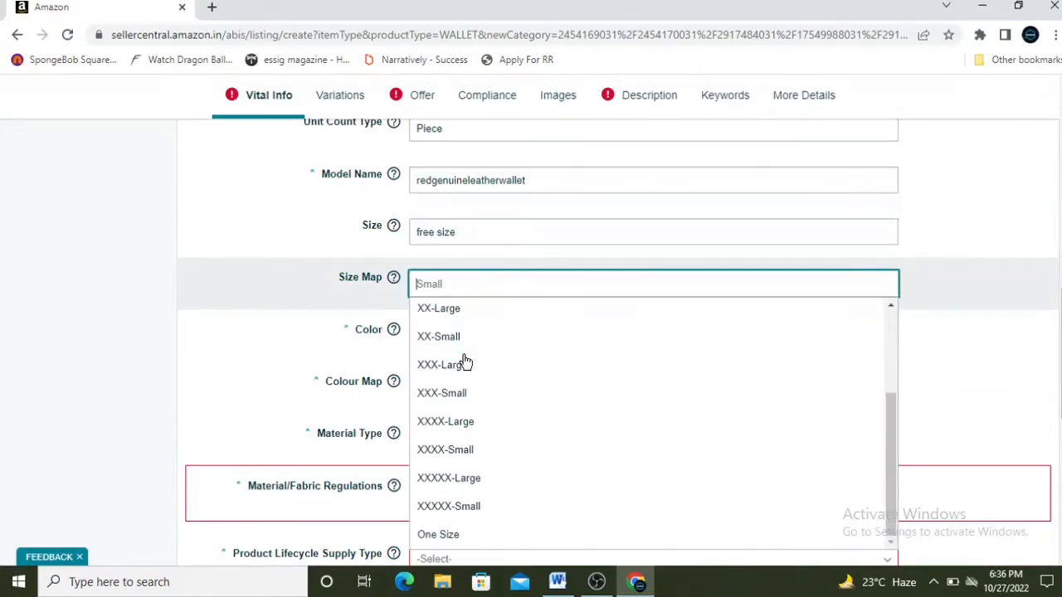
{"action": "left_click", "coordinate": [453, 535]}
Step: Enter "red" as the wallet's color and set its colour map to Red
{"action": "scroll", "coordinate": [291, 295], "scroll_direction": "down", "scroll_amount": 1}
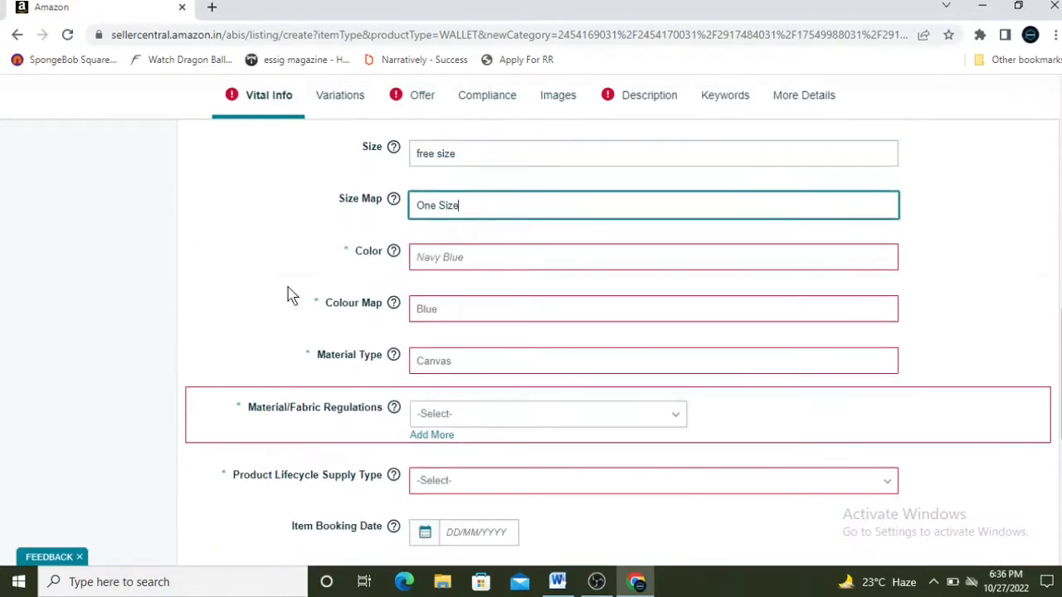
{"action": "left_click", "coordinate": [478, 259]}
{"action": "type", "text": "red"}
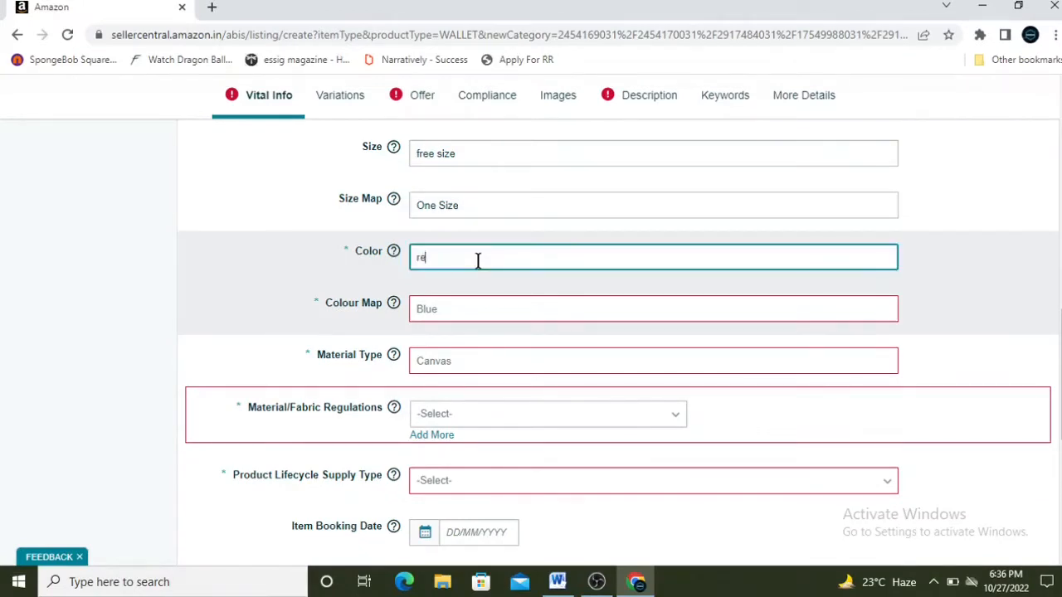
{"action": "left_click", "coordinate": [437, 316]}
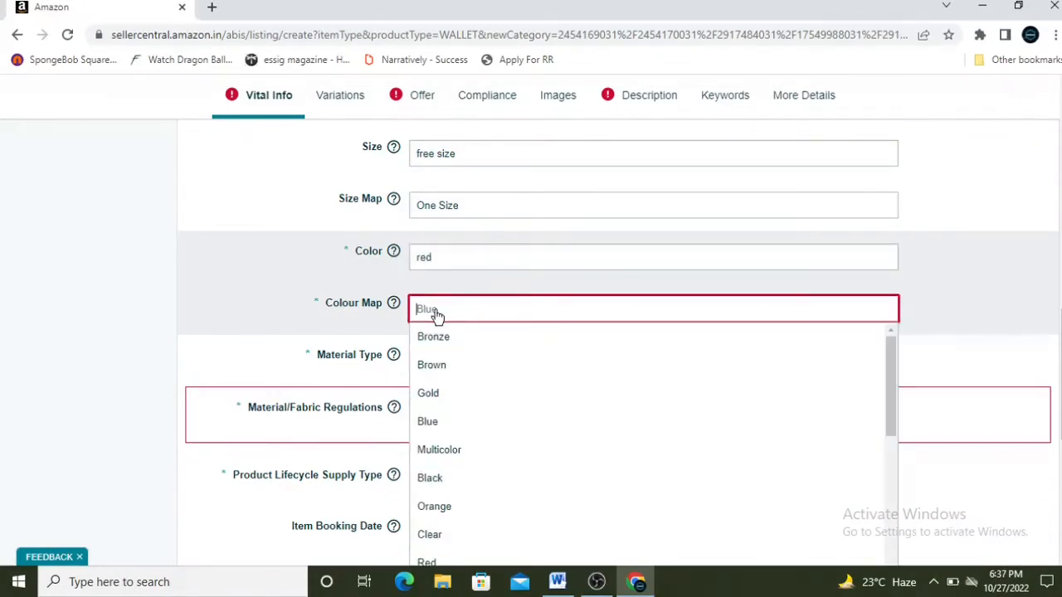
{"action": "scroll", "coordinate": [469, 426], "scroll_direction": "down", "scroll_amount": 3}
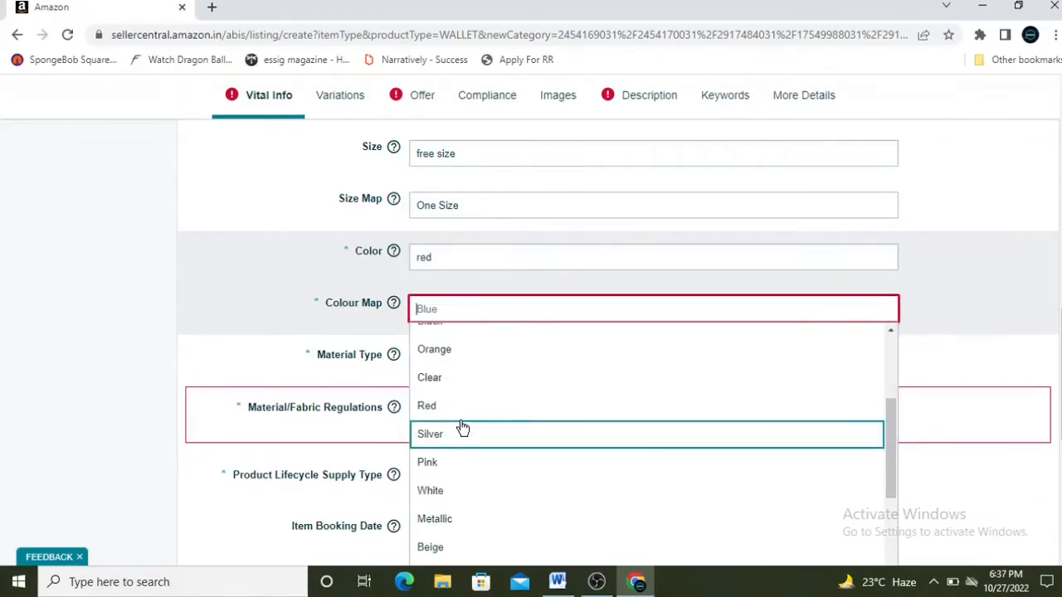
{"action": "left_click", "coordinate": [450, 414]}
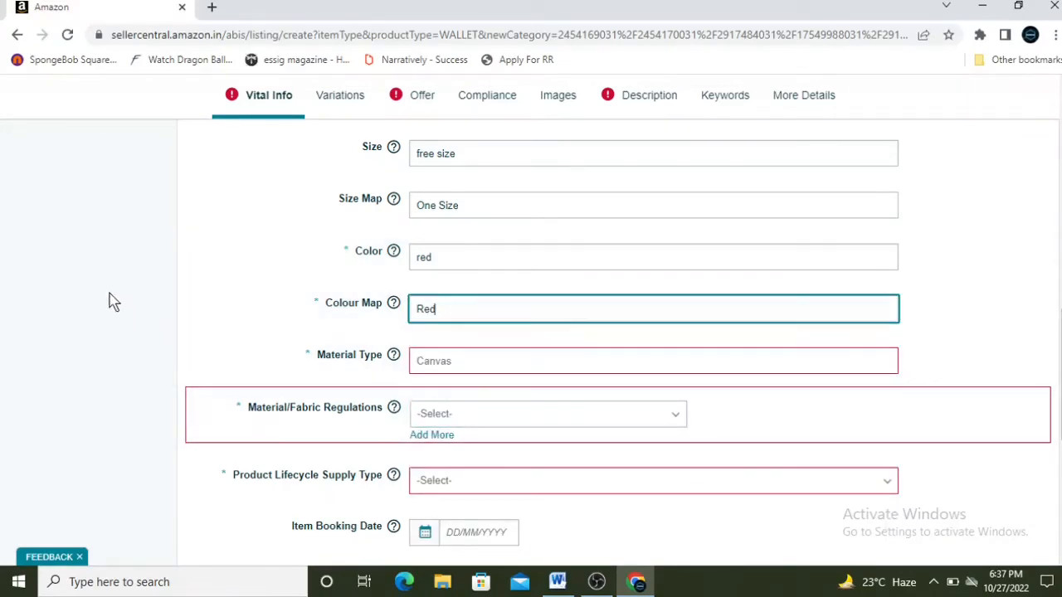
Step: Set the wallet's material type to Leather
{"action": "scroll", "coordinate": [114, 302], "scroll_direction": "down", "scroll_amount": 2}
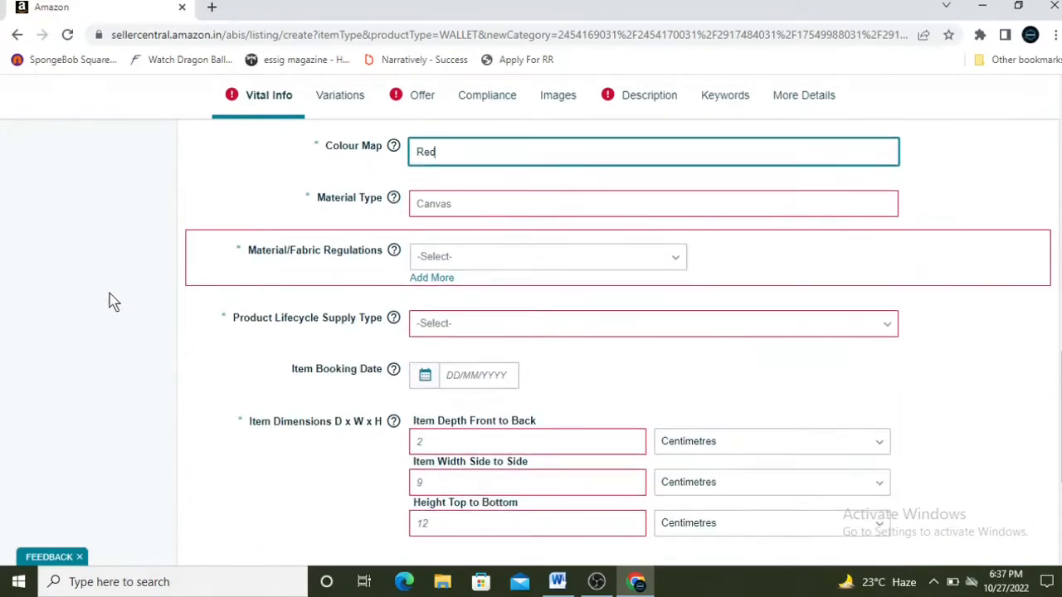
{"action": "left_click", "coordinate": [452, 201]}
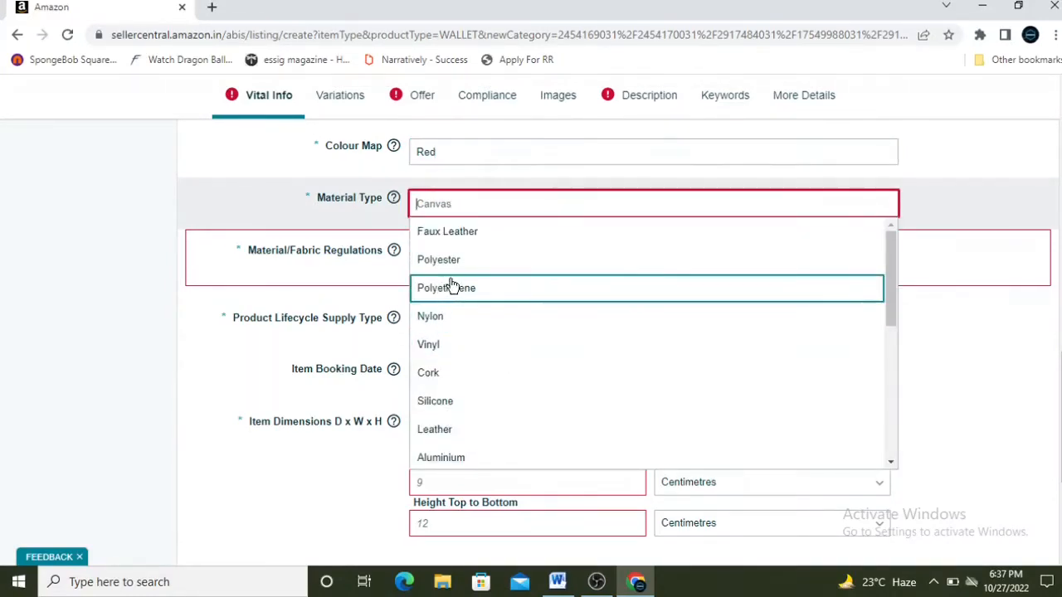
{"action": "scroll", "coordinate": [451, 285], "scroll_direction": "down", "scroll_amount": 4}
{"action": "scroll", "coordinate": [457, 308], "scroll_direction": "down", "scroll_amount": 3}
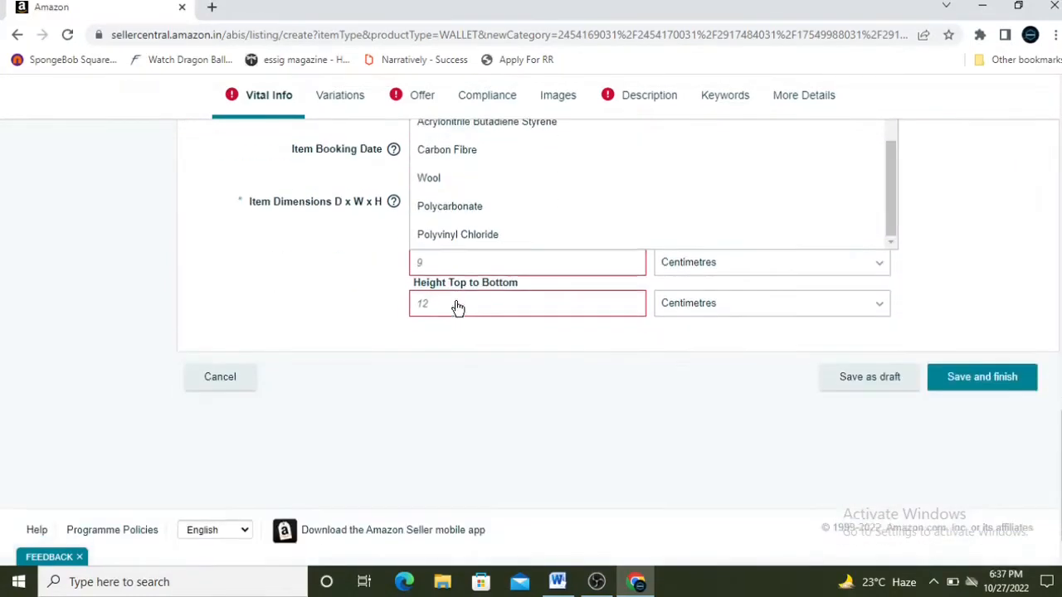
{"action": "scroll", "coordinate": [457, 306], "scroll_direction": "up", "scroll_amount": 5}
{"action": "scroll", "coordinate": [457, 381], "scroll_direction": "down", "scroll_amount": 2}
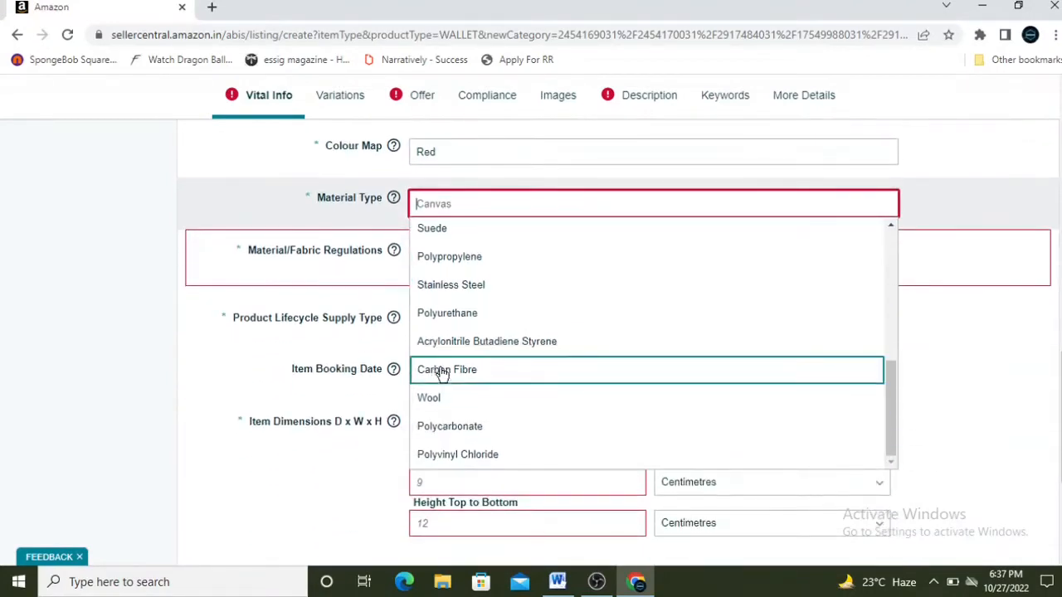
{"action": "scroll", "coordinate": [441, 372], "scroll_direction": "up", "scroll_amount": 3}
{"action": "scroll", "coordinate": [442, 373], "scroll_direction": "up", "scroll_amount": 2}
{"action": "scroll", "coordinate": [443, 357], "scroll_direction": "up", "scroll_amount": 1}
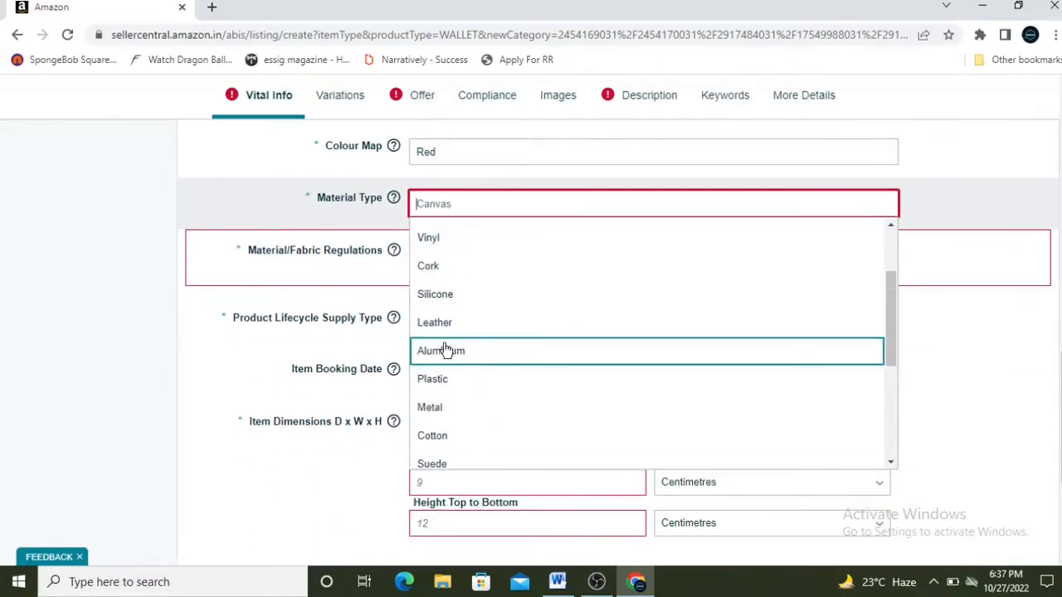
{"action": "left_click", "coordinate": [442, 325]}
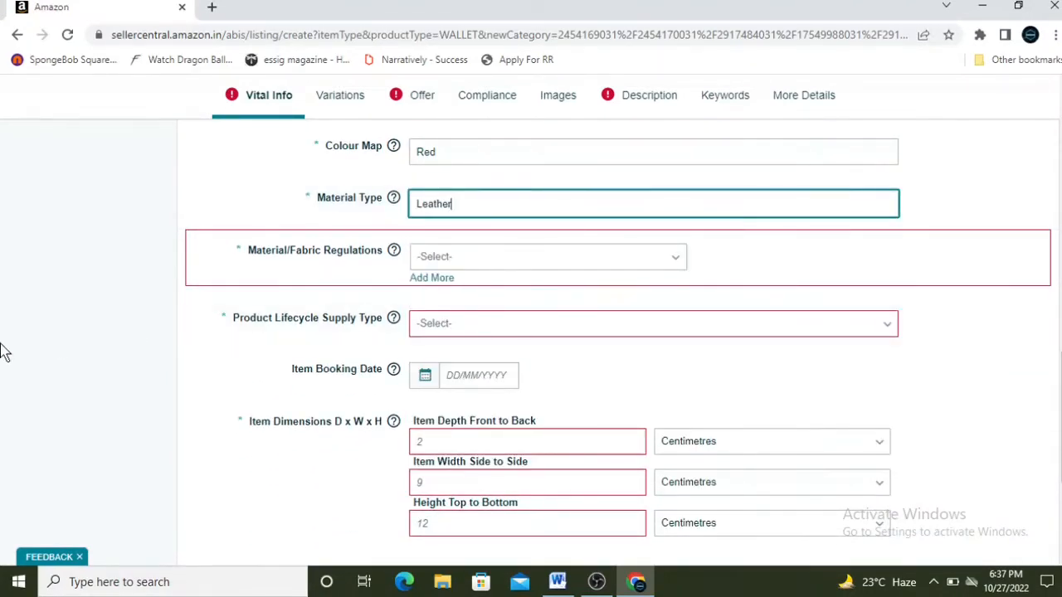
{"action": "left_click", "coordinate": [6, 350]}
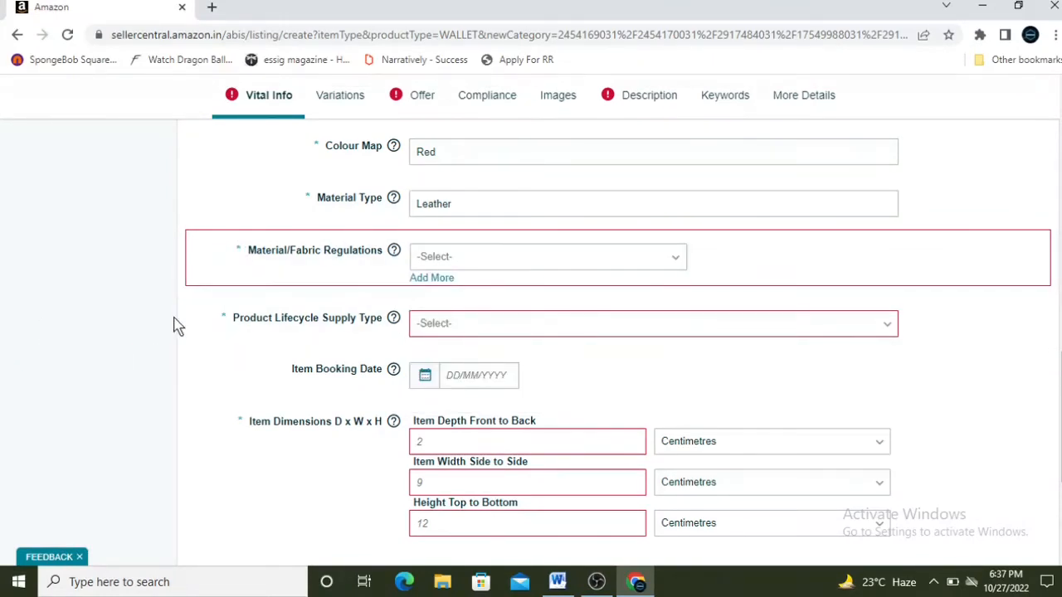
Step: Set the material/fabric regulations to Not Applicable and the product lifecycle supply type to Fashion
{"action": "left_click", "coordinate": [481, 256]}
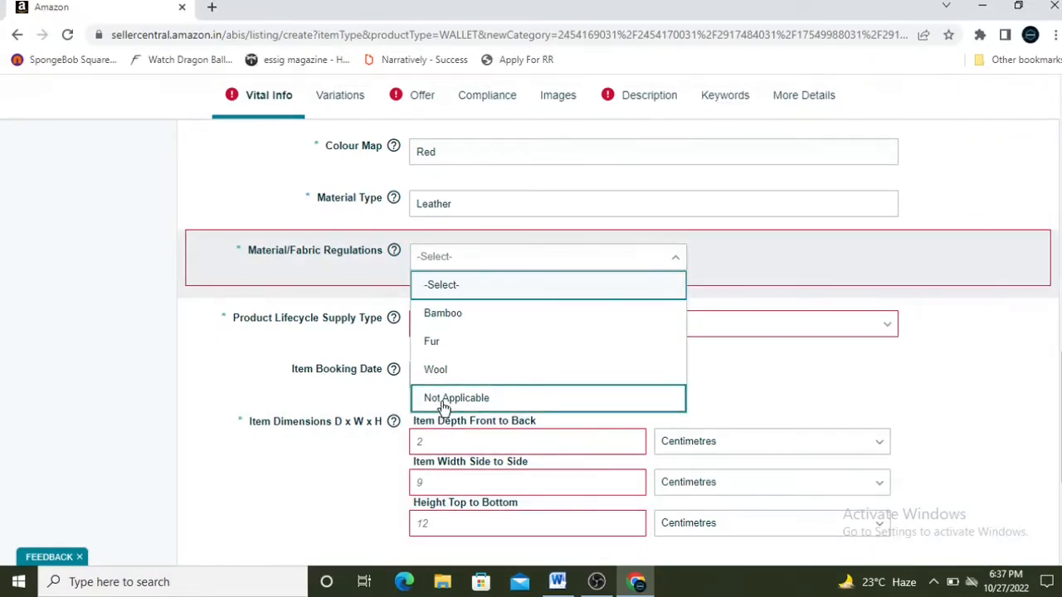
{"action": "left_click", "coordinate": [443, 399]}
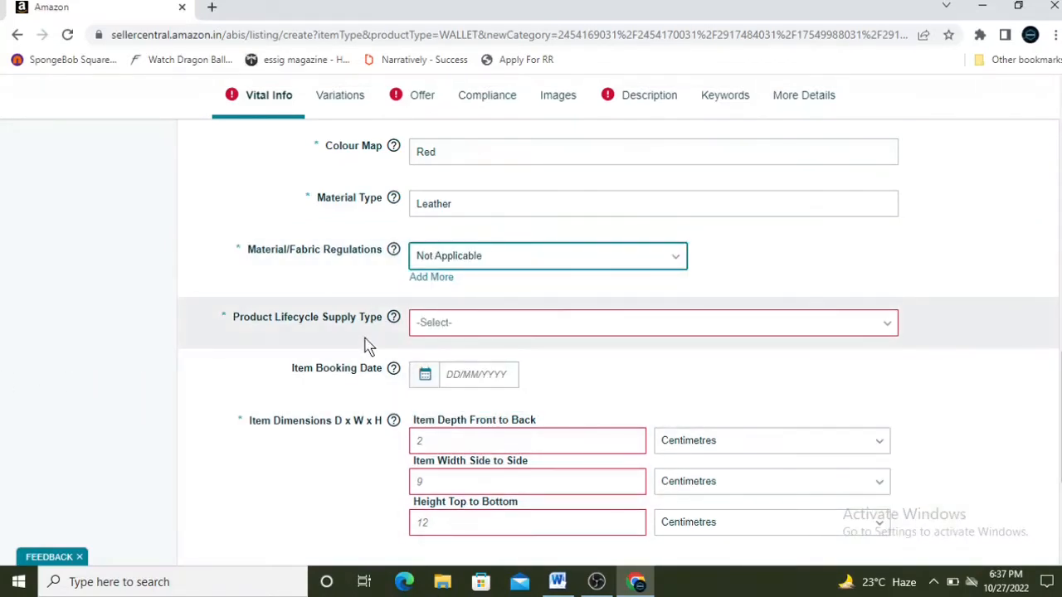
{"action": "left_click", "coordinate": [493, 332]}
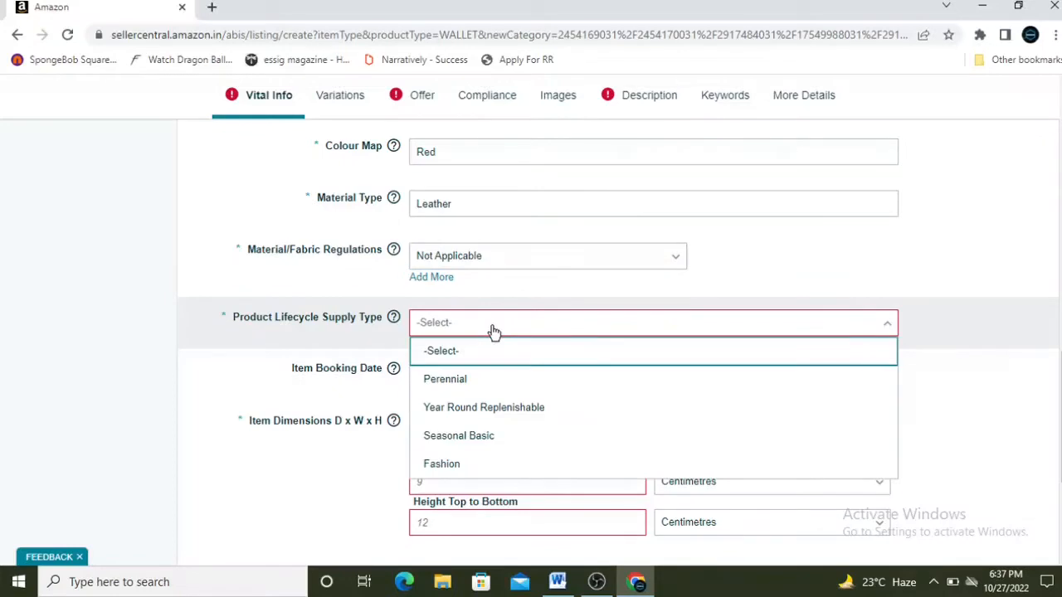
{"action": "left_click", "coordinate": [430, 464]}
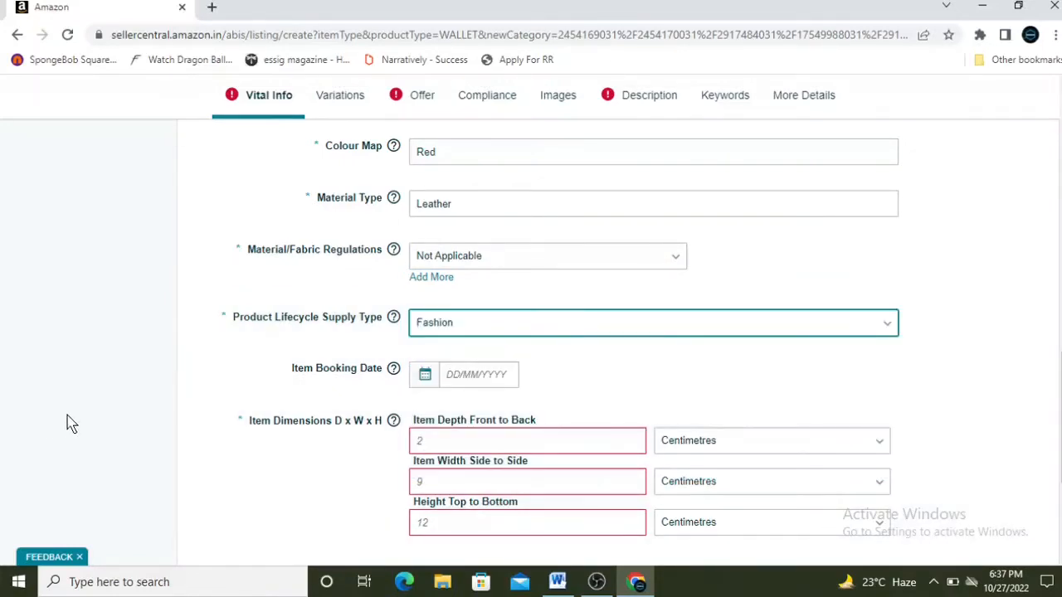
Step: Set the item booking date to 01/11/2022
{"action": "scroll", "coordinate": [71, 423], "scroll_direction": "down", "scroll_amount": 1}
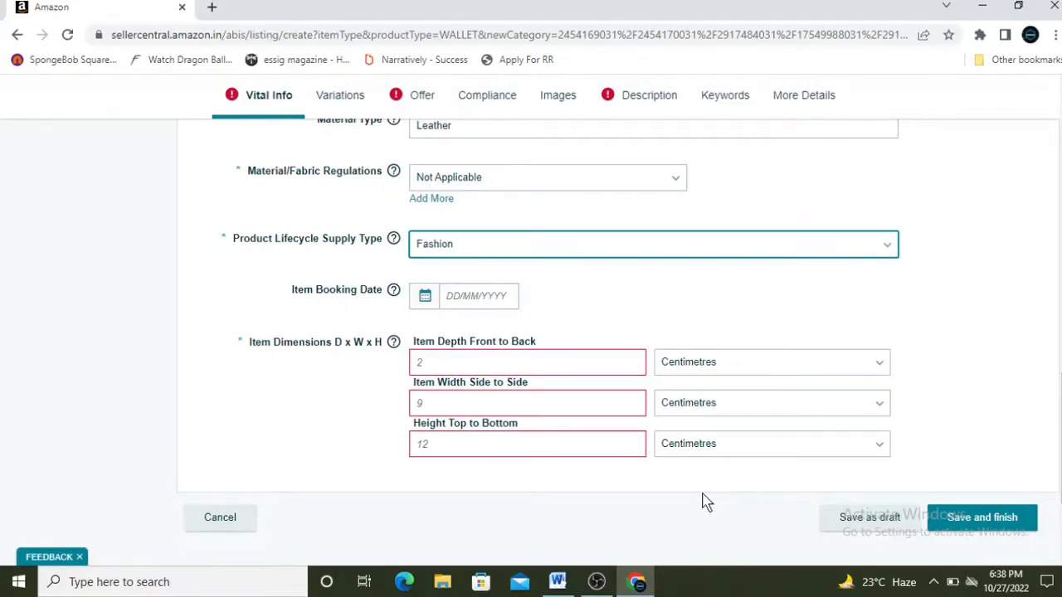
{"action": "left_click", "coordinate": [428, 297]}
{"action": "left_click", "coordinate": [617, 325]}
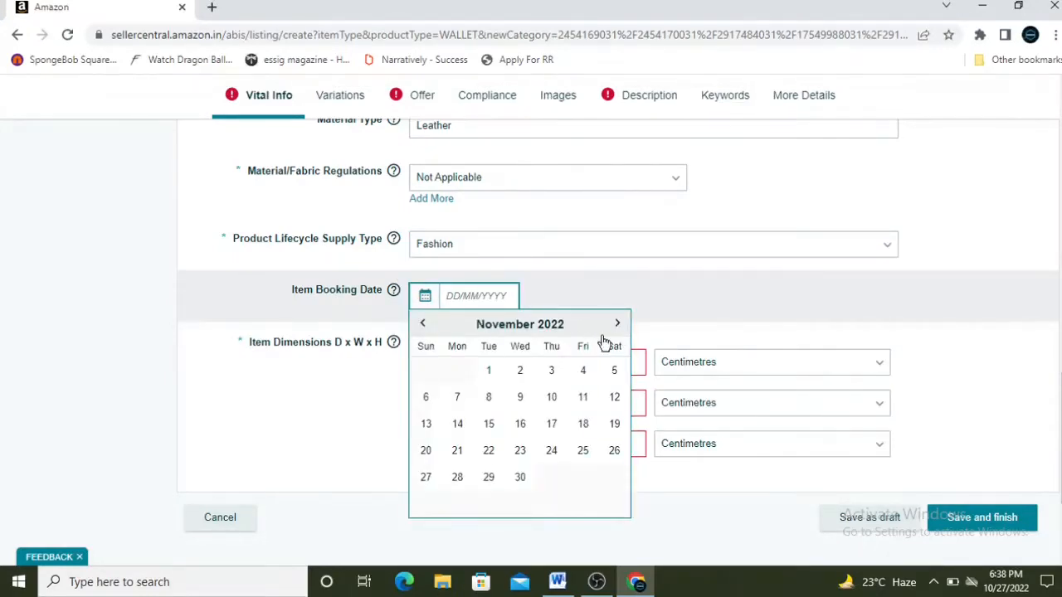
{"action": "left_click", "coordinate": [485, 371]}
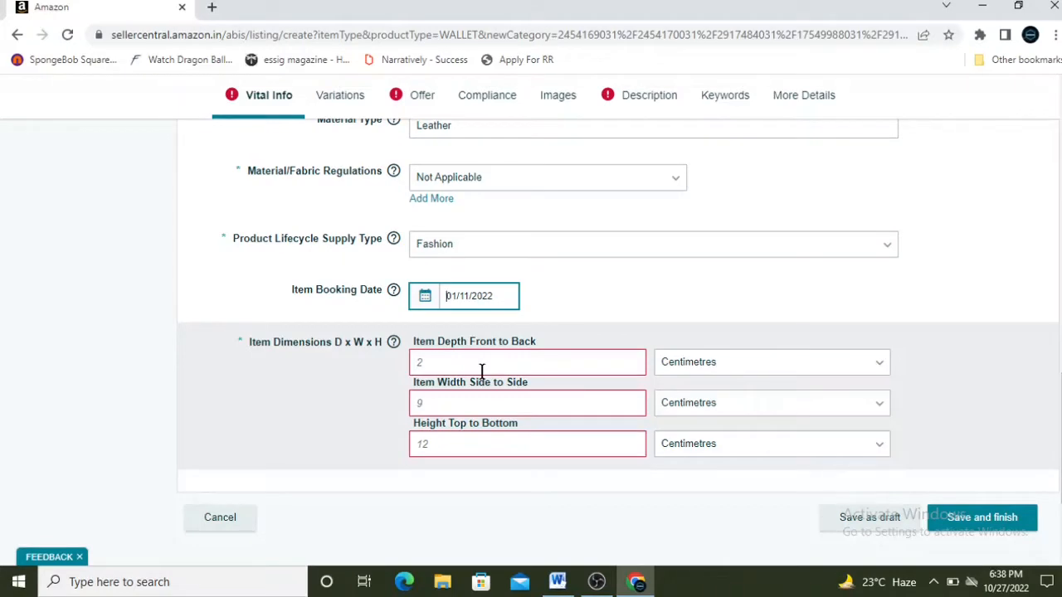
Step: Set the item dimensions to 15 cm depth, 20 cm width and 2 cm height
{"action": "left_click", "coordinate": [502, 366]}
{"action": "type", "text": "14"}
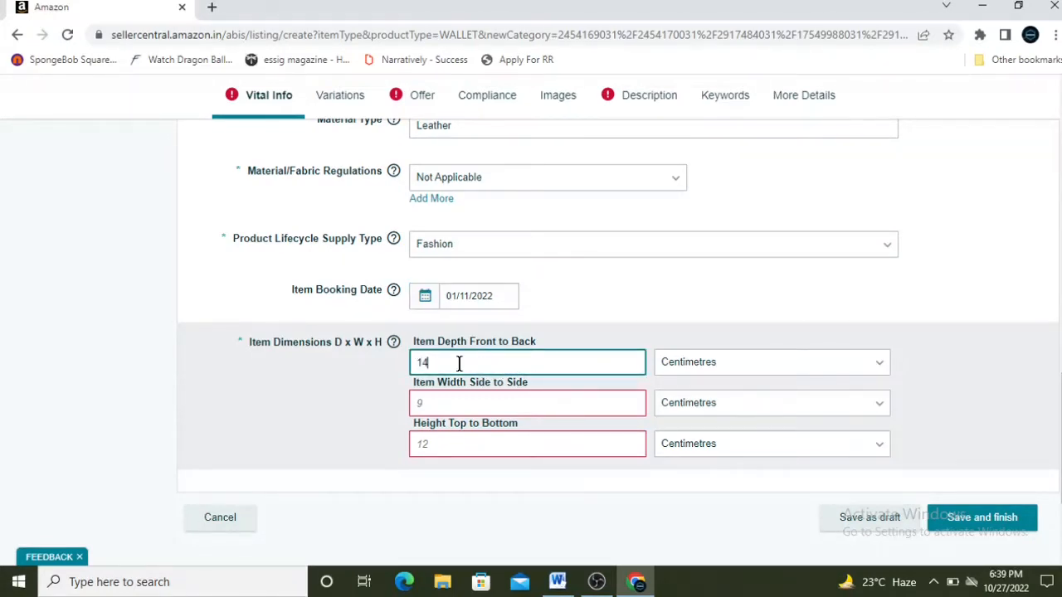
{"action": "key", "text": "BackSpace"}
{"action": "key", "text": "BackSpace"}
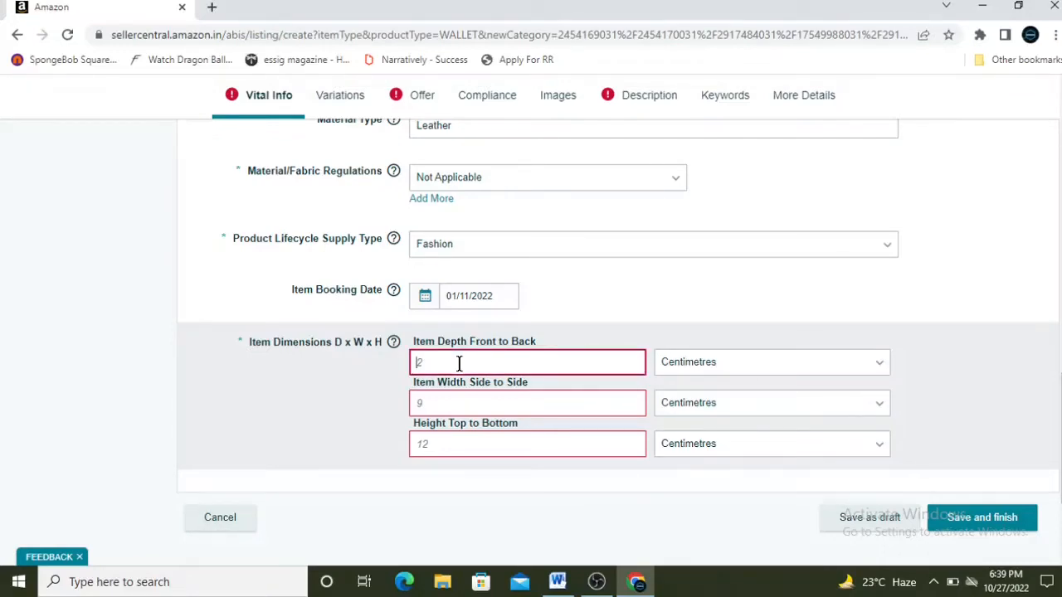
{"action": "type", "text": "15"}
{"action": "left_click", "coordinate": [454, 402]}
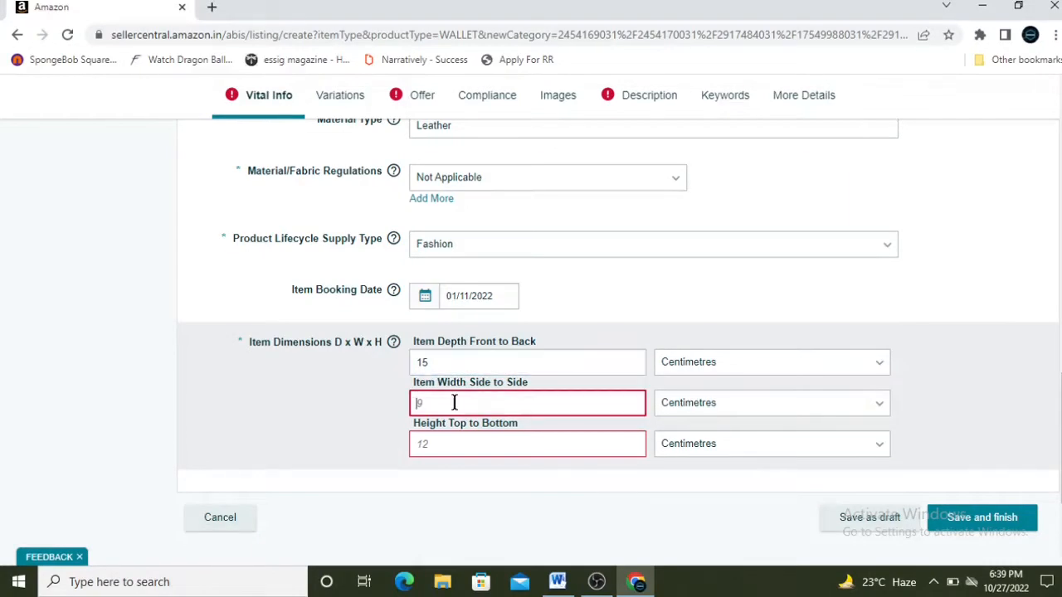
{"action": "type", "text": "20"}
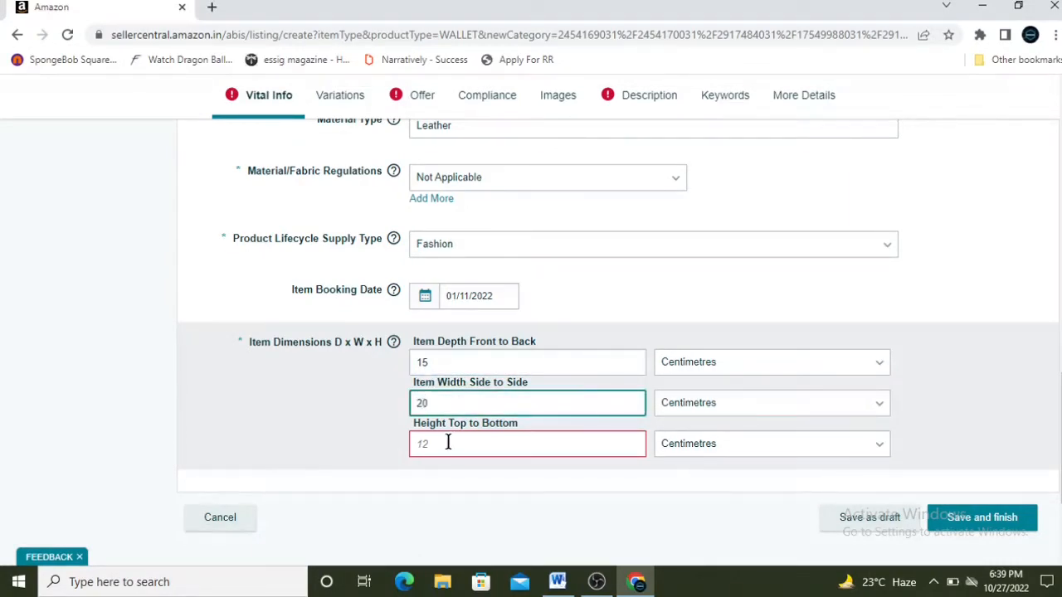
{"action": "left_click", "coordinate": [448, 443]}
{"action": "type", "text": "2"}
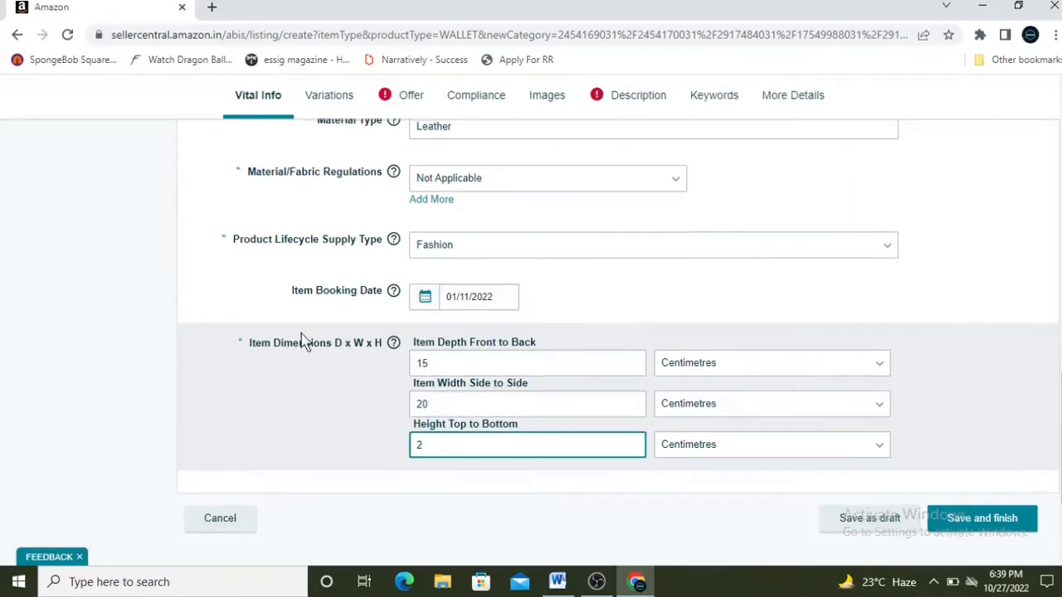
Step: Review the entered vital information and look at the available variation types for the wallet
{"action": "scroll", "coordinate": [304, 340], "scroll_direction": "up", "scroll_amount": 10}
{"action": "scroll", "coordinate": [303, 339], "scroll_direction": "down", "scroll_amount": 7}
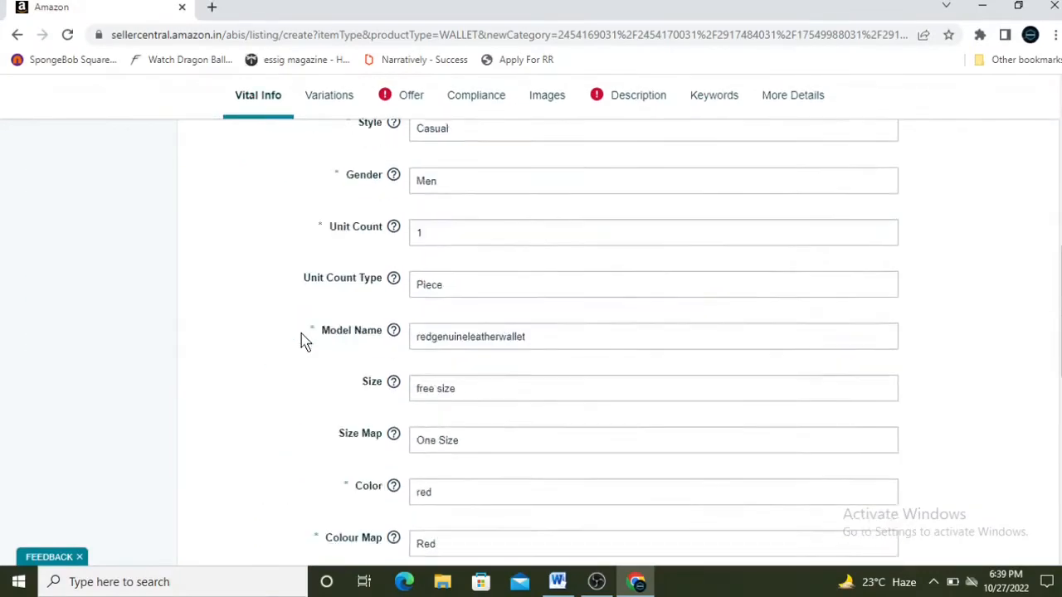
{"action": "scroll", "coordinate": [325, 321], "scroll_direction": "up", "scroll_amount": 2}
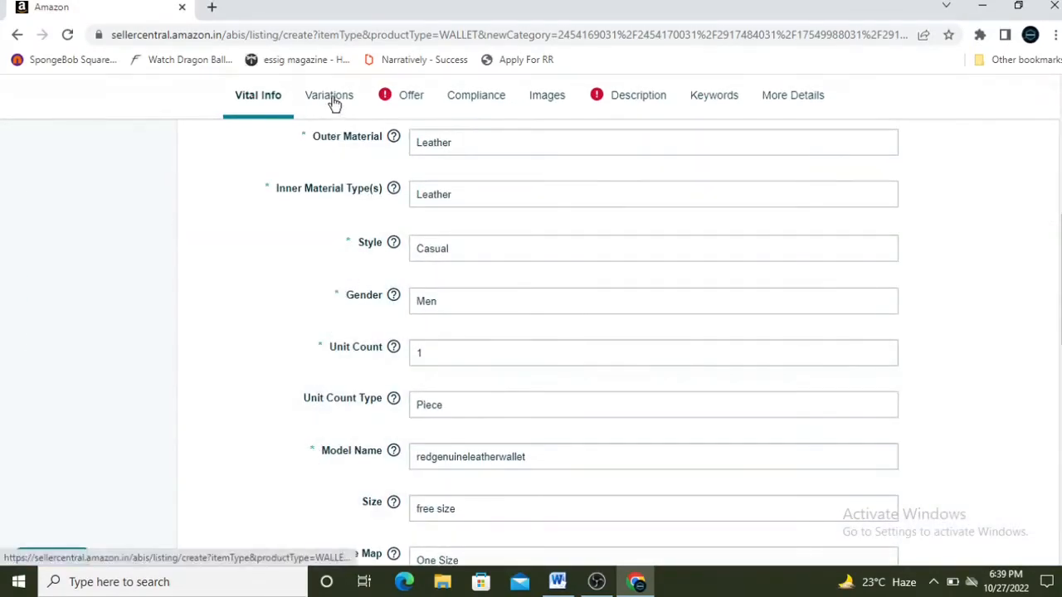
{"action": "left_click", "coordinate": [330, 97]}
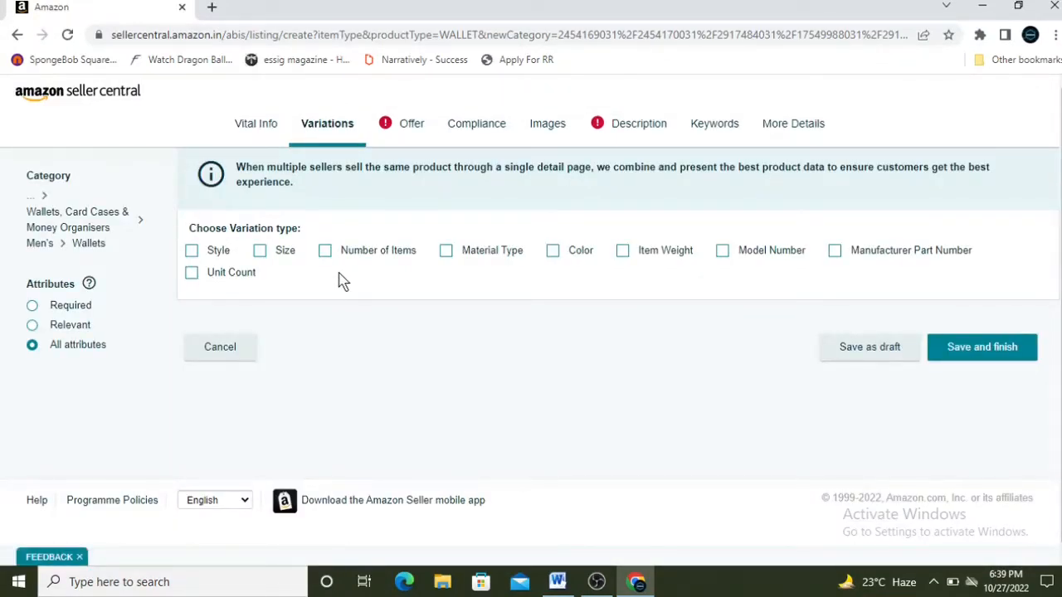
Step: Enter "leatherwalletmenredcolor" as the seller SKU in the wallet's offer details
{"action": "left_click", "coordinate": [413, 124]}
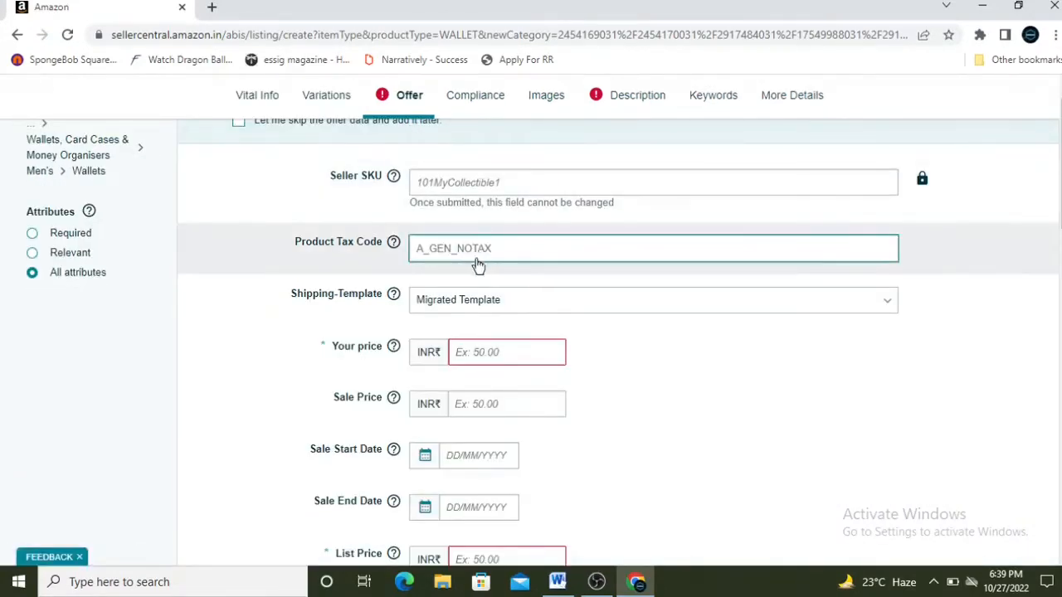
{"action": "left_click", "coordinate": [460, 184]}
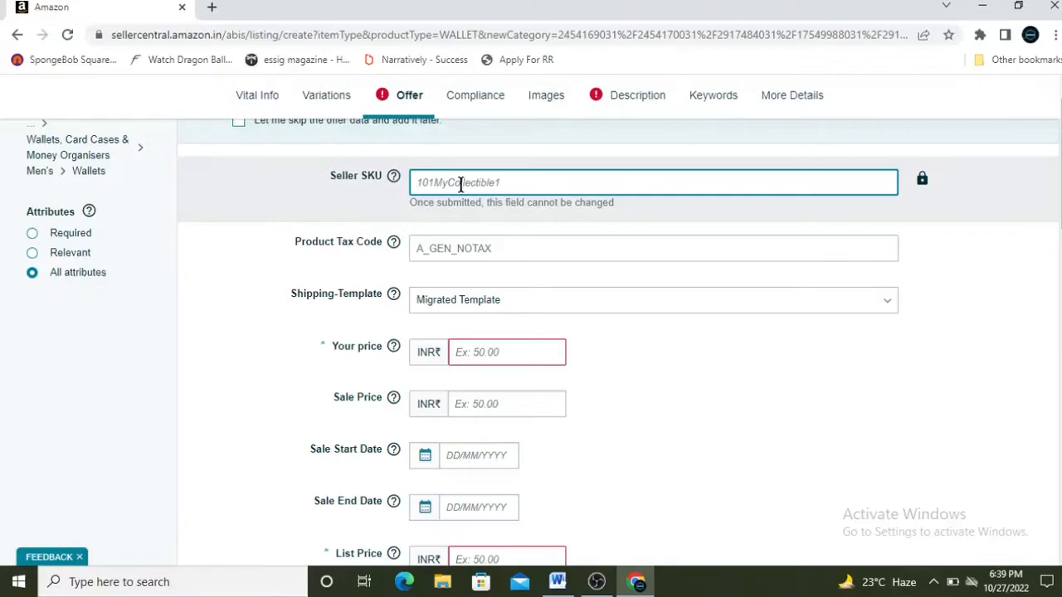
{"action": "type", "text": "leatherwa"}
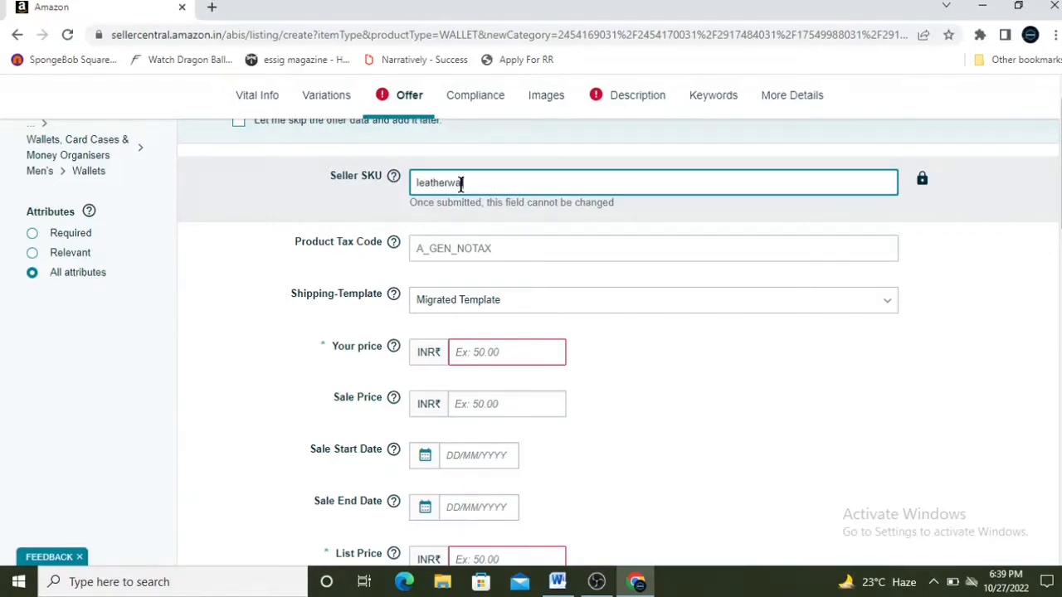
{"action": "type", "text": "lletmenredcolor"}
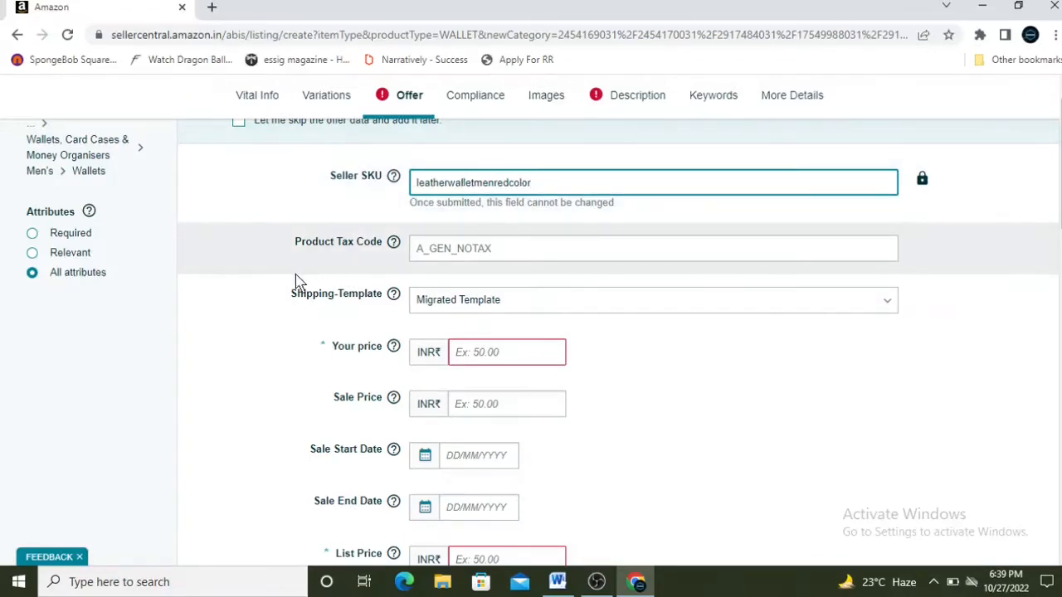
Step: Set both your price and the list price of the wallet to INR 199
{"action": "scroll", "coordinate": [193, 290], "scroll_direction": "down", "scroll_amount": 1}
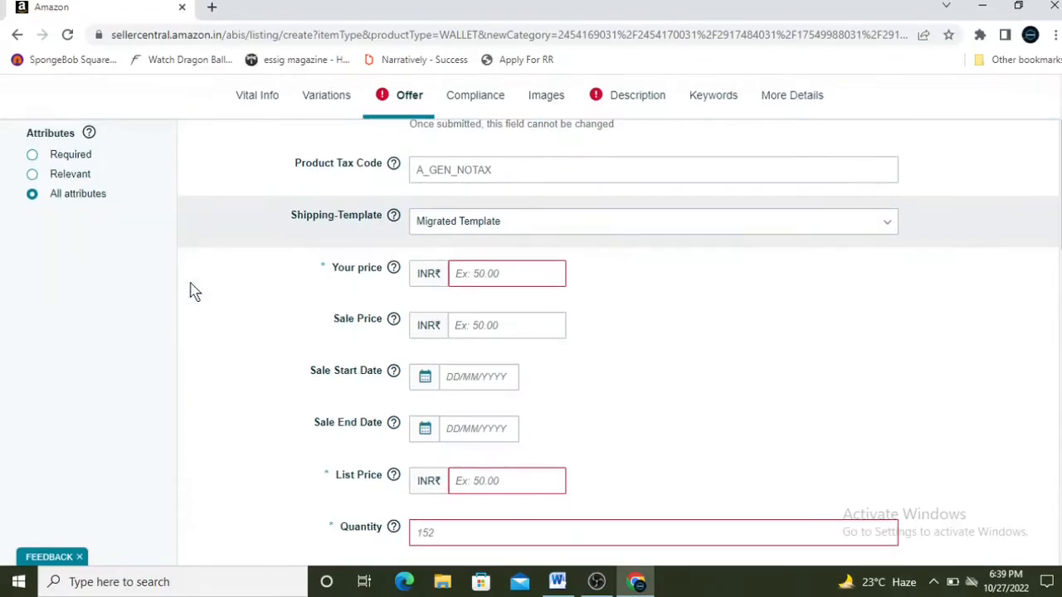
{"action": "scroll", "coordinate": [193, 290], "scroll_direction": "down", "scroll_amount": 1}
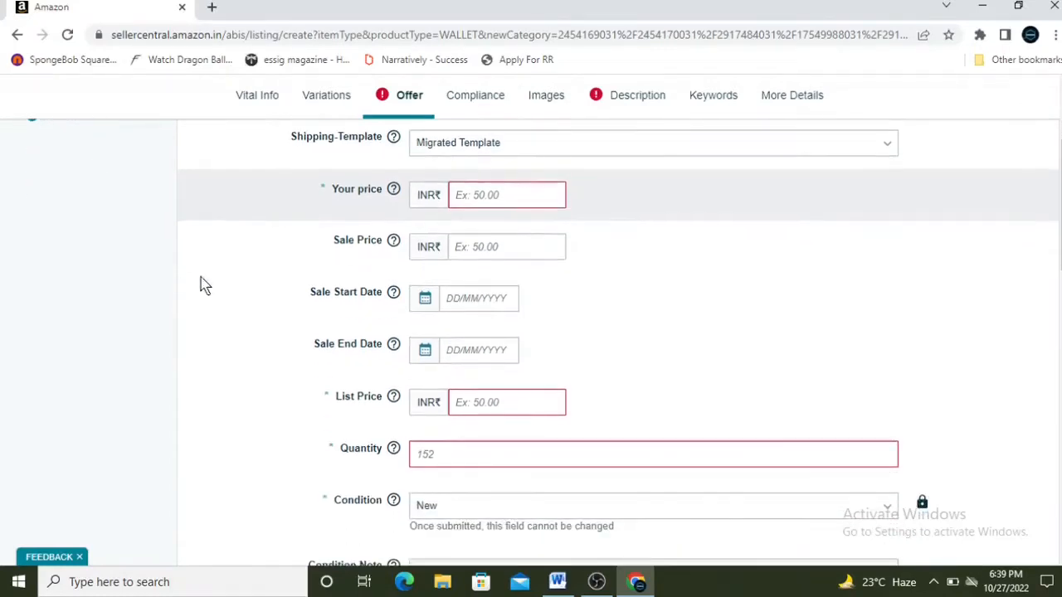
{"action": "mouse_move", "coordinate": [396, 190]}
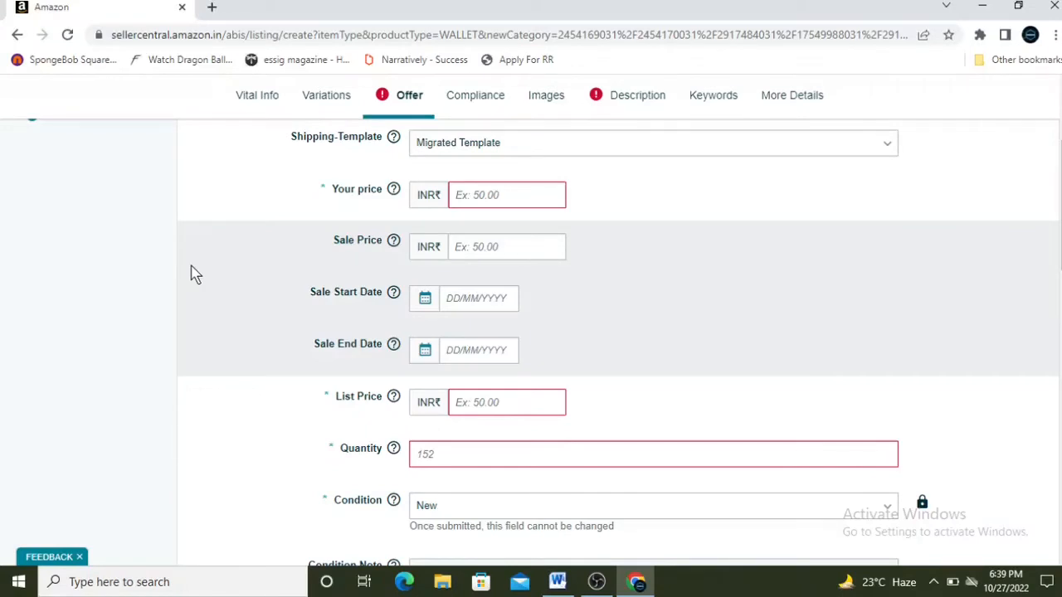
{"action": "left_click", "coordinate": [473, 194]}
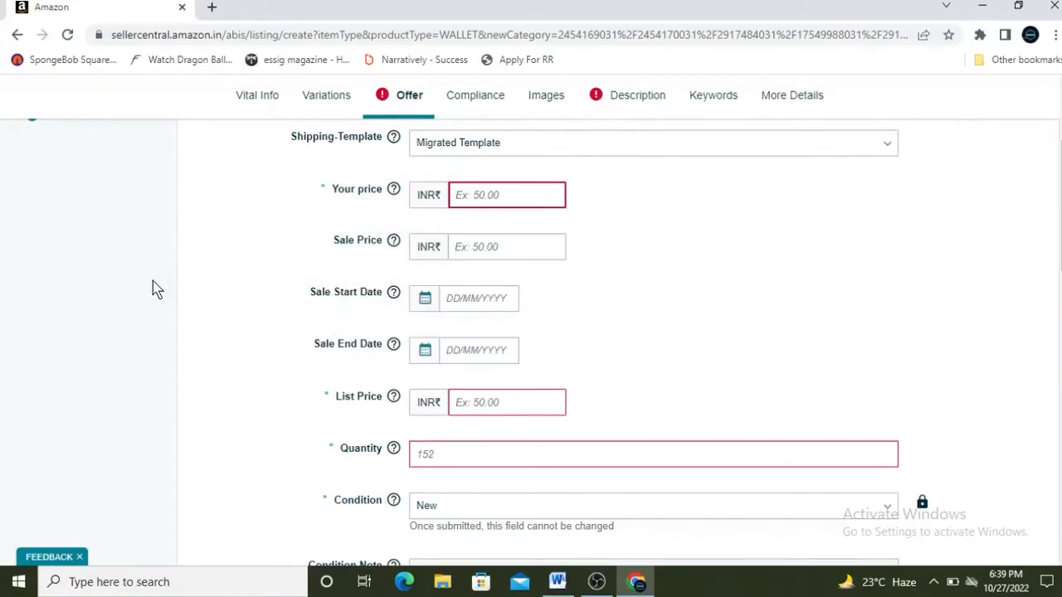
{"action": "type", "text": "199"}
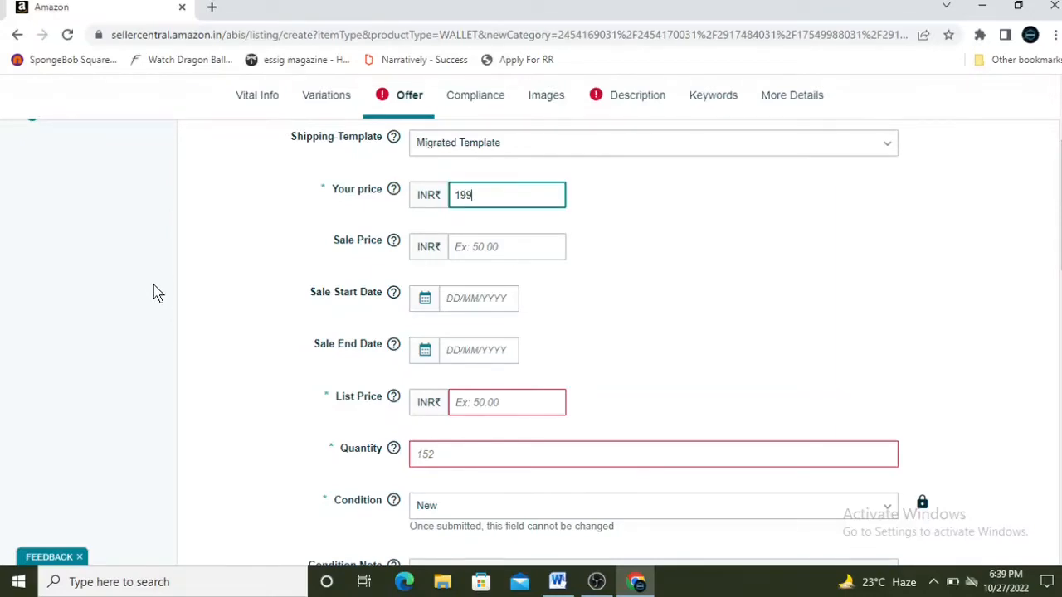
{"action": "scroll", "coordinate": [156, 292], "scroll_direction": "down", "scroll_amount": 1}
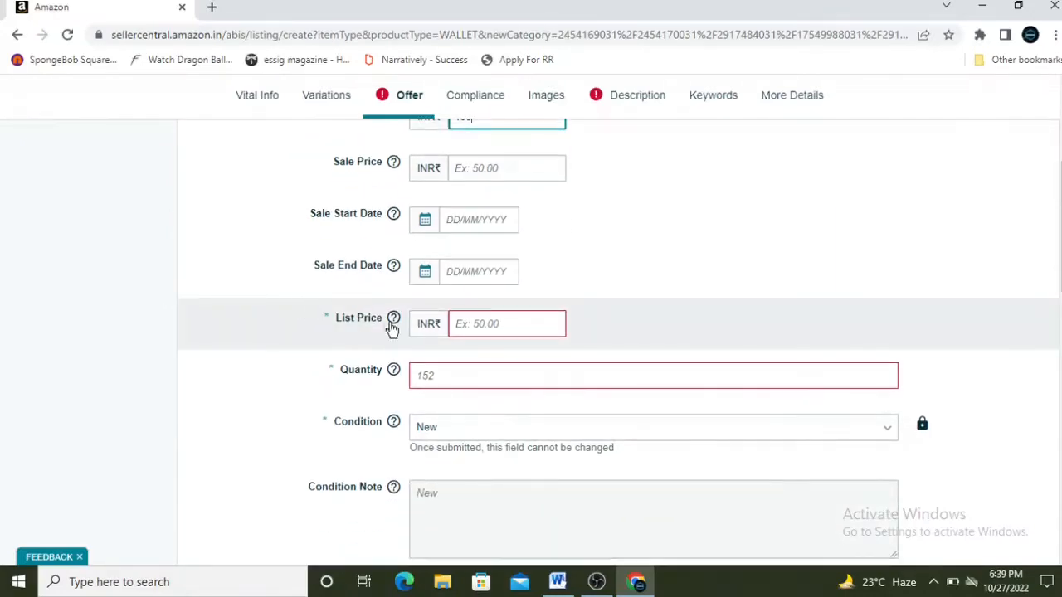
{"action": "mouse_move", "coordinate": [394, 326]}
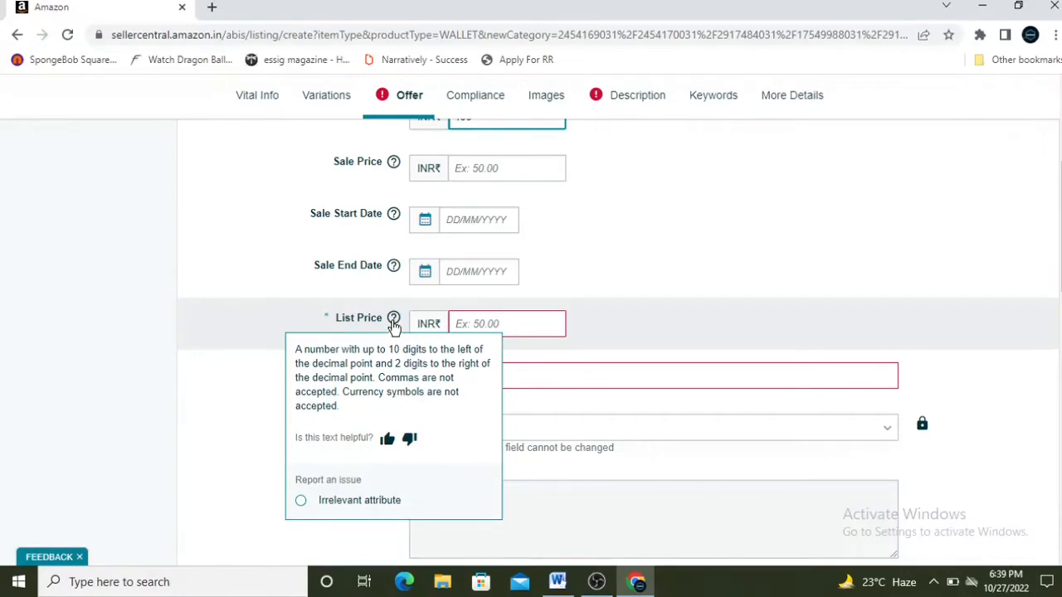
{"action": "left_click", "coordinate": [476, 323]}
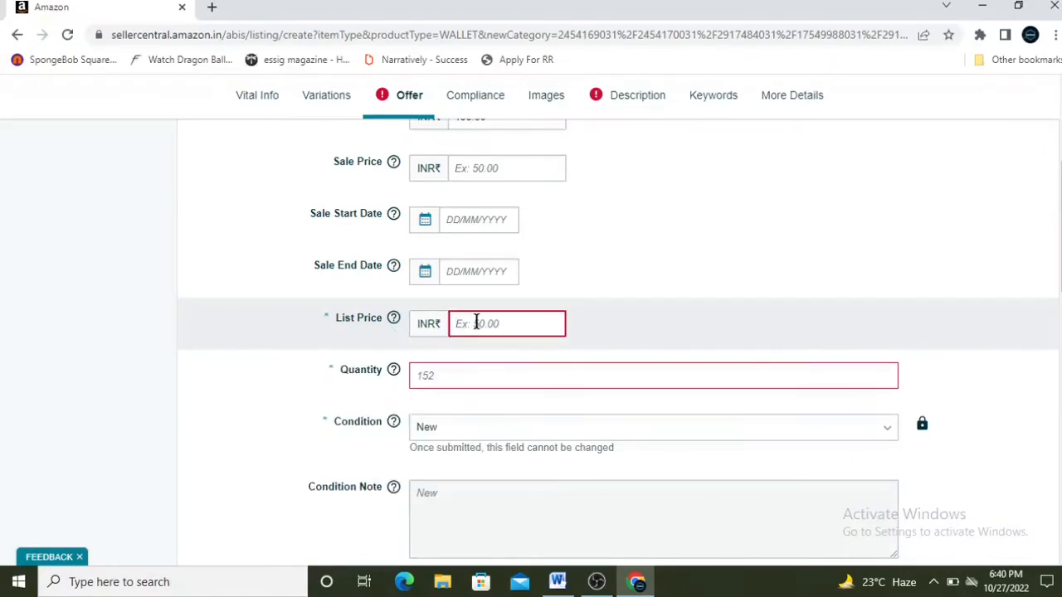
{"action": "type", "text": "199"}
Step: Set the wallet's quantity available for online sale to 5
{"action": "scroll", "coordinate": [258, 308], "scroll_direction": "down", "scroll_amount": 1}
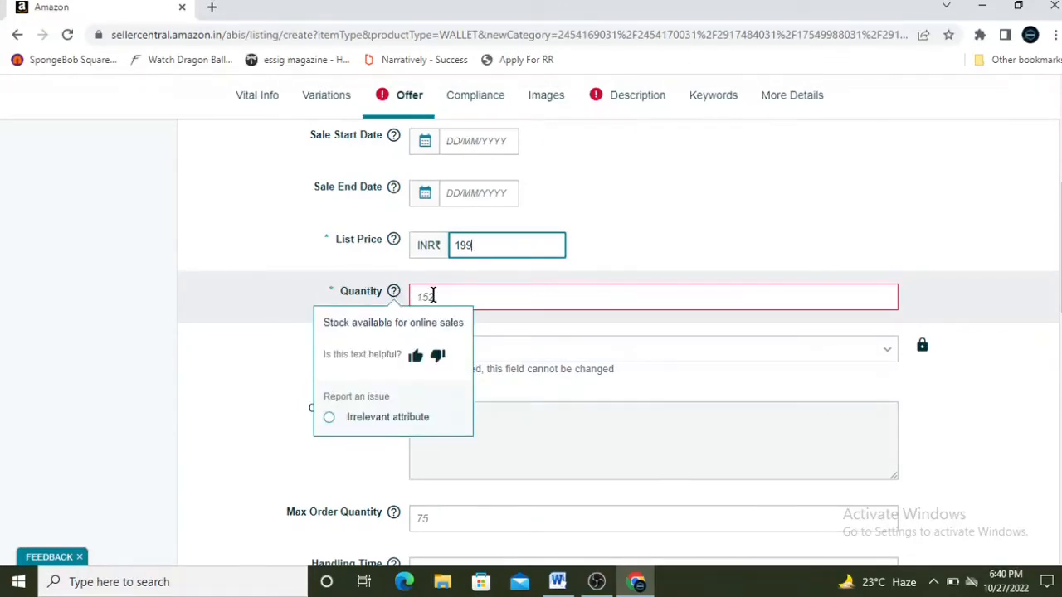
{"action": "left_click", "coordinate": [434, 296]}
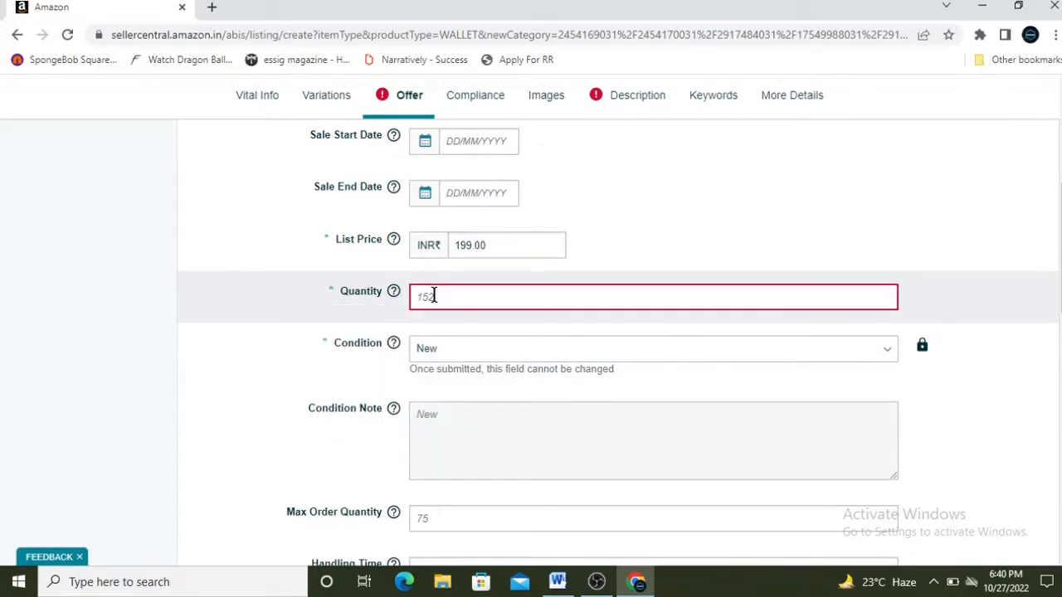
{"action": "type", "text": "5"}
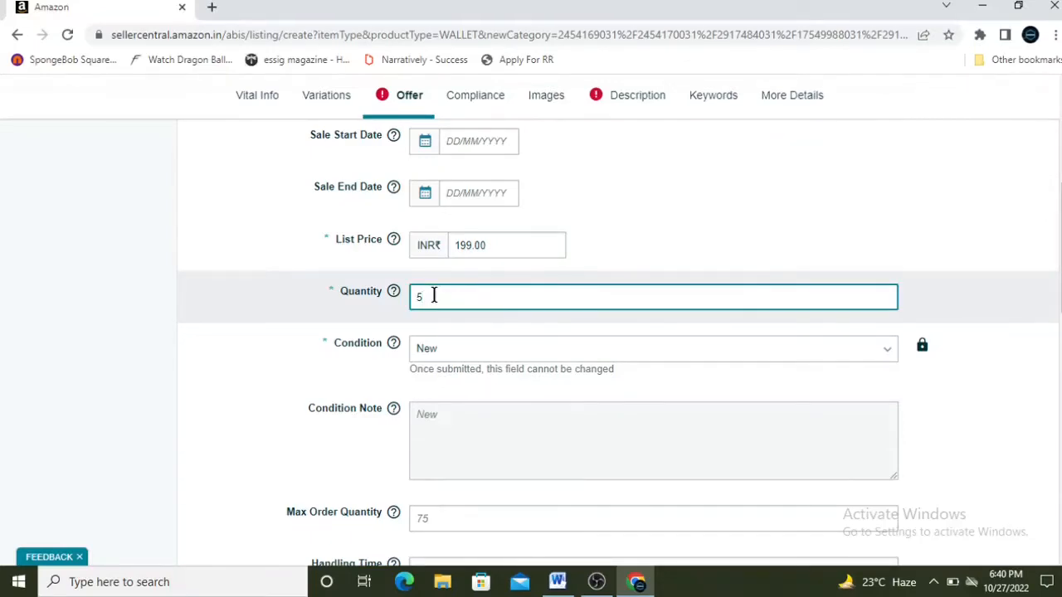
Step: Choose India as the country/region of origin and enter 4202 as the HSN code
{"action": "scroll", "coordinate": [483, 290], "scroll_direction": "down", "scroll_amount": 1}
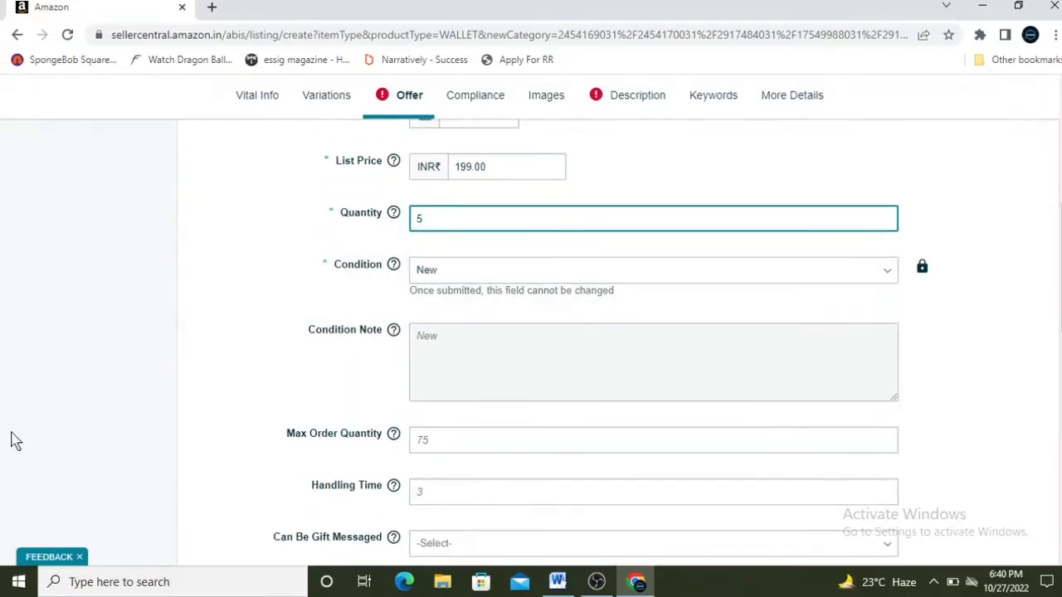
{"action": "scroll", "coordinate": [237, 343], "scroll_direction": "down", "scroll_amount": 1}
{"action": "scroll", "coordinate": [195, 329], "scroll_direction": "down", "scroll_amount": 1}
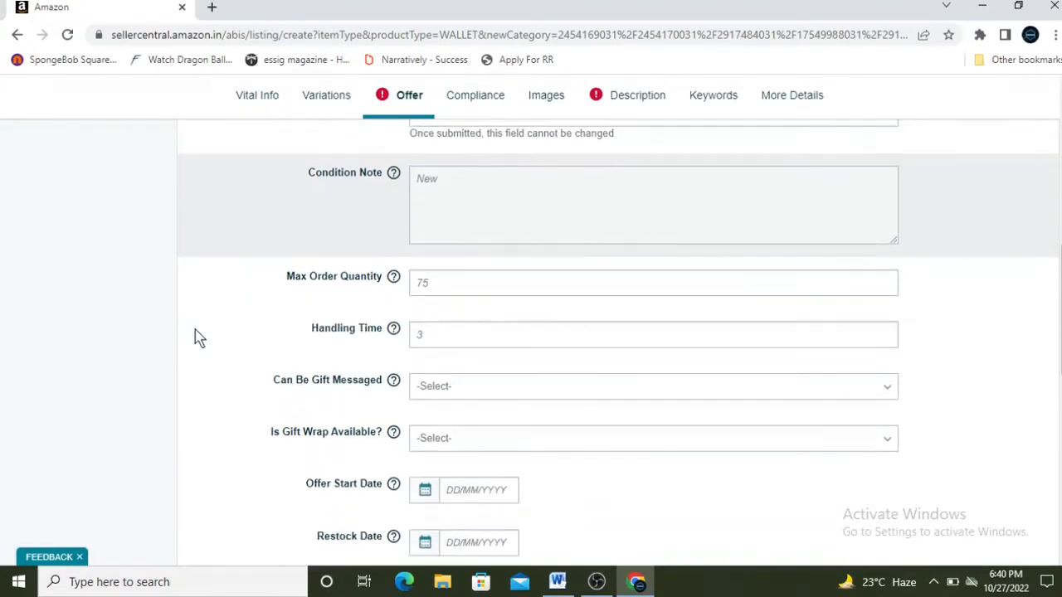
{"action": "scroll", "coordinate": [116, 329], "scroll_direction": "down", "scroll_amount": 1}
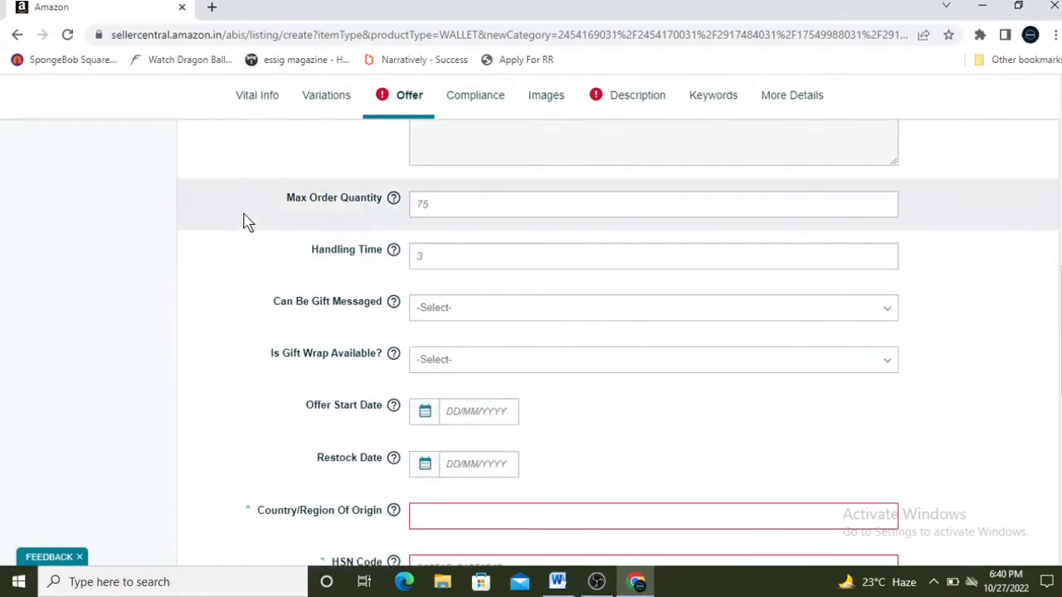
{"action": "scroll", "coordinate": [436, 284], "scroll_direction": "down", "scroll_amount": 2}
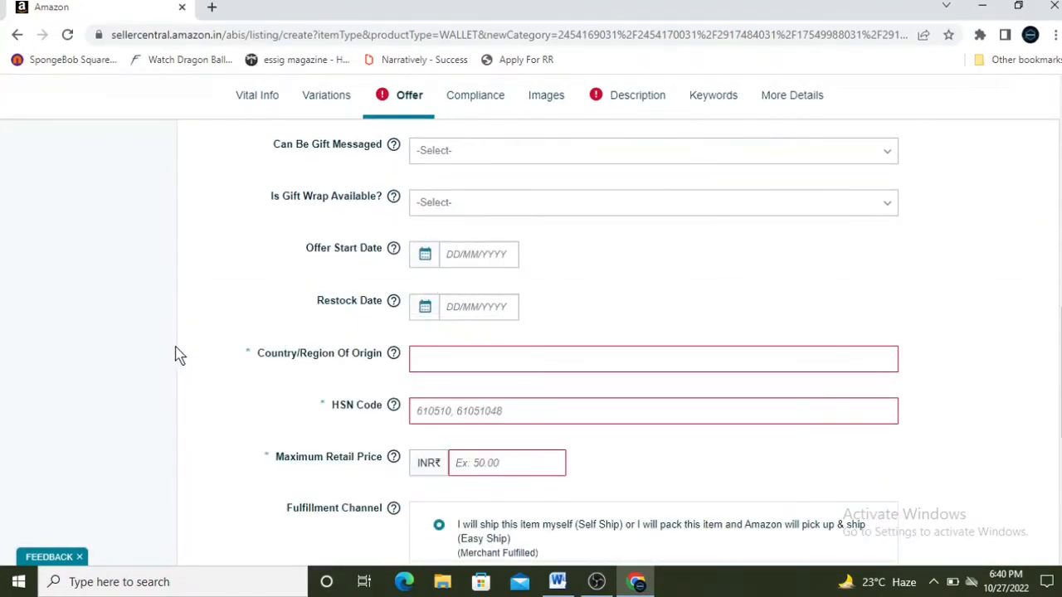
{"action": "scroll", "coordinate": [196, 330], "scroll_direction": "down", "scroll_amount": 1}
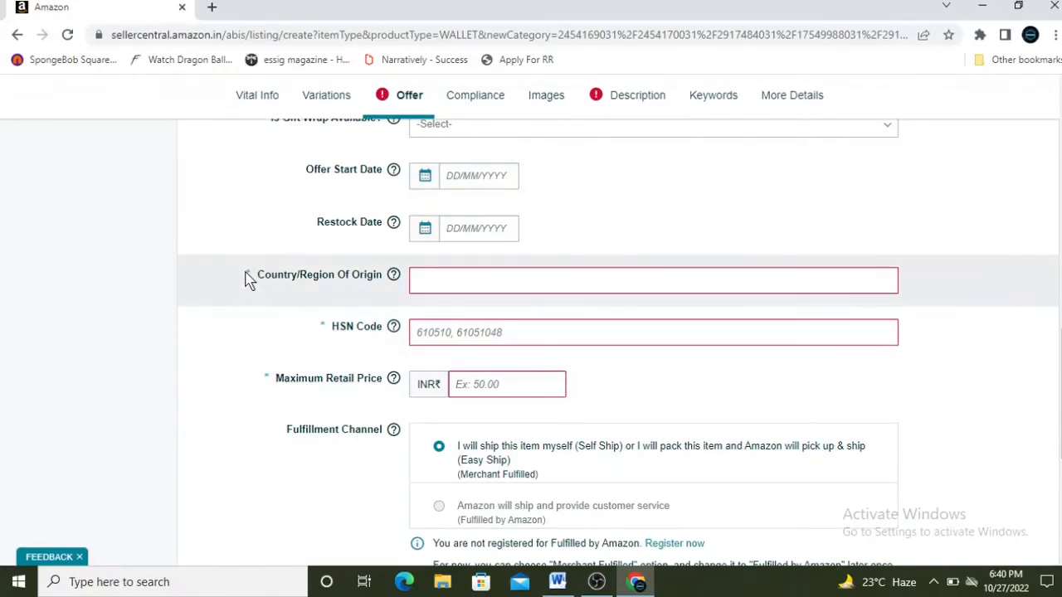
{"action": "left_click", "coordinate": [509, 291]}
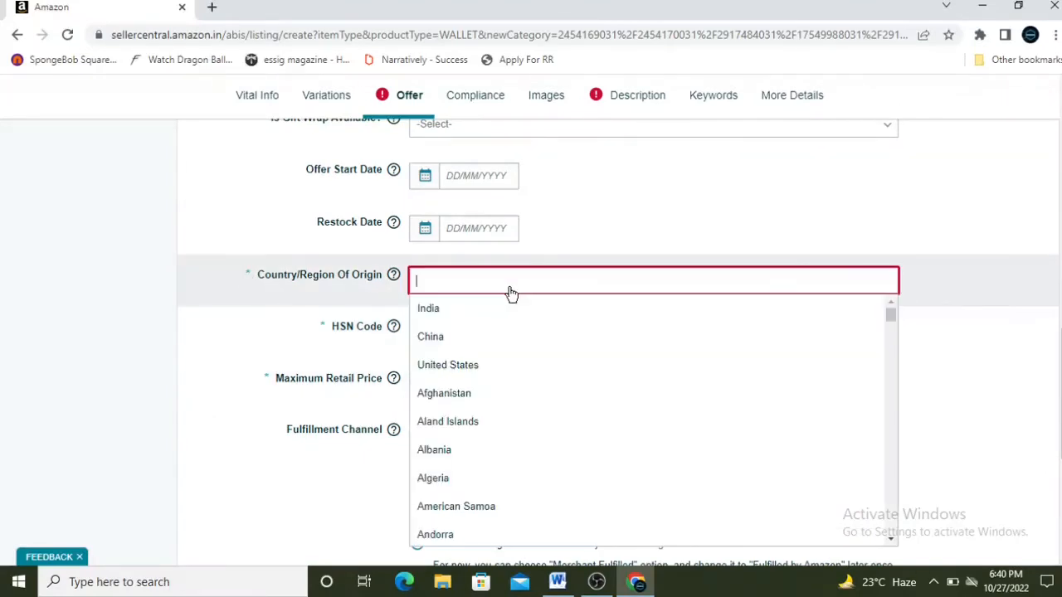
{"action": "left_click", "coordinate": [461, 311]}
{"action": "scroll", "coordinate": [274, 364], "scroll_direction": "down", "scroll_amount": 1}
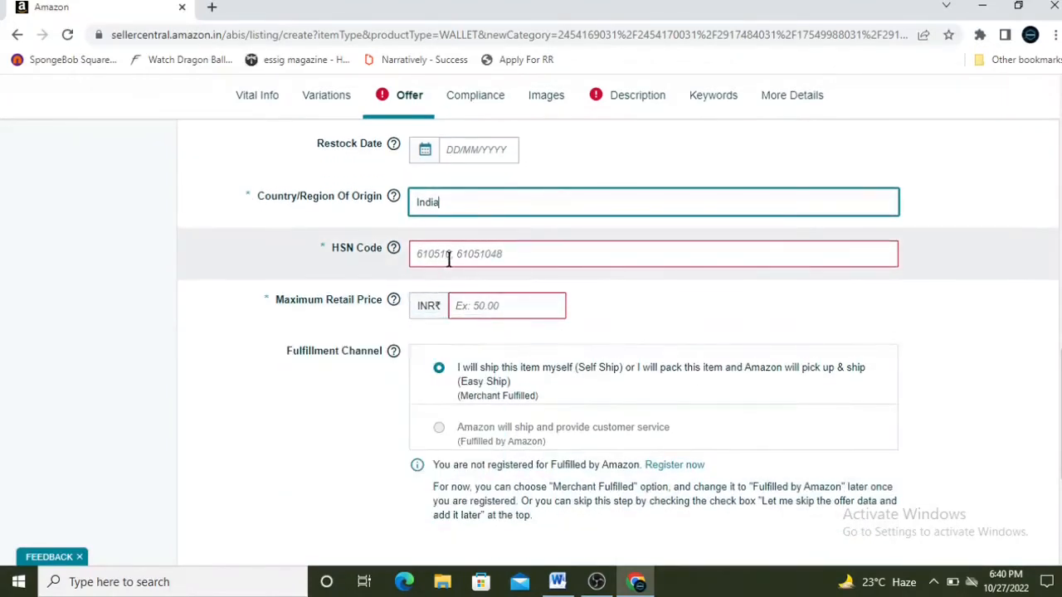
{"action": "left_click", "coordinate": [454, 255]}
{"action": "type", "text": "4202"}
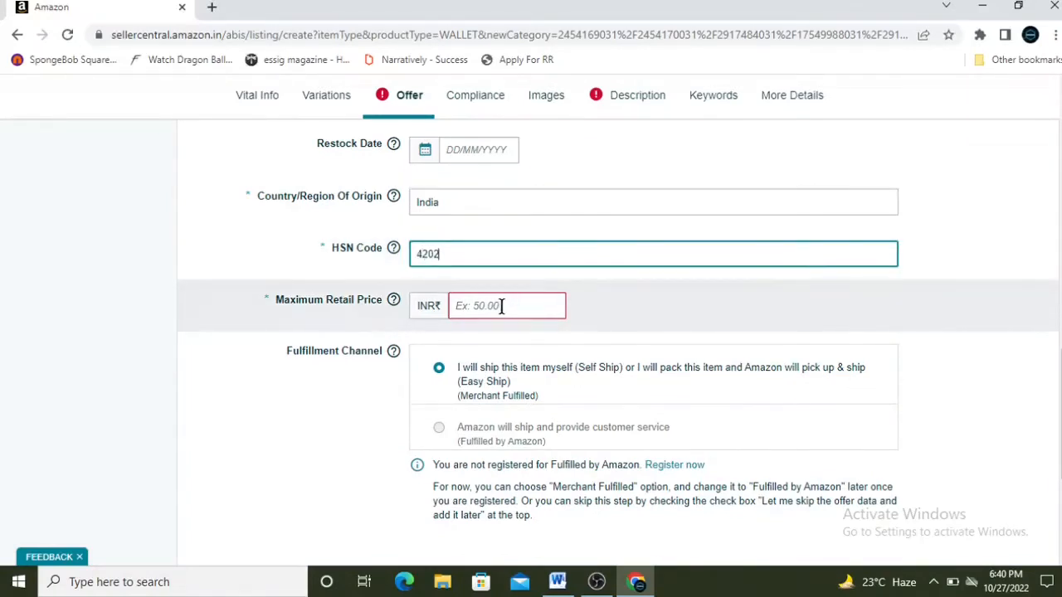
Step: Set the wallet's maximum retail price to INR 699
{"action": "left_click", "coordinate": [500, 304]}
{"action": "scroll", "coordinate": [501, 305], "scroll_direction": "up", "scroll_amount": 1}
{"action": "scroll", "coordinate": [501, 306], "scroll_direction": "up", "scroll_amount": 8}
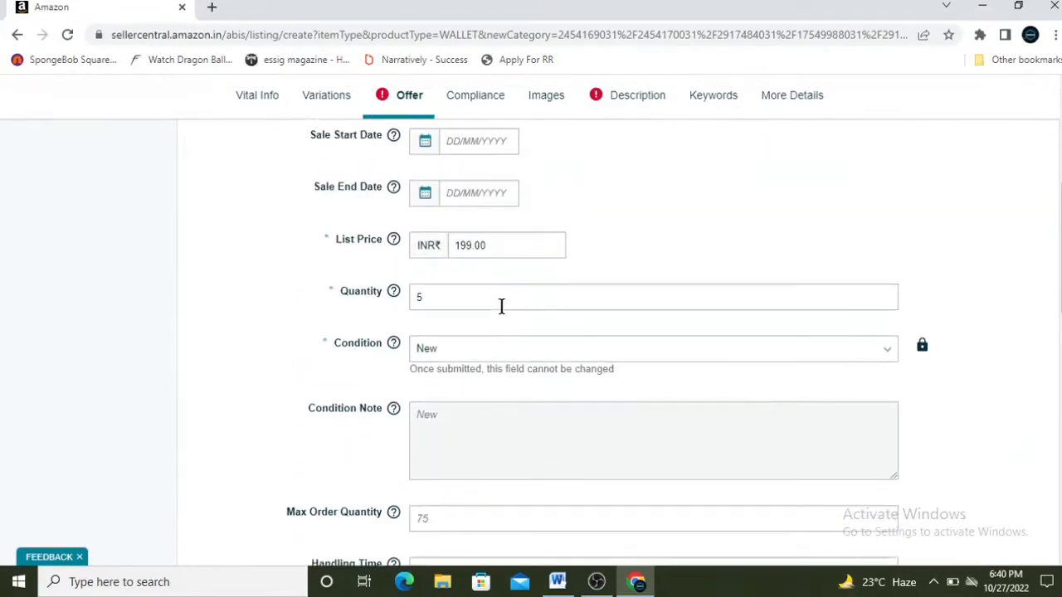
{"action": "scroll", "coordinate": [121, 386], "scroll_direction": "down", "scroll_amount": 6}
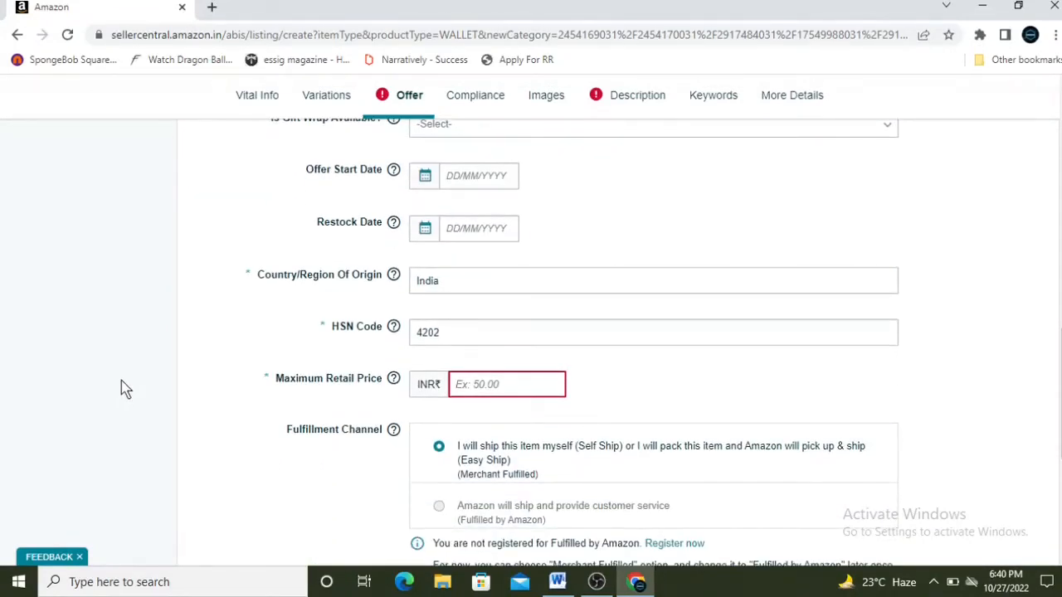
{"action": "type", "text": "699"}
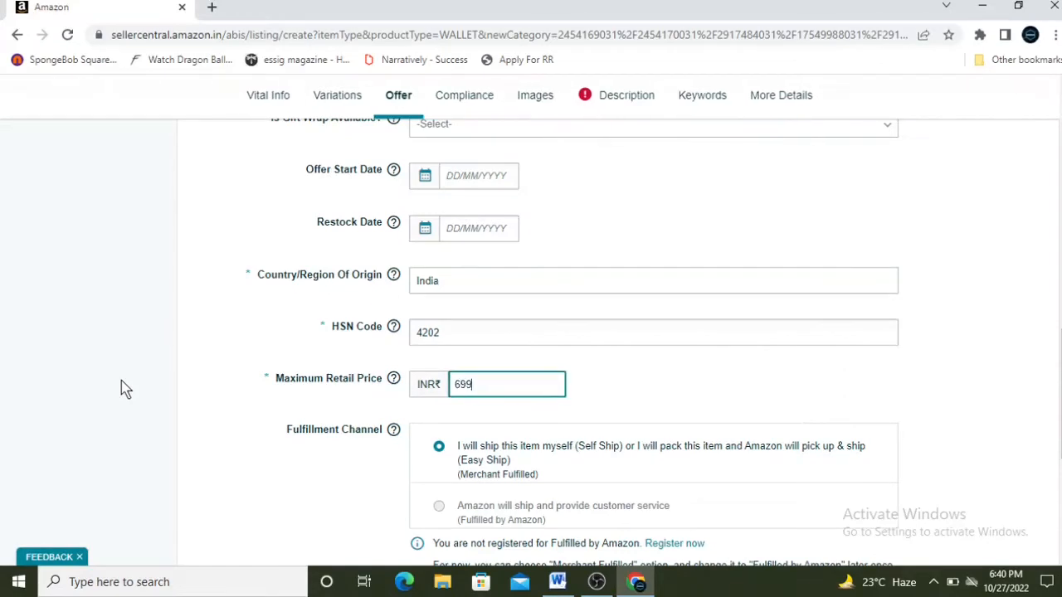
{"action": "scroll", "coordinate": [256, 275], "scroll_direction": "down", "scroll_amount": 3}
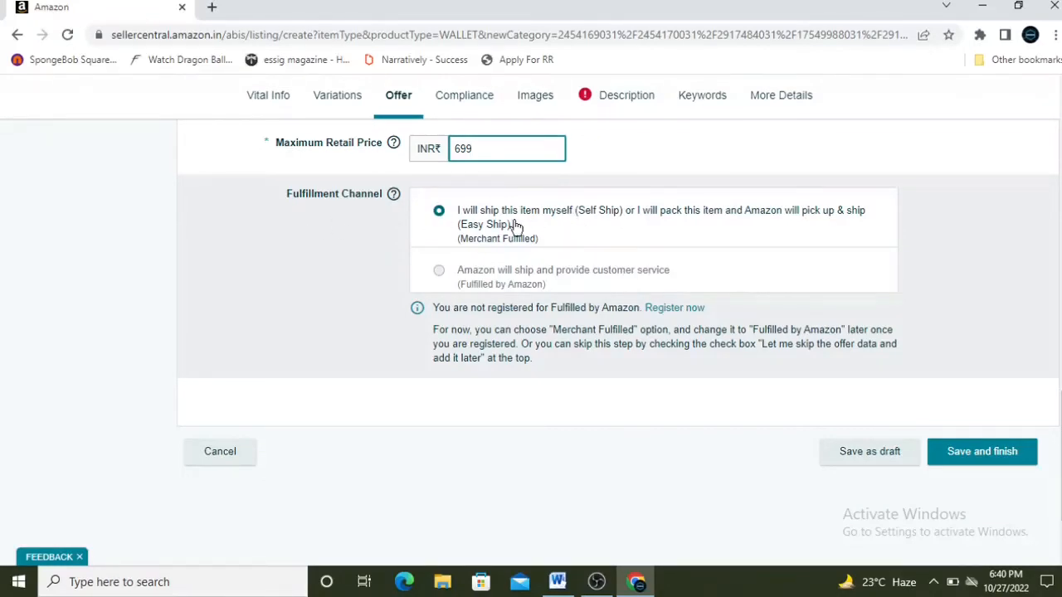
Step: Upload the red wallet photo as the listing's main product image
{"action": "left_click", "coordinate": [471, 99]}
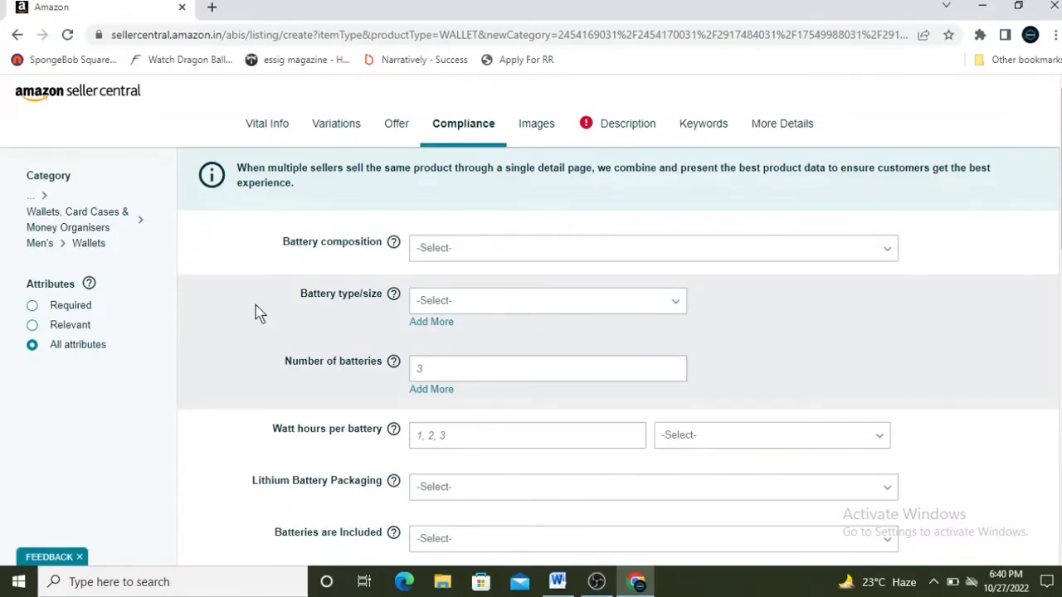
{"action": "scroll", "coordinate": [406, 356], "scroll_direction": "down", "scroll_amount": 8}
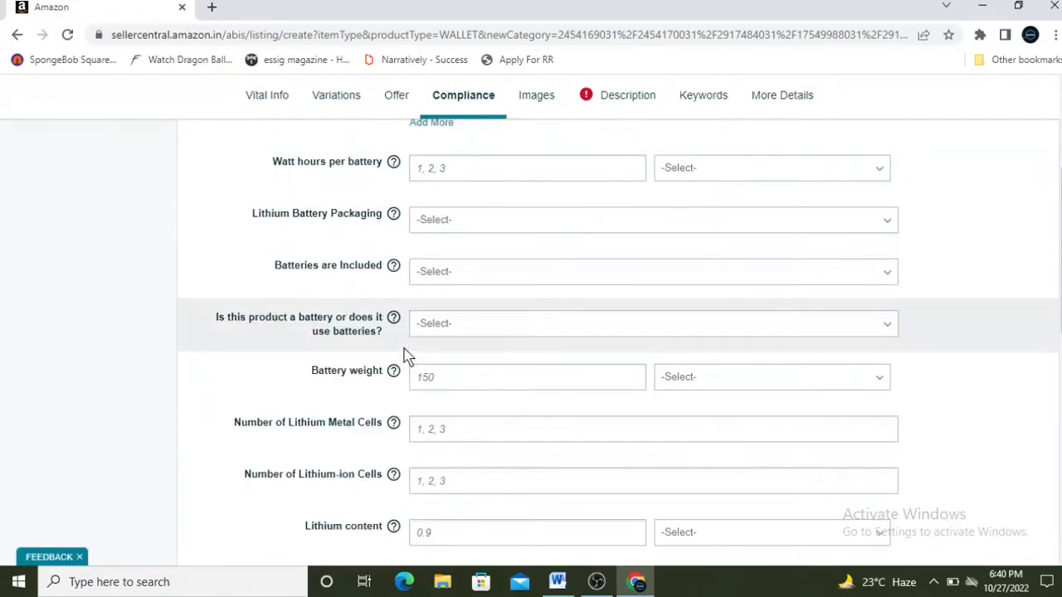
{"action": "scroll", "coordinate": [381, 312], "scroll_direction": "up", "scroll_amount": 10}
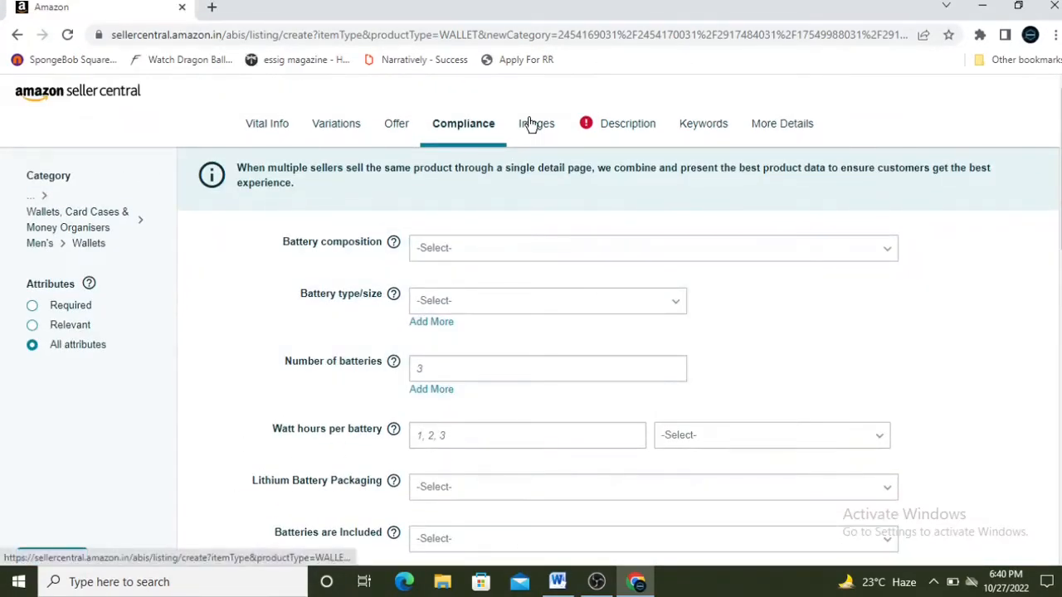
{"action": "left_click", "coordinate": [535, 125]}
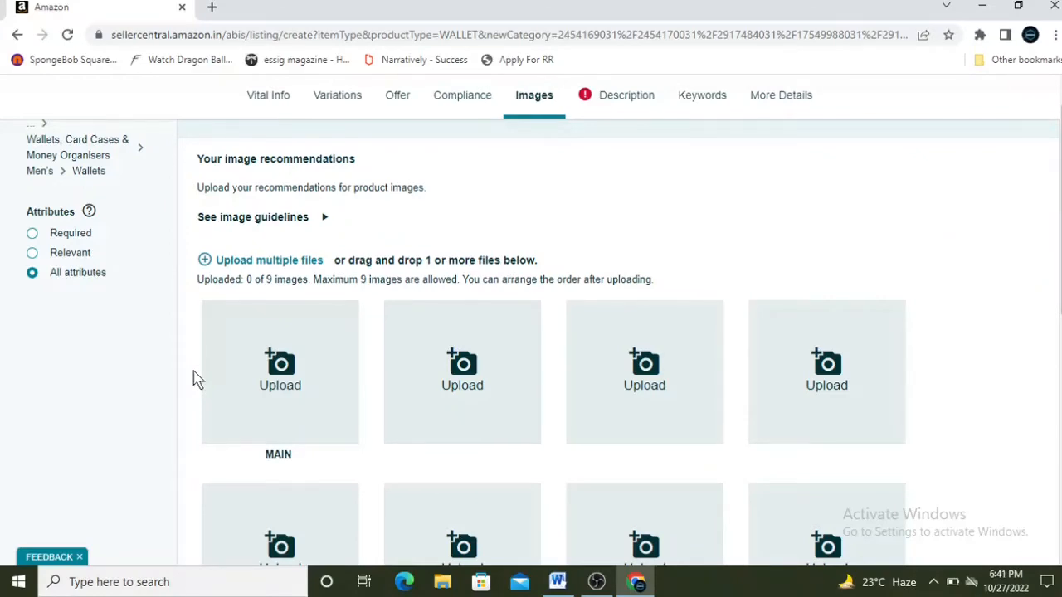
{"action": "scroll", "coordinate": [194, 371], "scroll_direction": "down", "scroll_amount": 2}
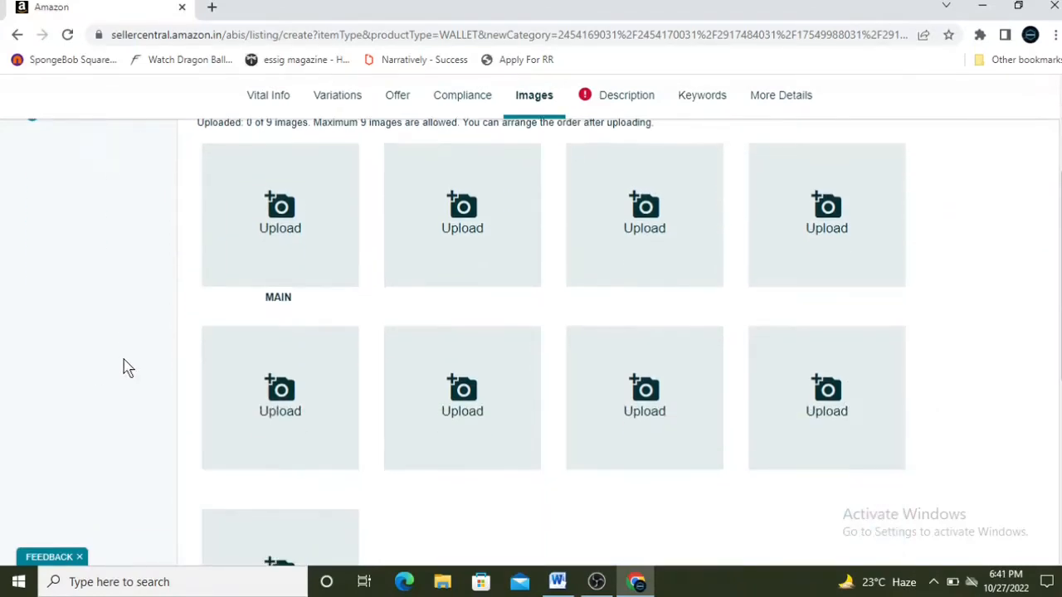
{"action": "left_click", "coordinate": [262, 243]}
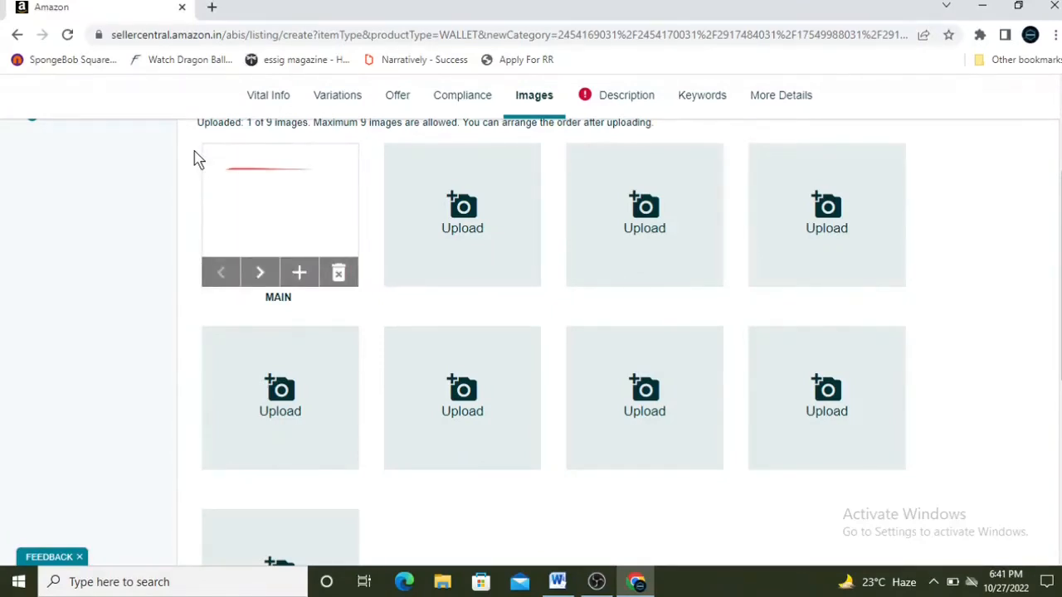
{"action": "scroll", "coordinate": [558, 101], "scroll_direction": "up", "scroll_amount": 3}
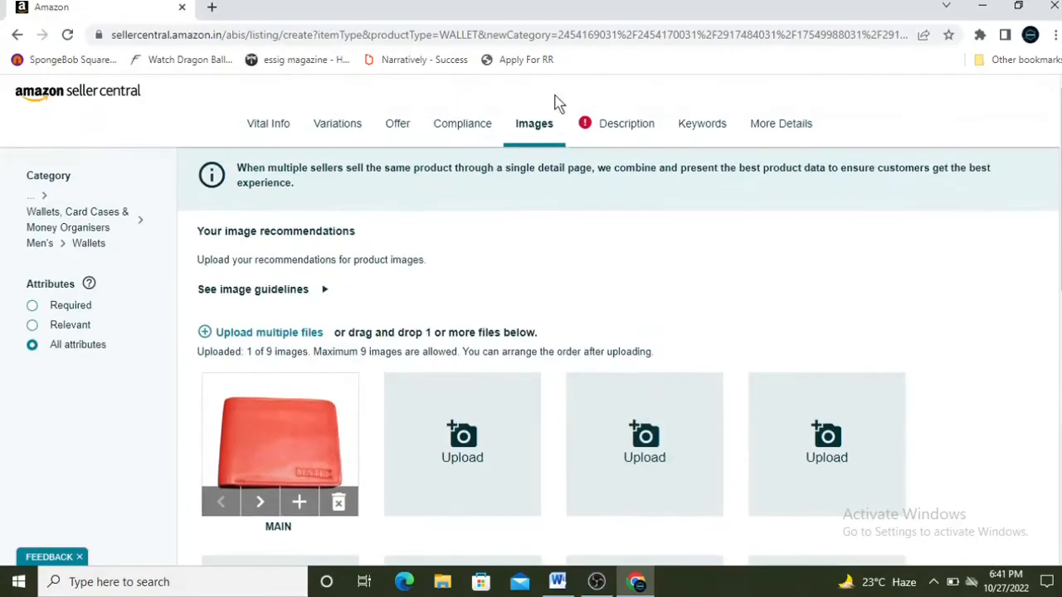
Step: Enter "Genuine leather wallet for men in red color" as the product description
{"action": "left_click", "coordinate": [627, 124]}
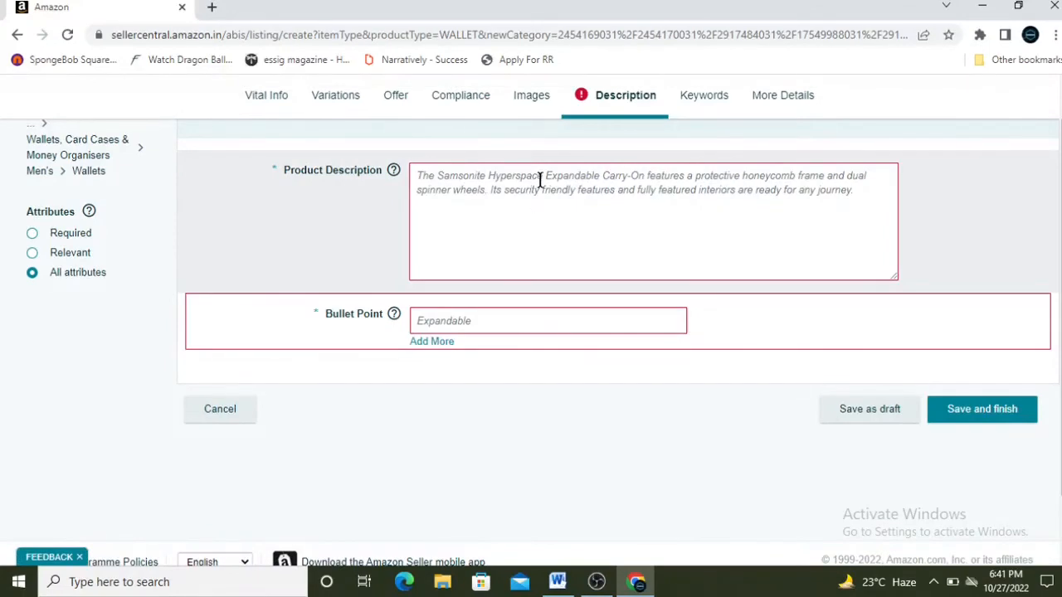
{"action": "left_click", "coordinate": [540, 179]}
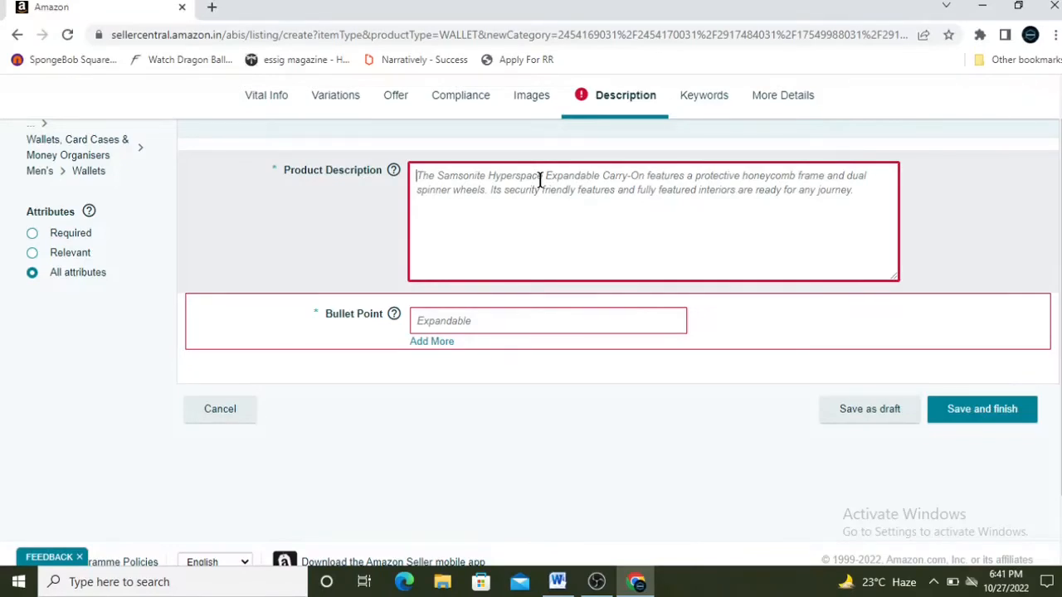
{"action": "type", "text": "L"}
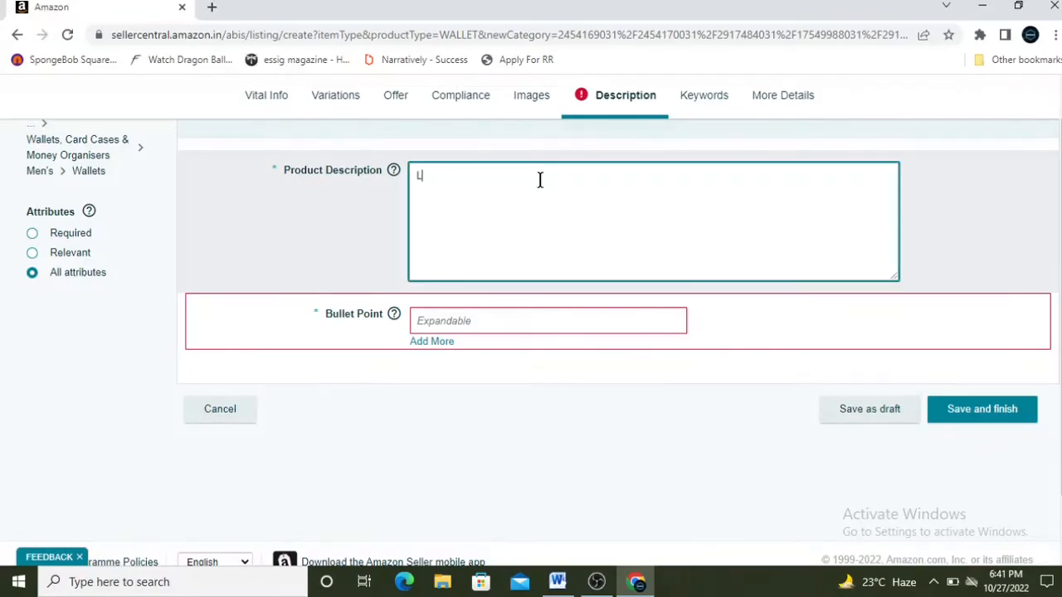
{"action": "key", "text": "BackSpace"}
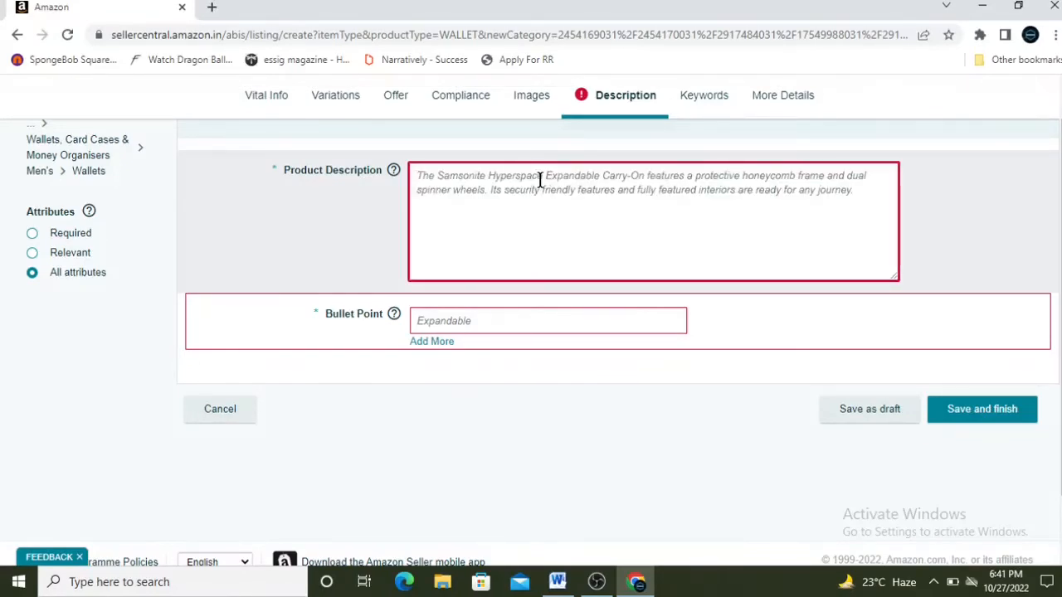
{"action": "type", "text": "Genu"}
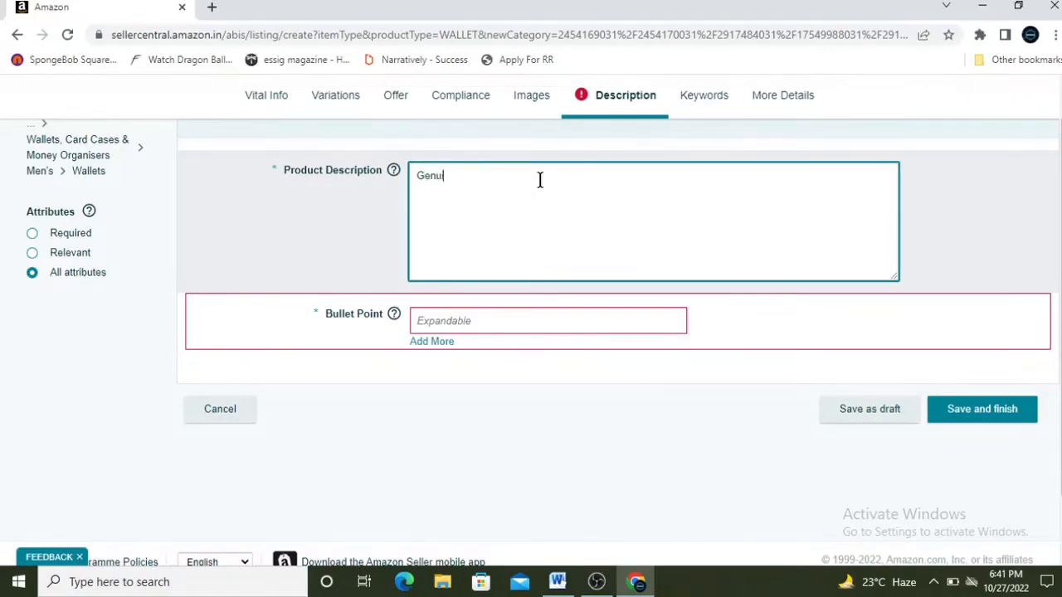
{"action": "type", "text": "ine leather wallet for men in red color"}
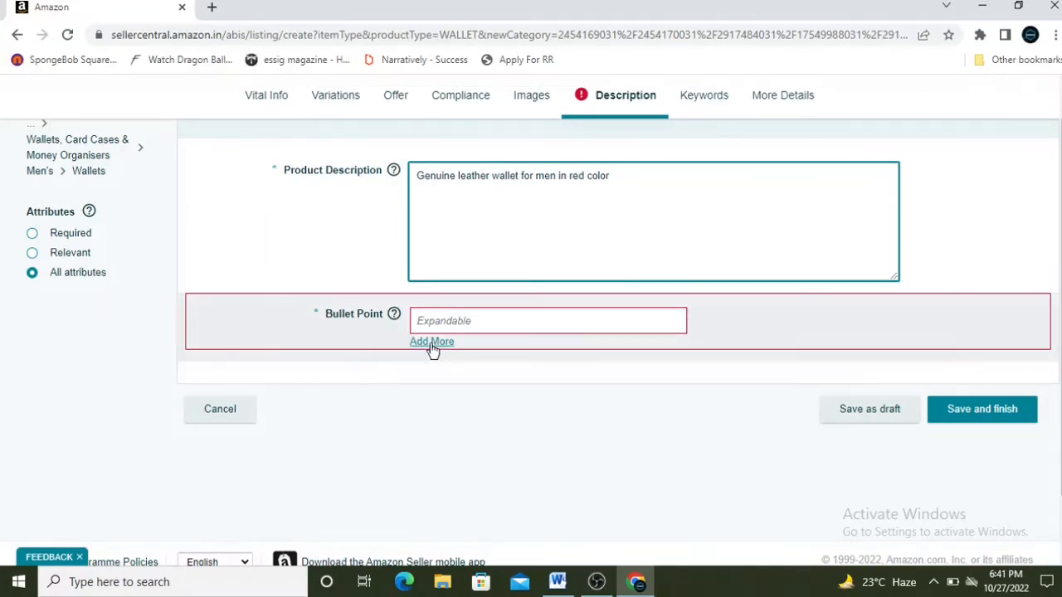
Step: Add two more bullet point fields and enter "Material : genuine leather" as the first bullet point
{"action": "left_click", "coordinate": [432, 343]}
{"action": "left_click", "coordinate": [435, 371]}
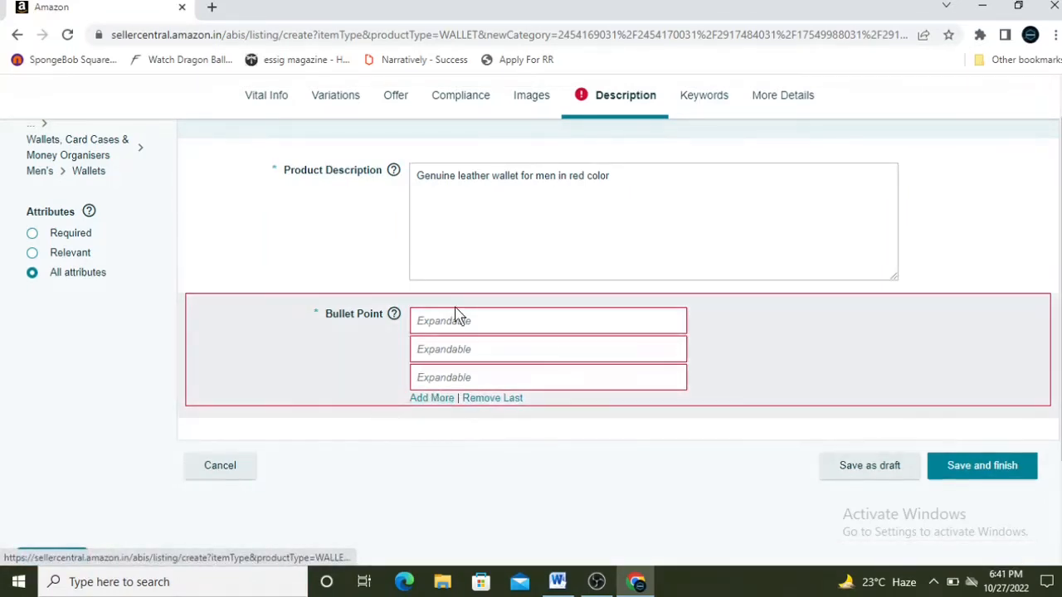
{"action": "left_click", "coordinate": [457, 317]}
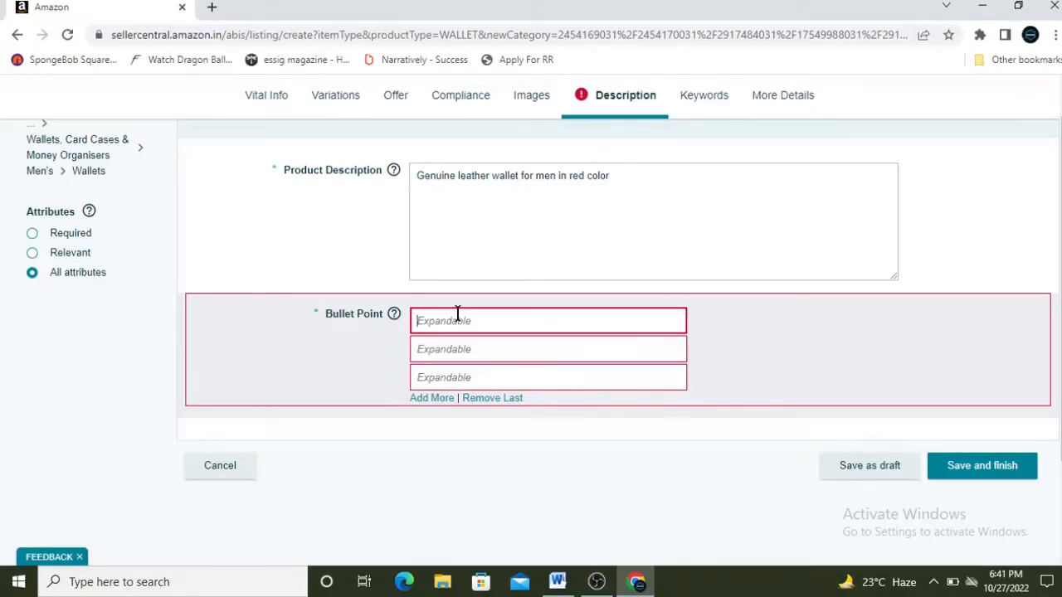
{"action": "type", "text": "Marte"}
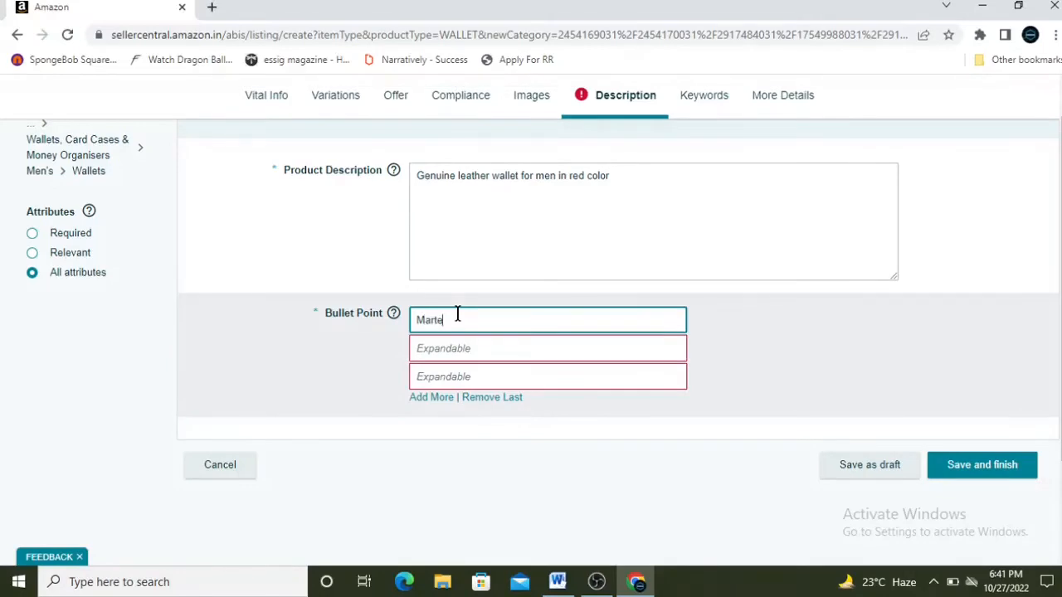
{"action": "type", "text": "l"}
{"action": "key", "text": "BackSpace"}
{"action": "key", "text": "BackSpace"}
{"action": "key", "text": "BackSpace"}
{"action": "type", "text": "terial"}
{"action": "key", "text": "BackSpace"}
{"action": "key", "text": "BackSpace"}
{"action": "key", "text": "BackSpace"}
{"action": "key", "text": "BackSpace"}
{"action": "key", "text": "BackSpace"}
{"action": "type", "text": "terial - genuine leasther"}
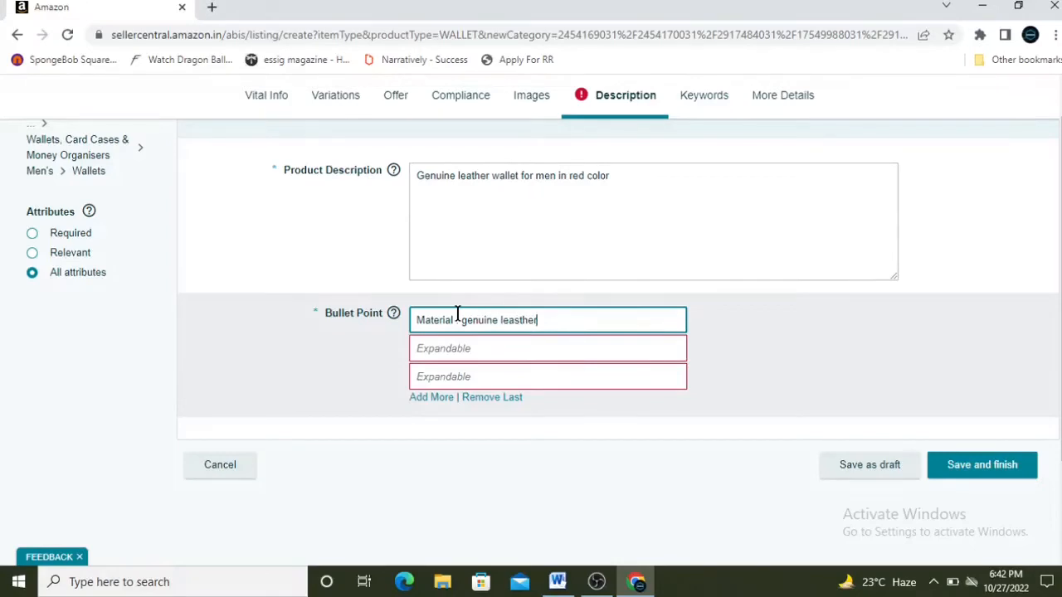
{"action": "left_click", "coordinate": [519, 325]}
{"action": "key", "text": "BackSpace"}
Step: Enter "Color : red" as the second bullet point and "gender : for men" as the third
{"action": "left_click", "coordinate": [442, 351]}
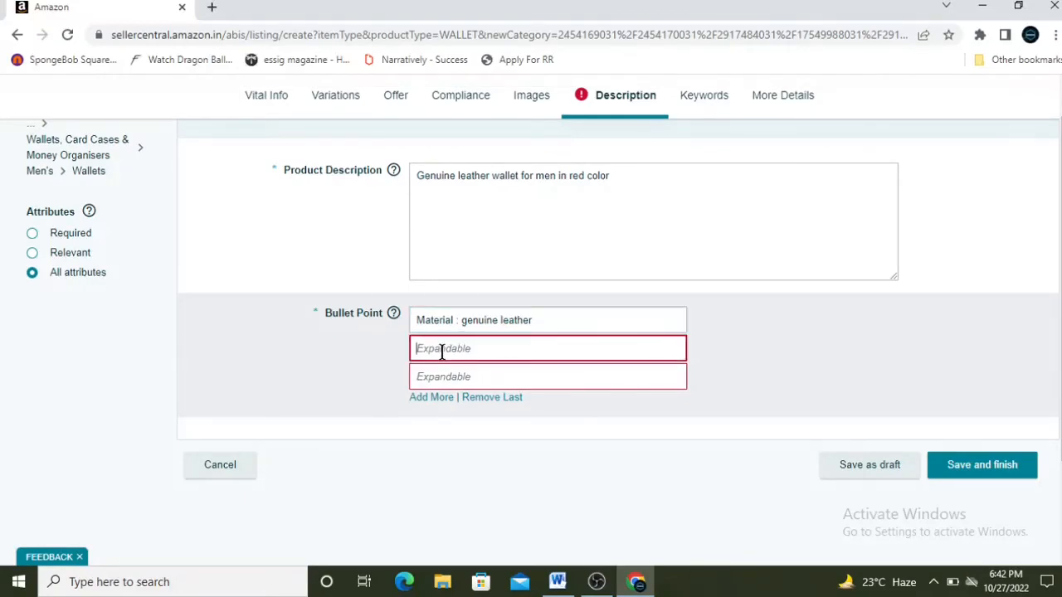
{"action": "type", "text": "Q"}
{"action": "type", "text": "olor"}
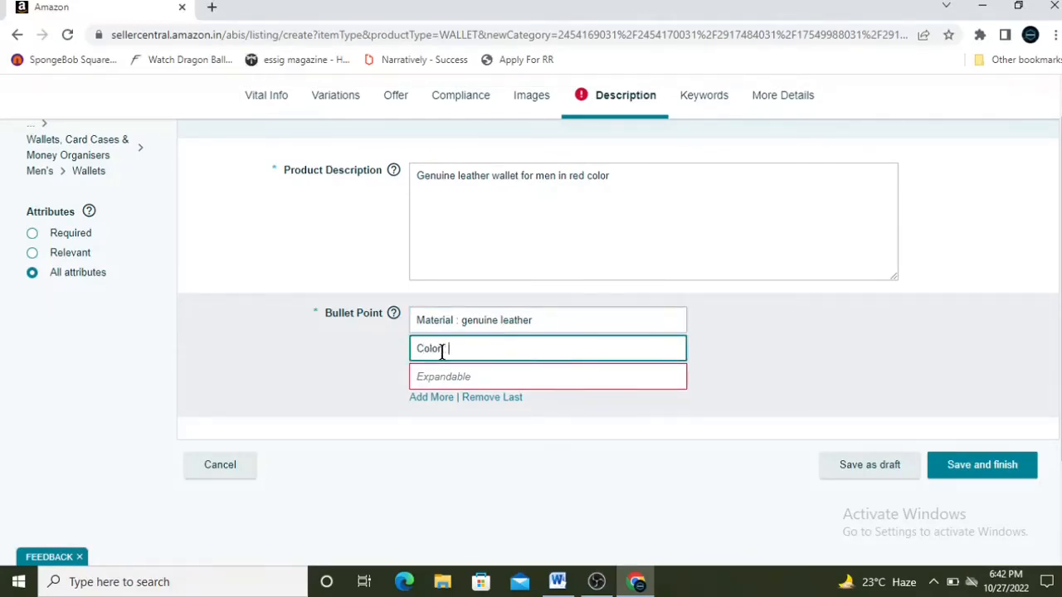
{"action": "type", "text": " : red"}
{"action": "left_click", "coordinate": [462, 377]}
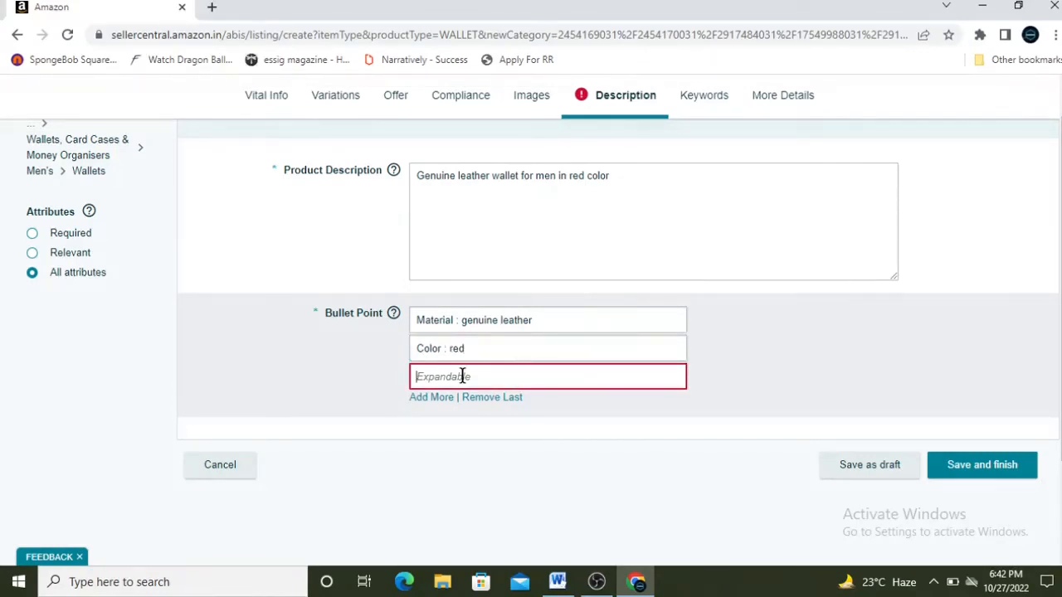
{"action": "type", "text": "gender"}
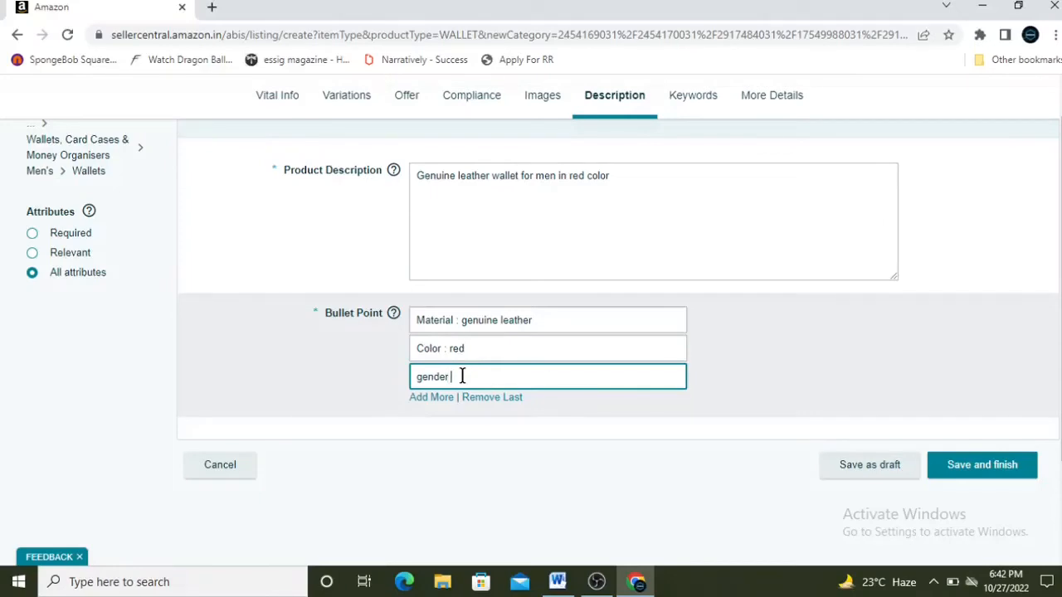
{"action": "type", "text": " : for men"}
{"action": "scroll", "coordinate": [531, 309], "scroll_direction": "up", "scroll_amount": 1}
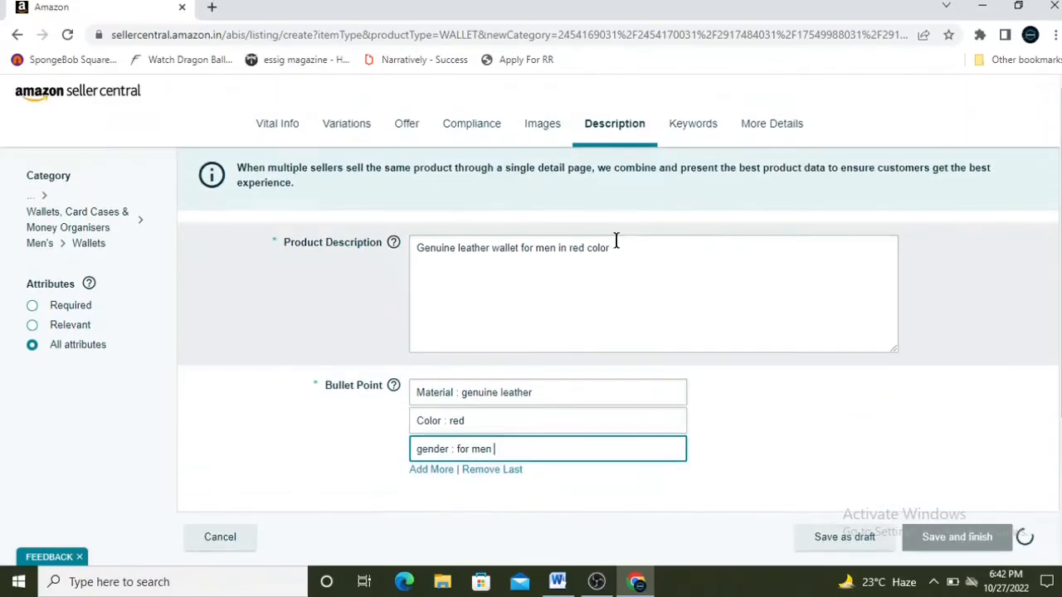
Step: Set the listing's search terms to "Leather wallet for men red"
{"action": "left_click", "coordinate": [685, 135]}
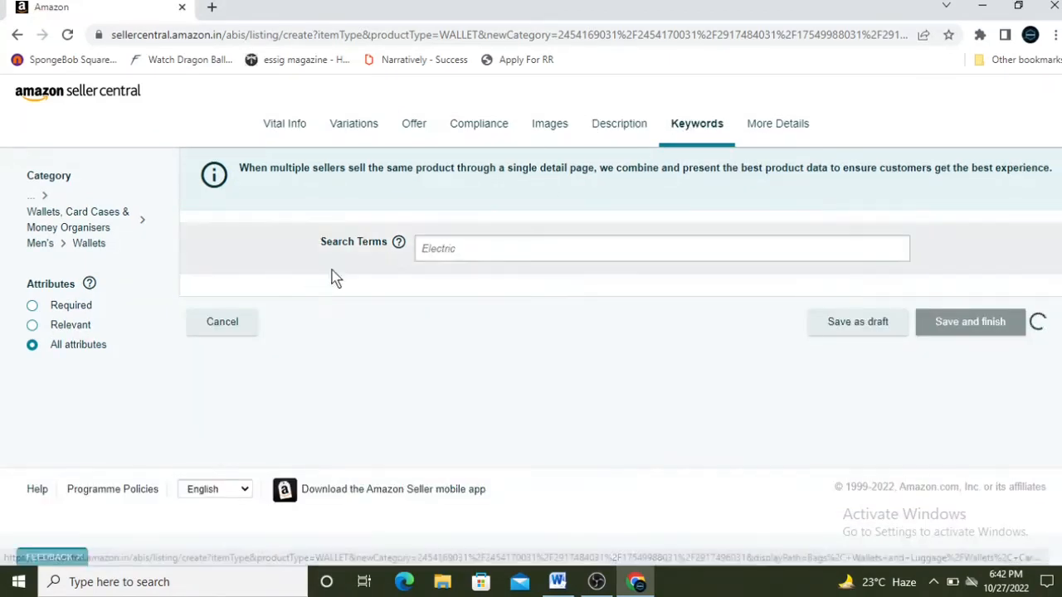
{"action": "mouse_move", "coordinate": [398, 245]}
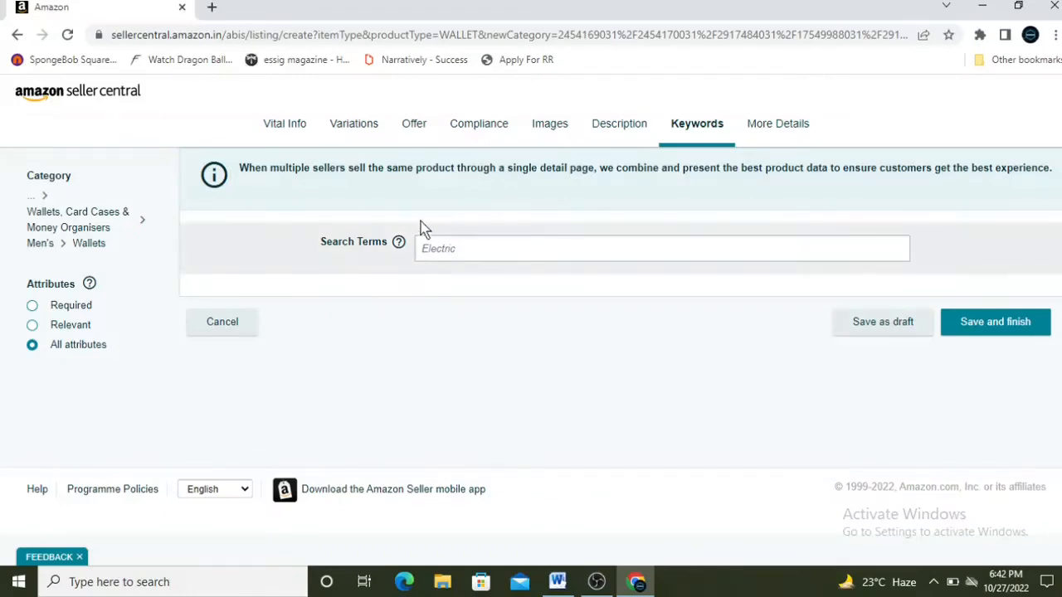
{"action": "left_click", "coordinate": [477, 252]}
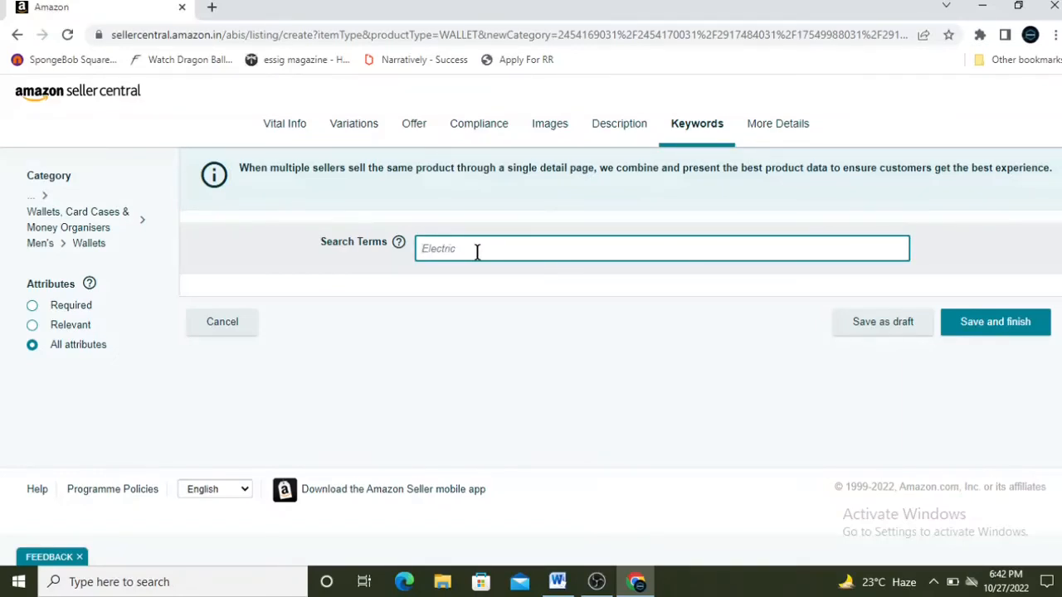
{"action": "type", "text": "Leather wallet for men red"}
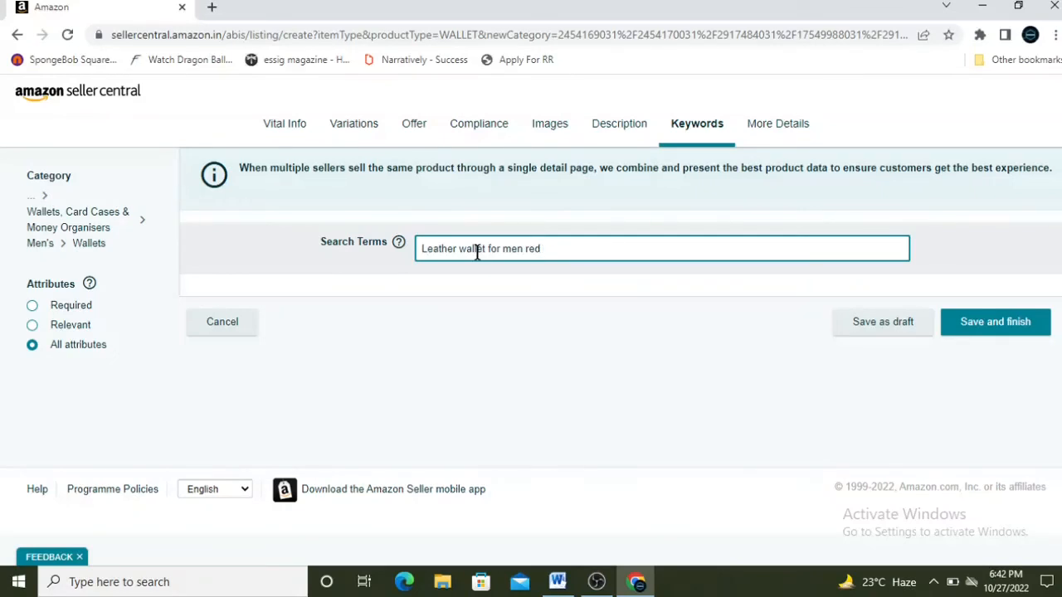
{"action": "key", "text": "Return"}
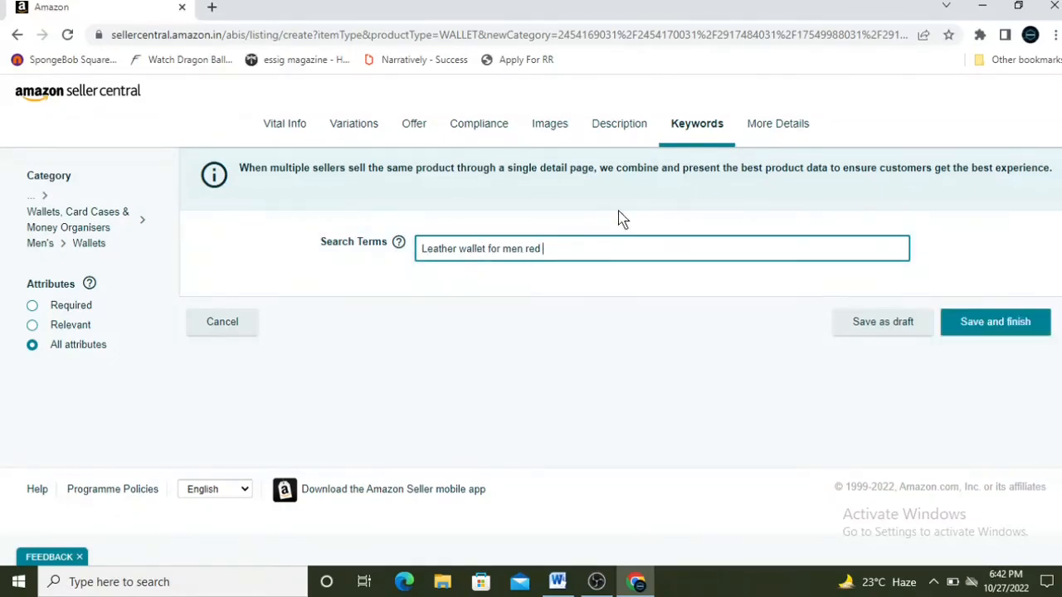
Step: Review the additional details, vital info, compliance and description sections for required fields marked with an asterisk
{"action": "left_click", "coordinate": [763, 125]}
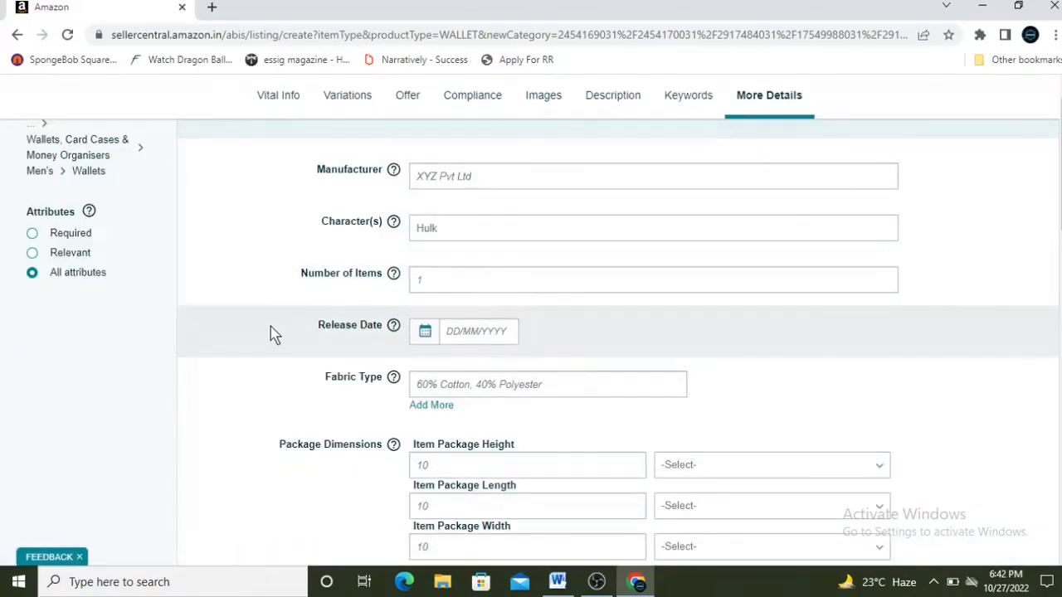
{"action": "scroll", "coordinate": [326, 267], "scroll_direction": "down", "scroll_amount": 15}
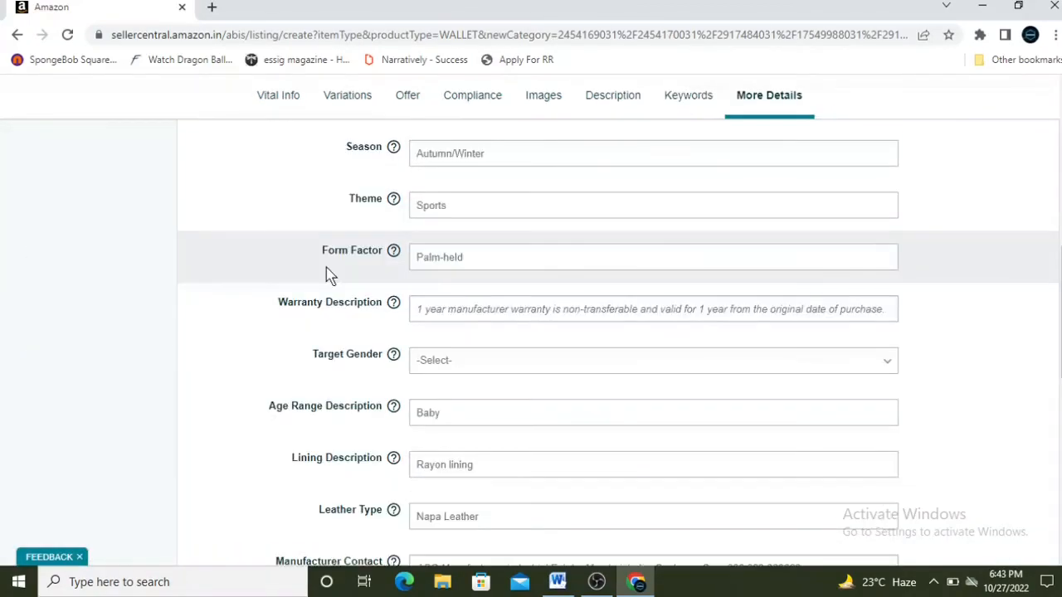
{"action": "scroll", "coordinate": [326, 267], "scroll_direction": "up", "scroll_amount": 15}
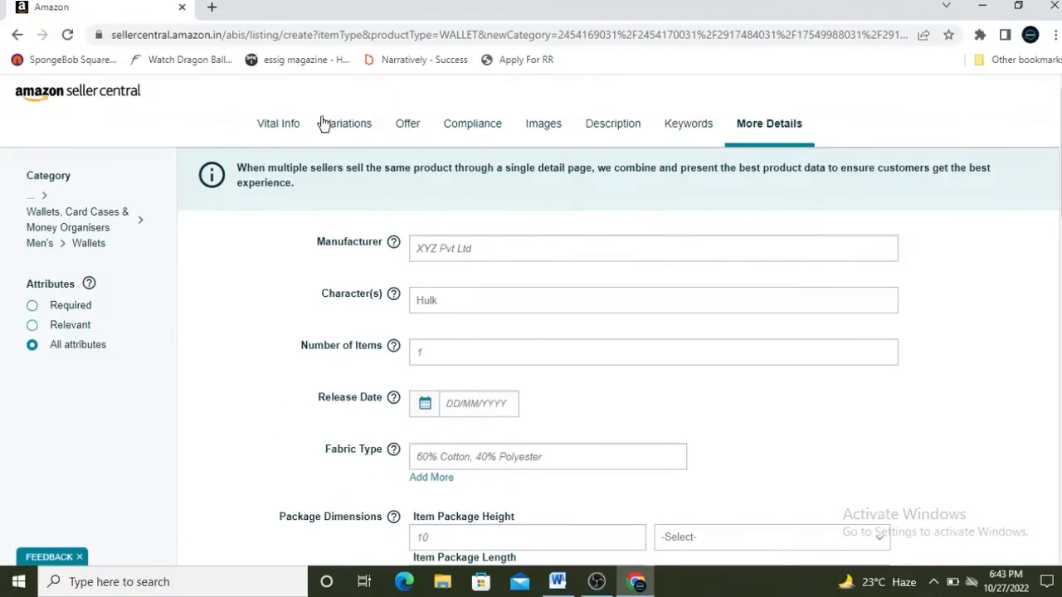
{"action": "left_click", "coordinate": [278, 122]}
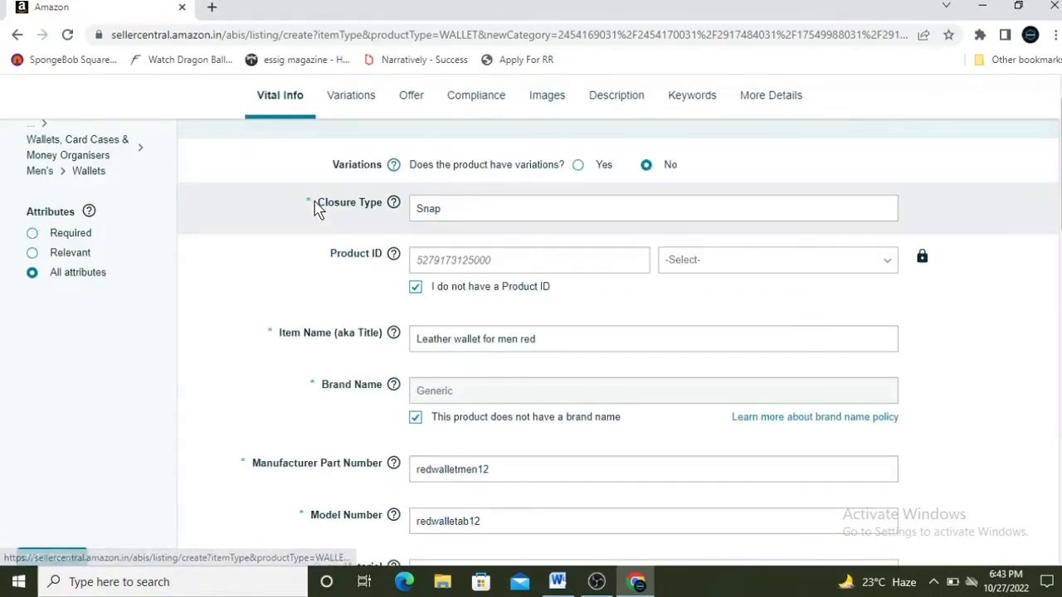
{"action": "scroll", "coordinate": [280, 357], "scroll_direction": "down", "scroll_amount": 3}
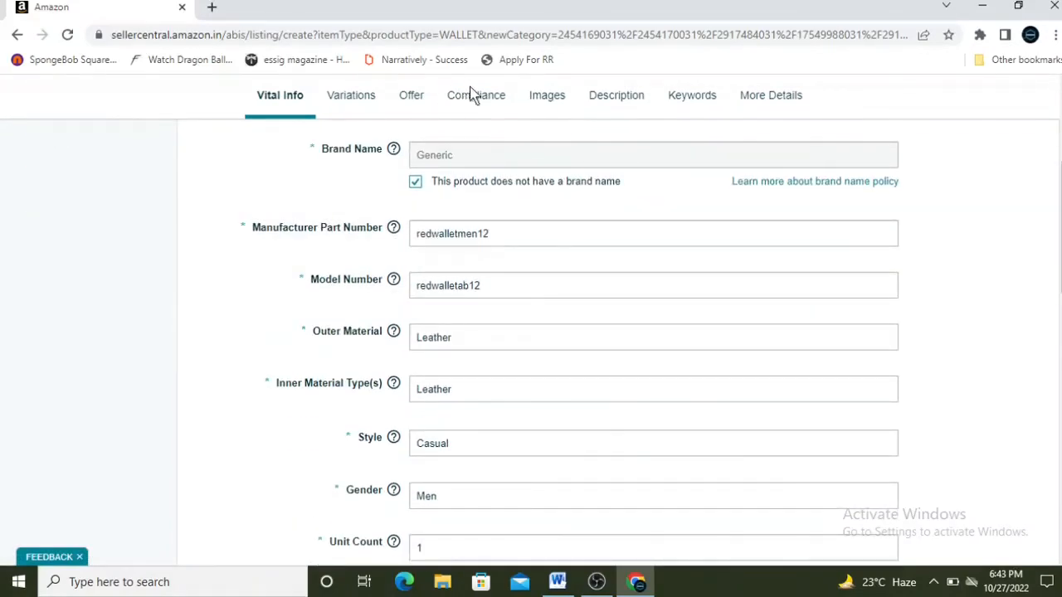
{"action": "left_click", "coordinate": [472, 103]}
{"action": "scroll", "coordinate": [330, 278], "scroll_direction": "down", "scroll_amount": 10}
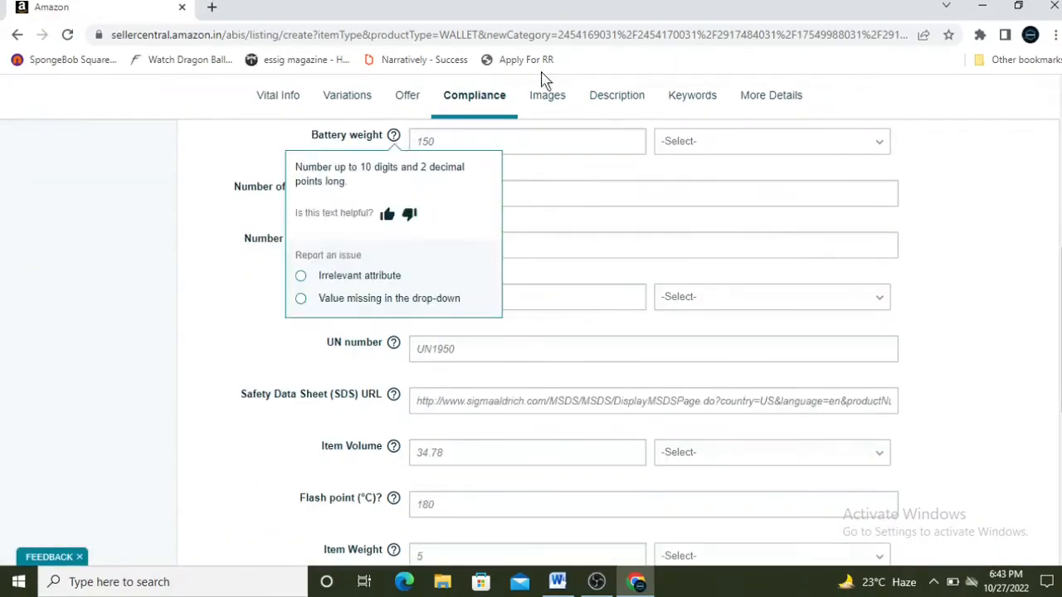
{"action": "left_click", "coordinate": [543, 98]}
{"action": "left_click", "coordinate": [618, 123]}
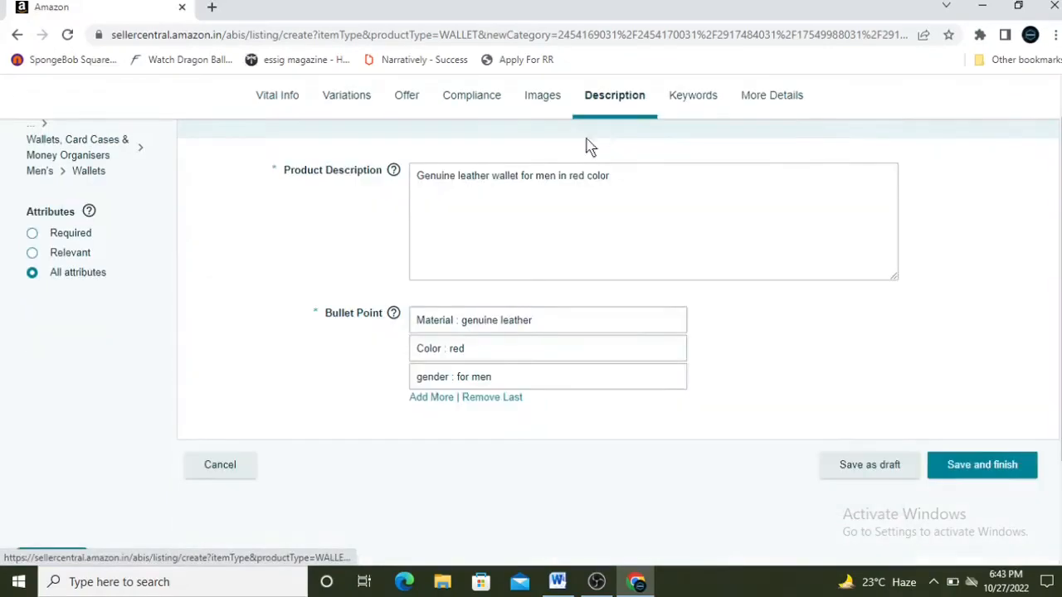
{"action": "scroll", "coordinate": [321, 329], "scroll_direction": "down", "scroll_amount": 2}
{"action": "scroll", "coordinate": [320, 330], "scroll_direction": "up", "scroll_amount": 2}
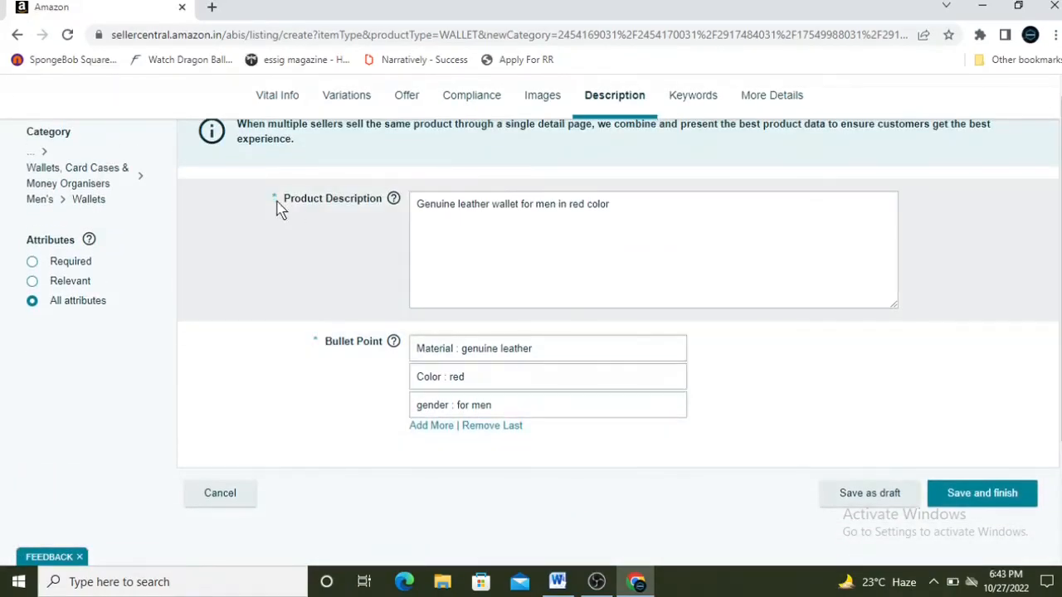
Step: Save and finish the completed wallet listing to submit it to the inventory
{"action": "left_click", "coordinate": [779, 97]}
{"action": "scroll", "coordinate": [592, 249], "scroll_direction": "down", "scroll_amount": 15}
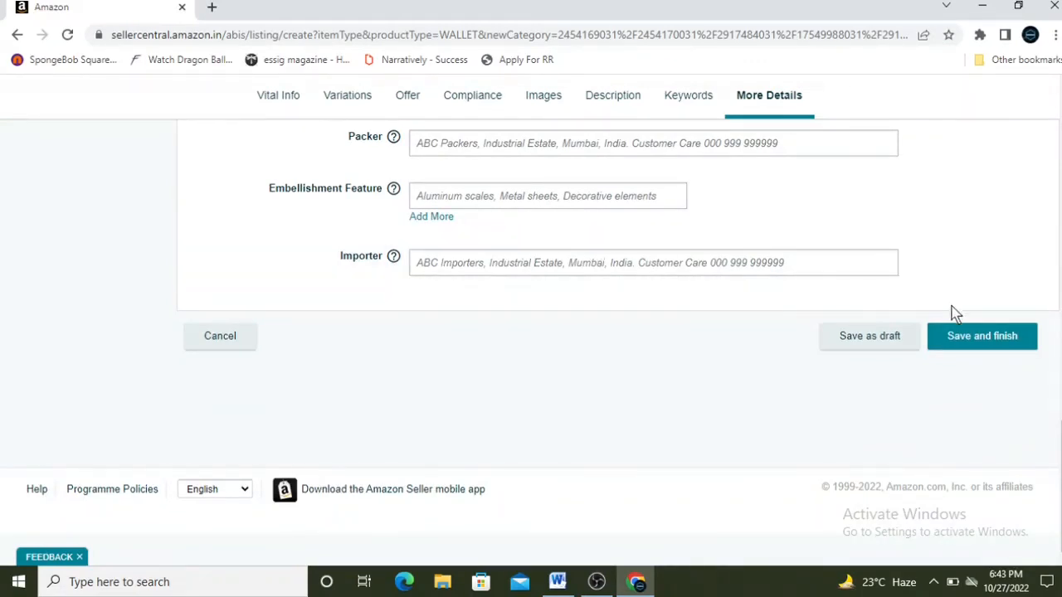
{"action": "left_click", "coordinate": [955, 339]}
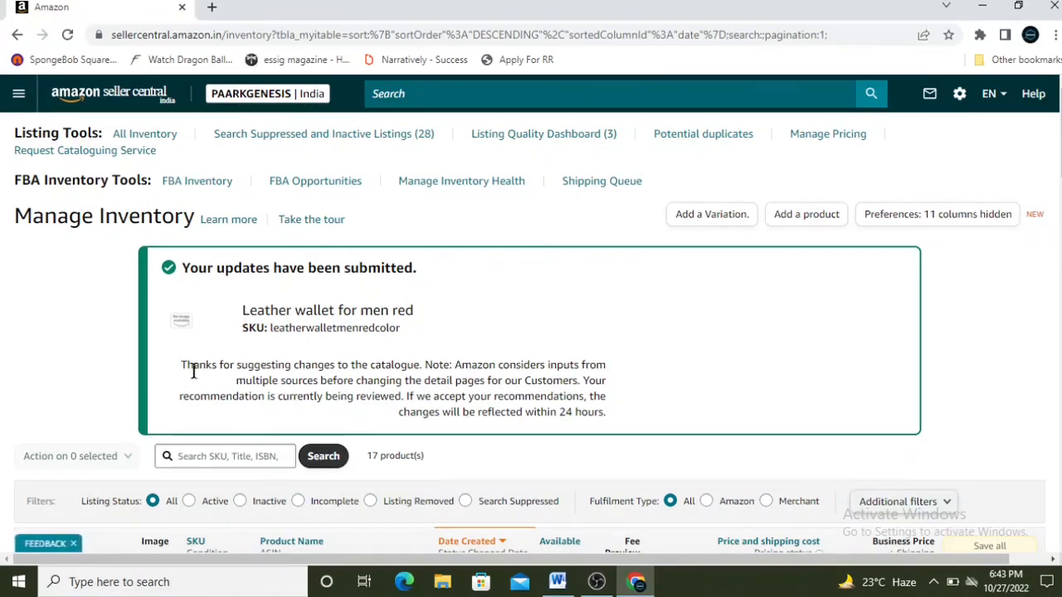
{"action": "left_click_drag", "start_coordinate": [176, 366], "coordinate": [545, 359]}
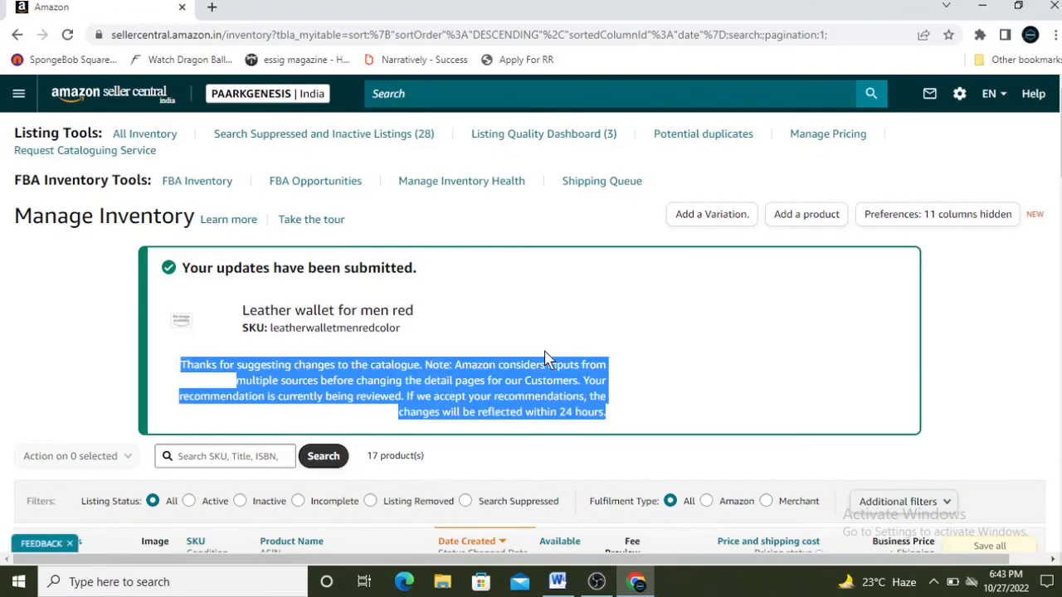
{"action": "left_click", "coordinate": [74, 407]}
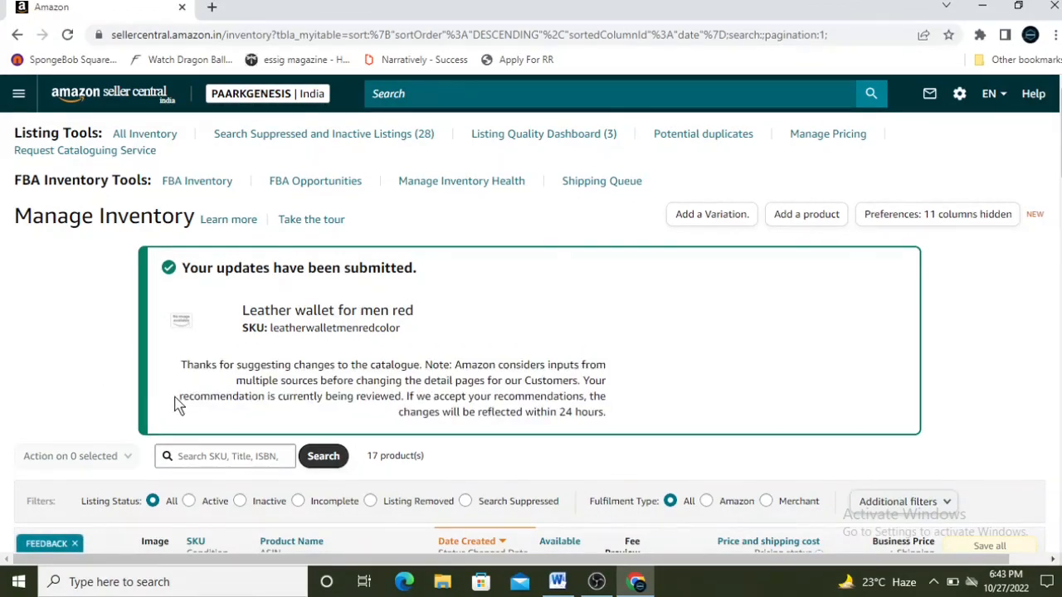
{"action": "left_click_drag", "start_coordinate": [177, 405], "coordinate": [604, 396]}
{"action": "left_click", "coordinate": [617, 343]}
{"action": "mouse_move", "coordinate": [597, 580]}
{"action": "left_click", "coordinate": [602, 523]}
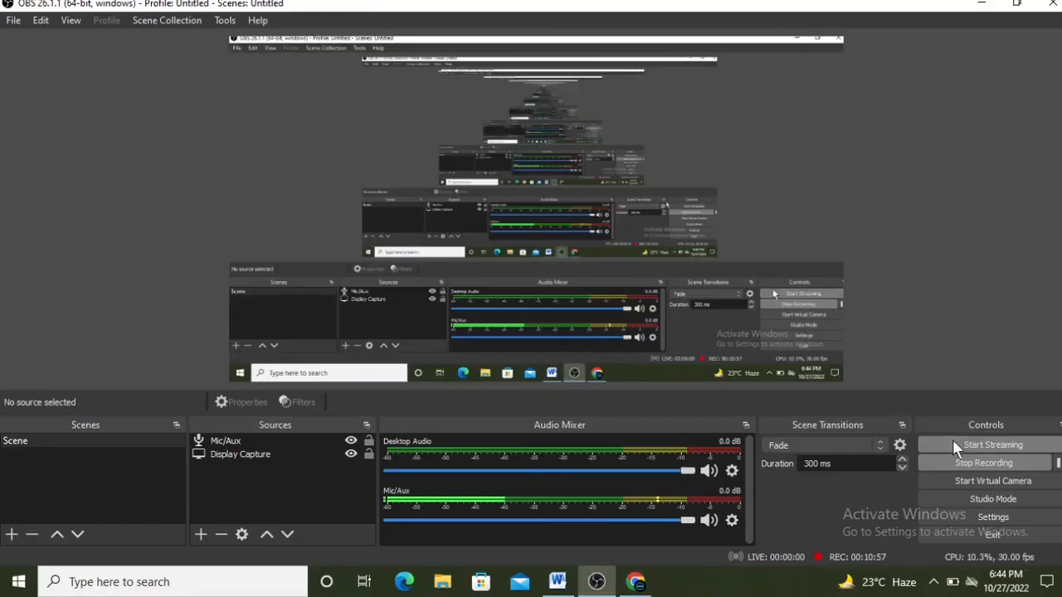